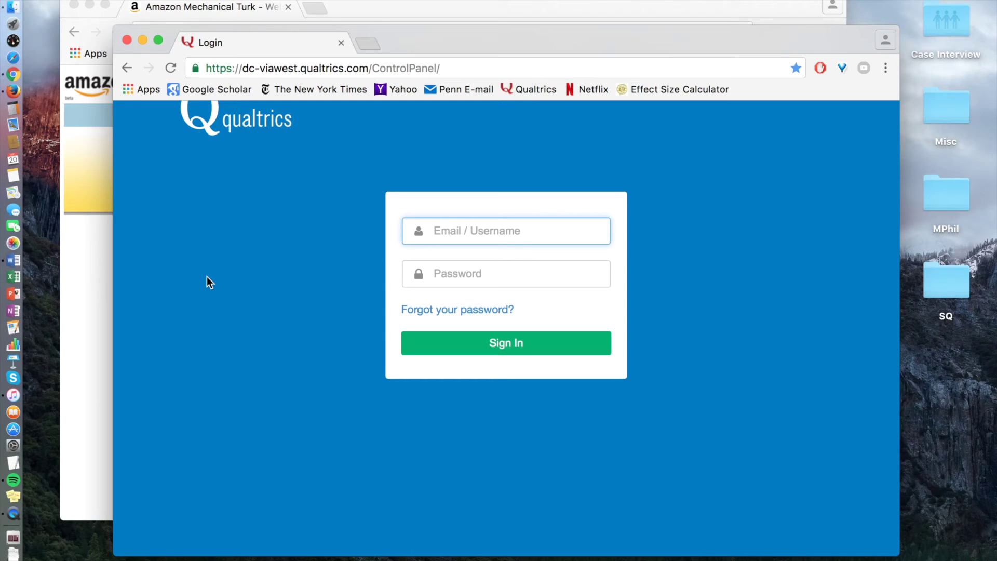
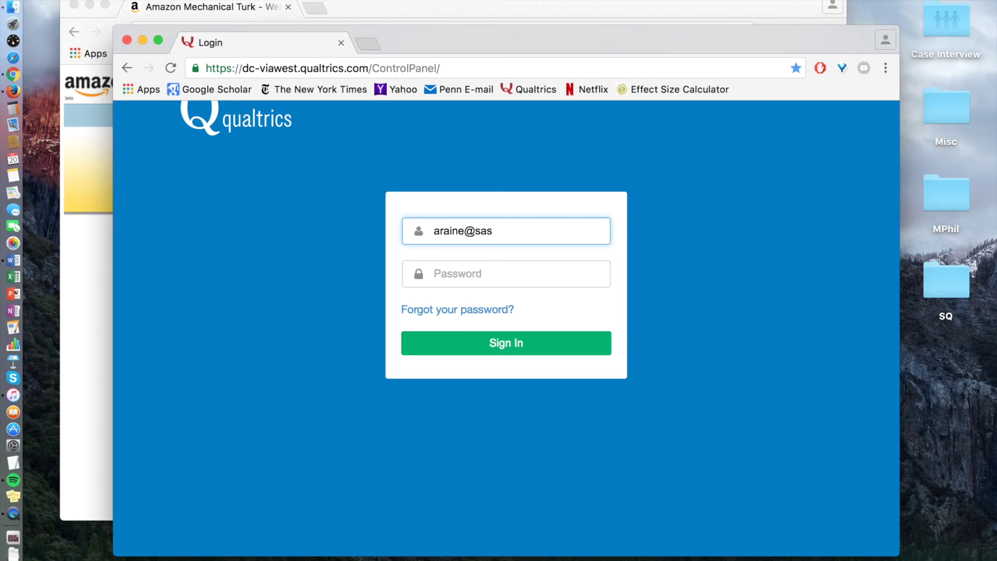
Step: Sign in to Qualtrics with the researcher's e-mail and password
key(Tab)
text(•••••••)
key(Return)
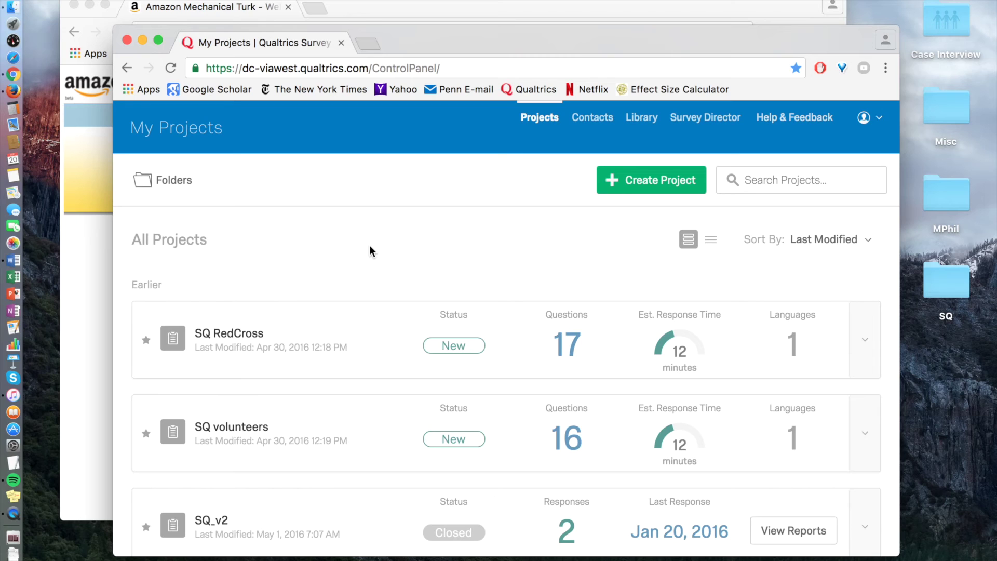
Step: Scroll down My Projects and open the SQ_mturk_community survey
scroll(371, 252, down, 2)
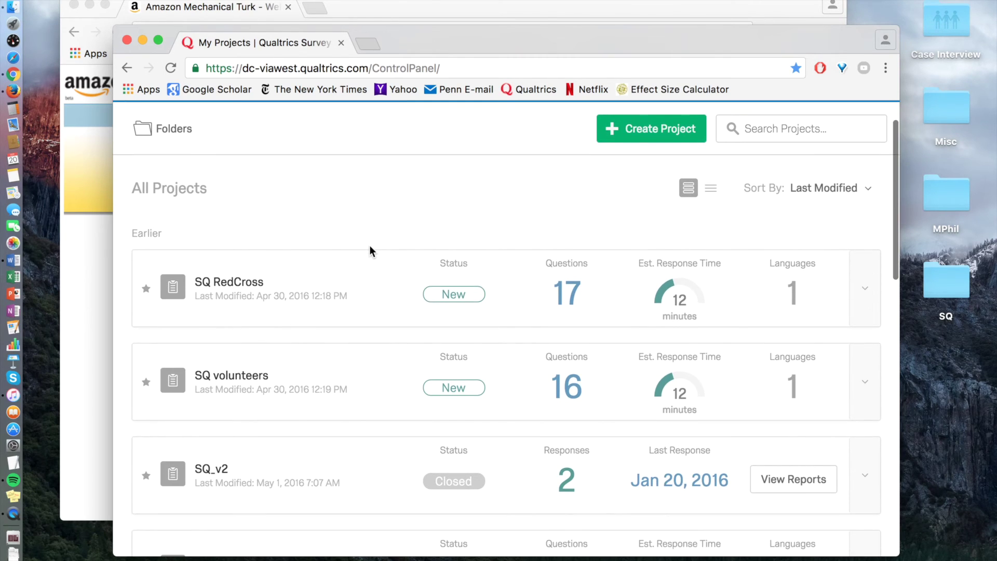
scroll(369, 246, down, 4)
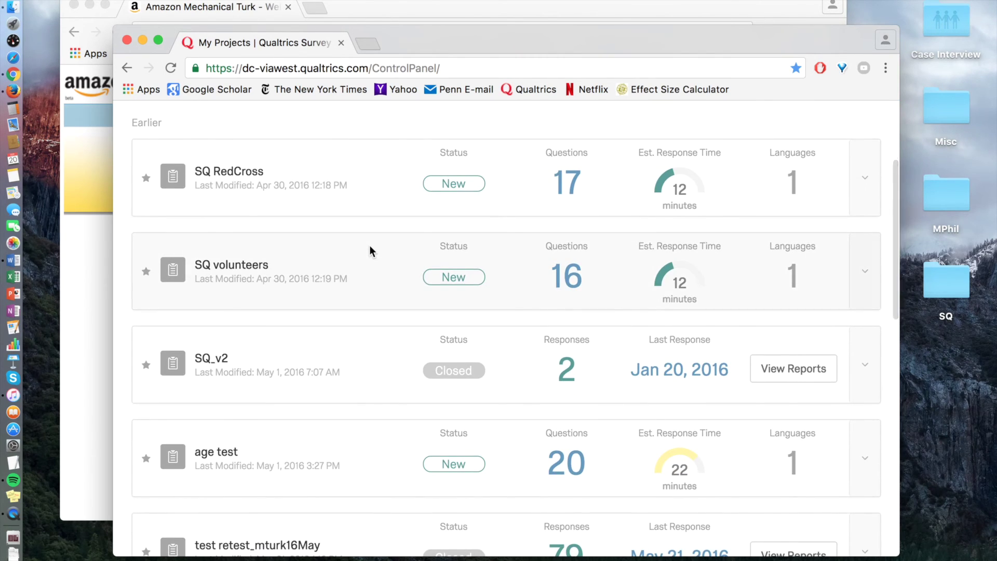
scroll(369, 245, down, 10)
scroll(369, 245, down, 7)
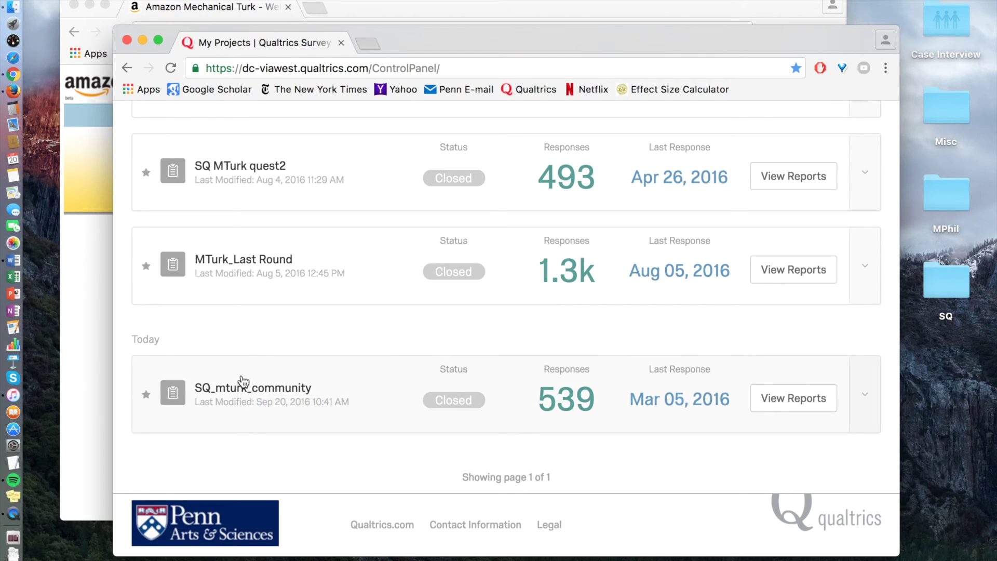
click(243, 385)
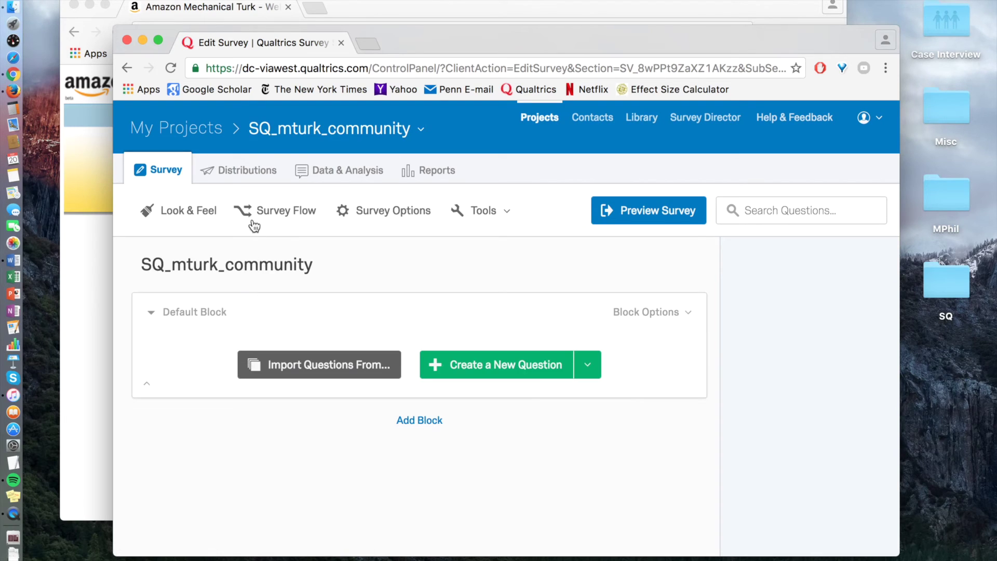
Step: Open SQ_mturk_community's Survey Flow and scroll to the End of Survey element
click(257, 218)
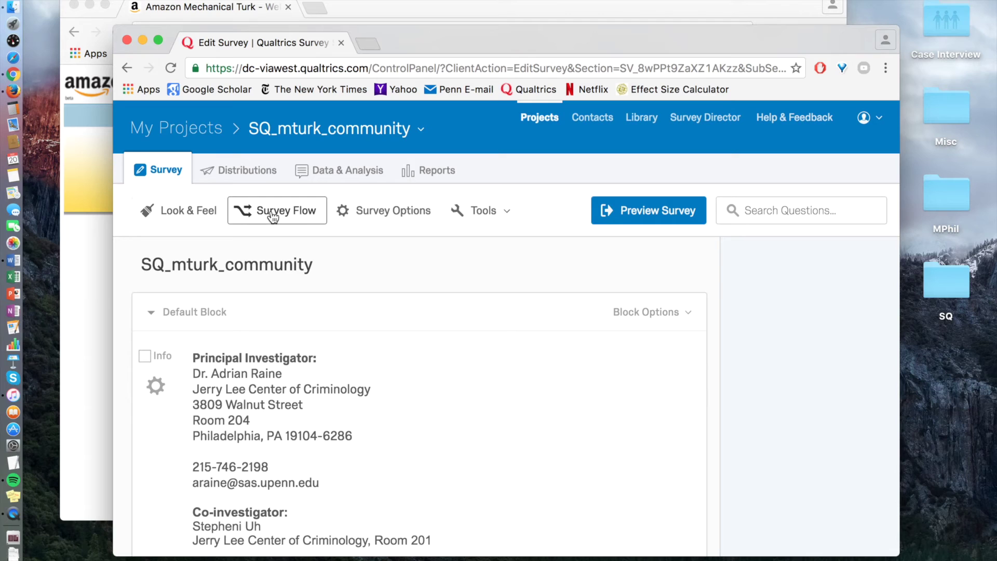
click(272, 217)
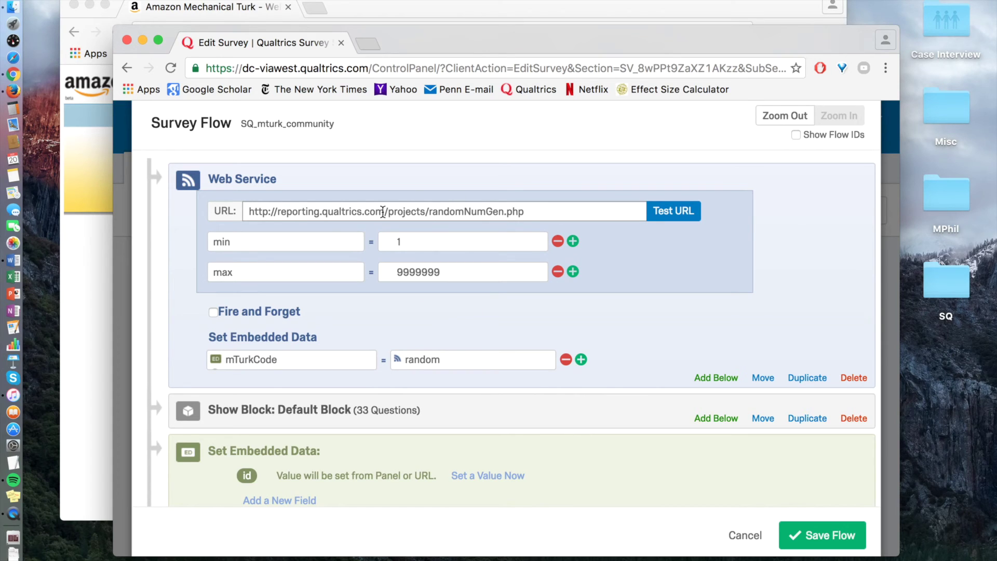
scroll(370, 336, down, 5)
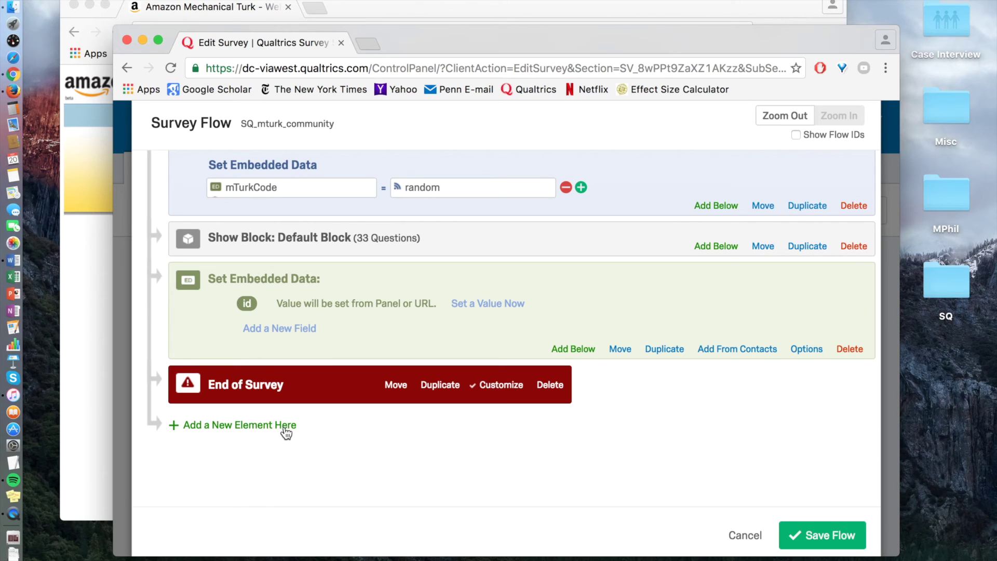
click(285, 425)
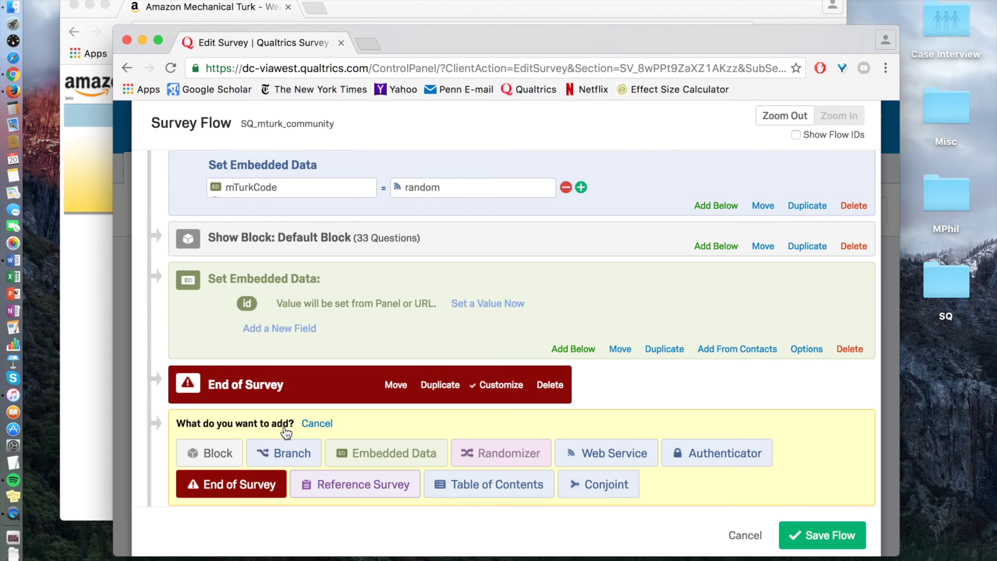
scroll(285, 431, down, 2)
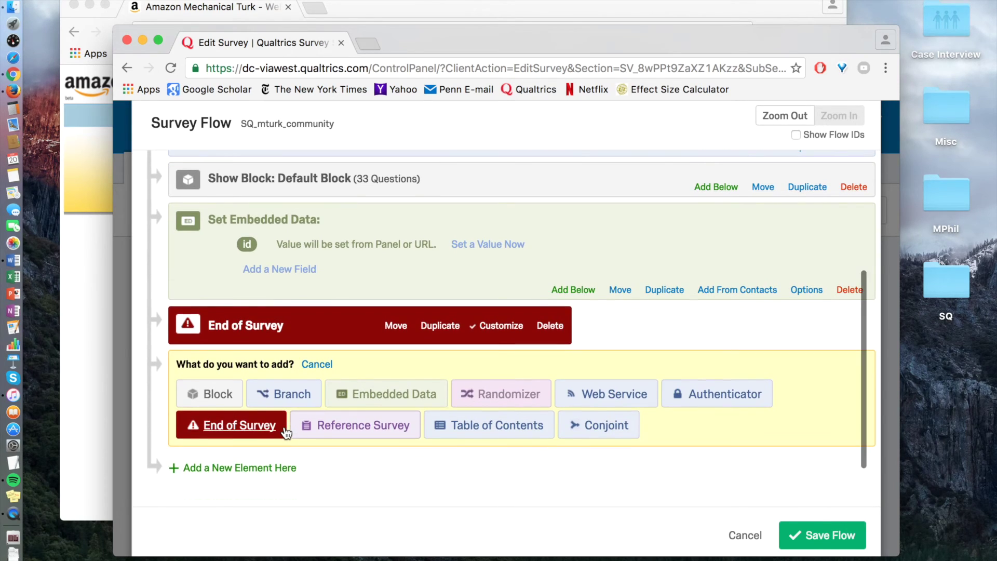
click(605, 397)
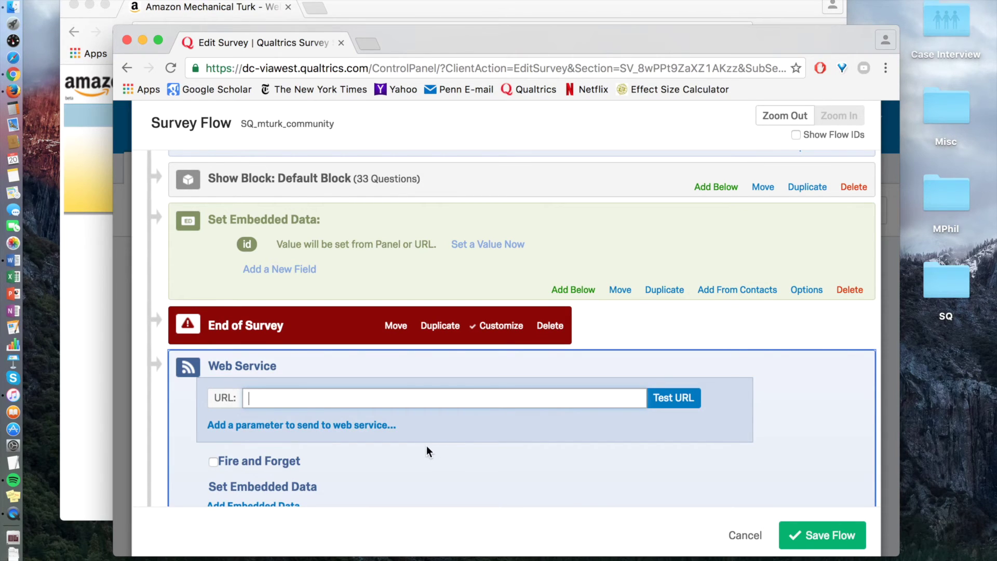
scroll(428, 450, down, 1)
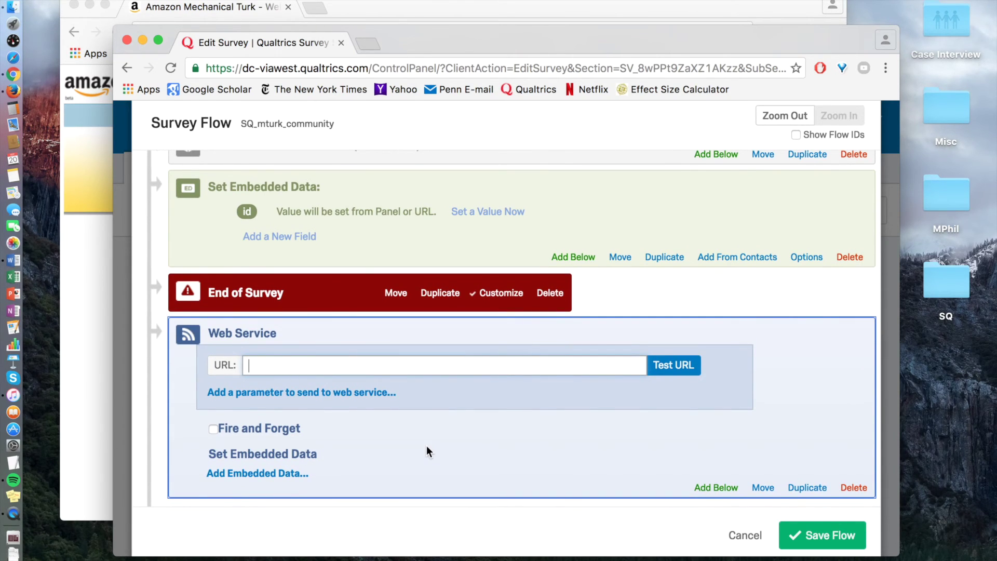
text(http://reporting.qualtrics)
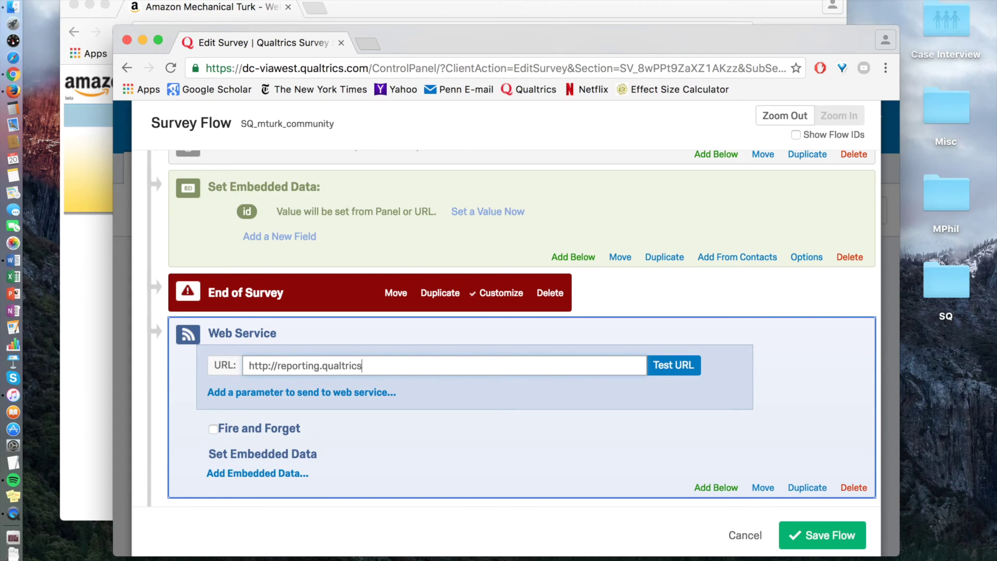
text(.com/projects/randomNUM)
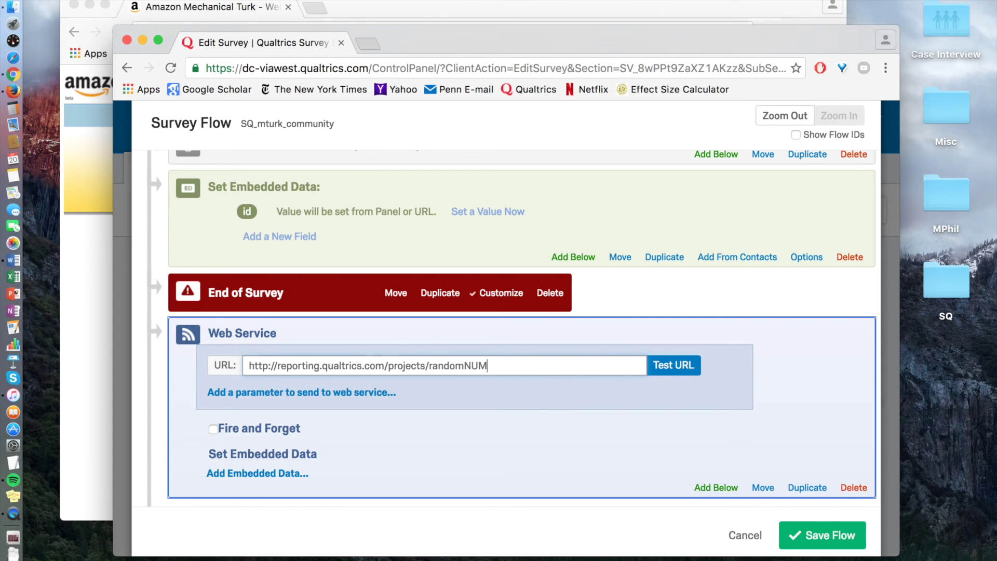
key(BackSpace)
key(BackSpace)
text(umGen.php)
Step: Give the web service parameters min = 1 and max = 9999999
click(319, 396)
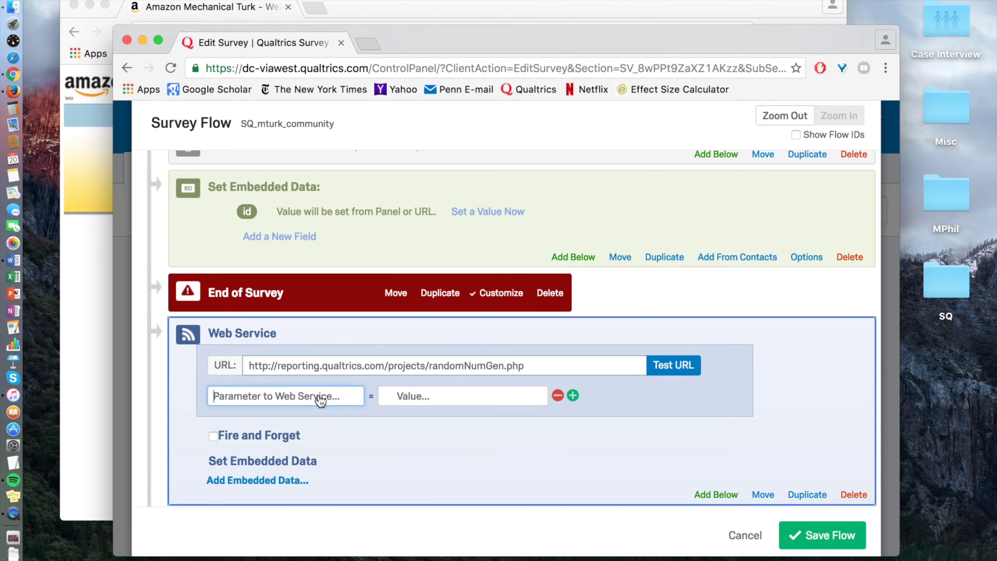
text(min)
key(Tab)
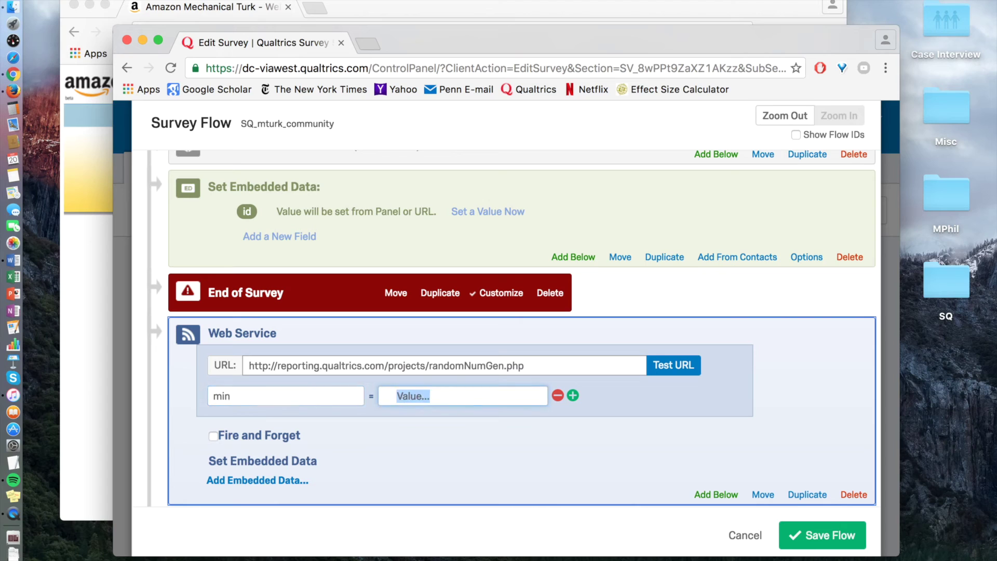
text(1)
click(574, 396)
click(259, 417)
text(max)
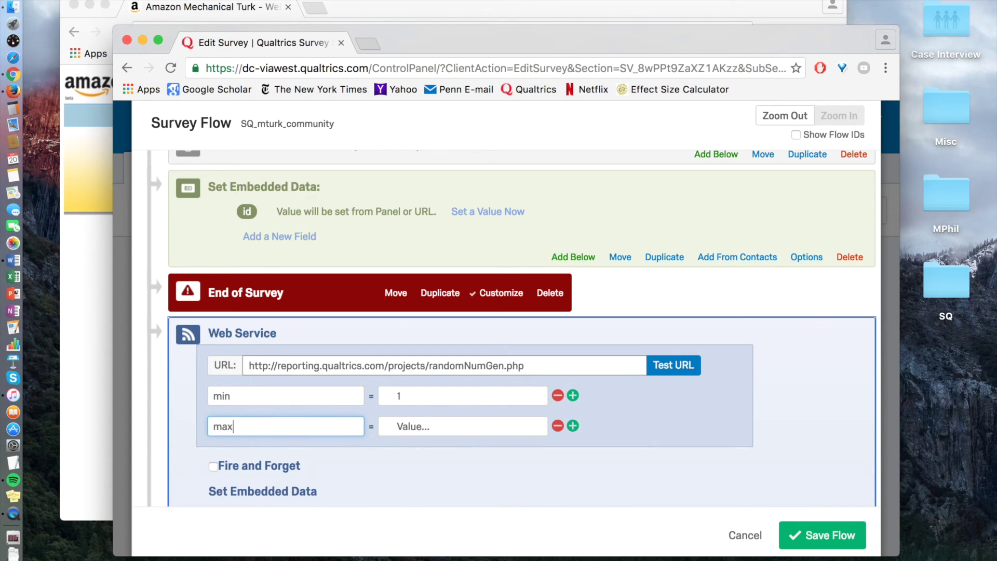
key(Tab)
text(9)
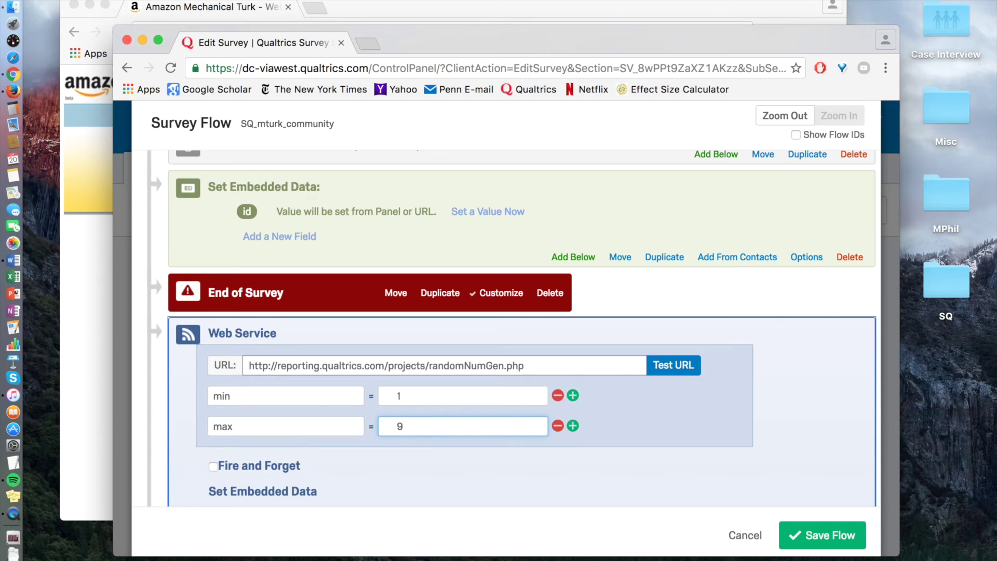
text(999999)
scroll(398, 458, down, 3)
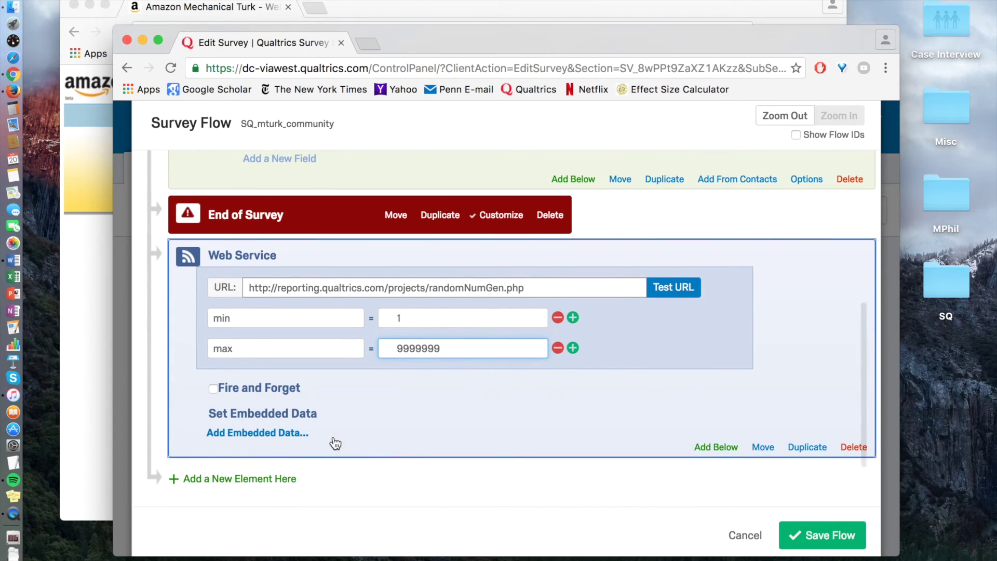
Step: Add embedded data mTurkCode set from the web service's returned field random
click(253, 434)
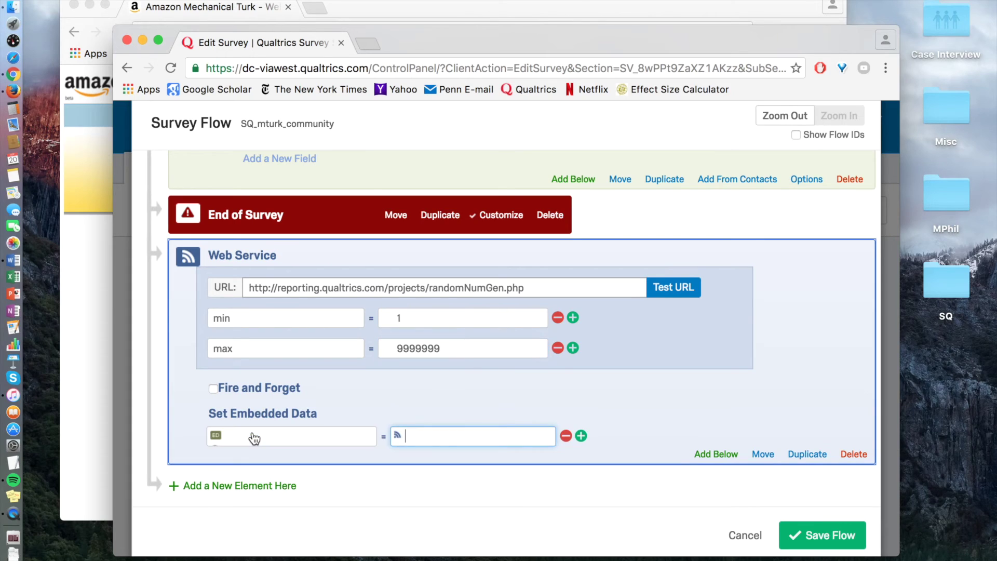
click(266, 441)
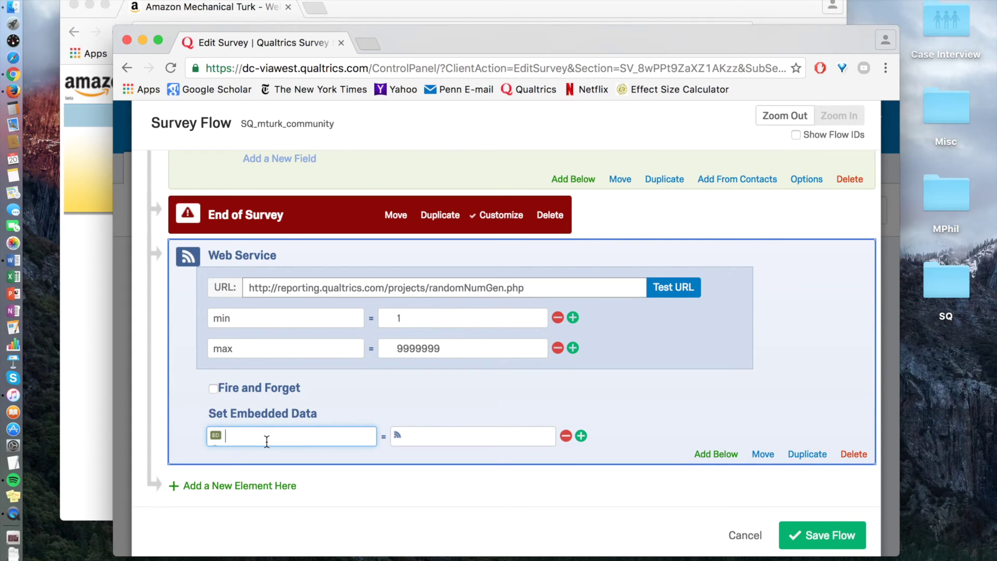
text(mTurkCode)
key(Tab)
text(random)
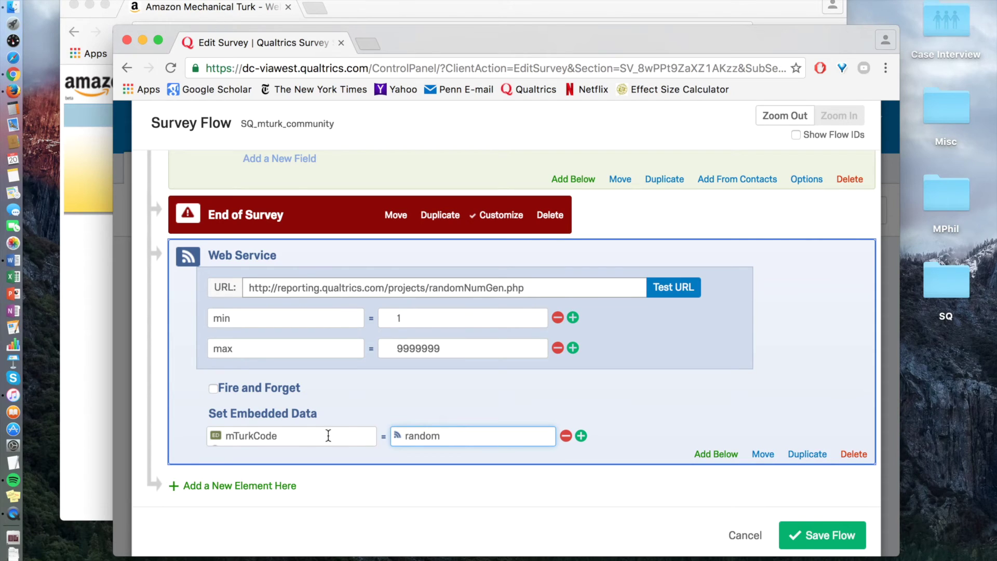
scroll(655, 436, down, 1)
scroll(655, 434, up, 1)
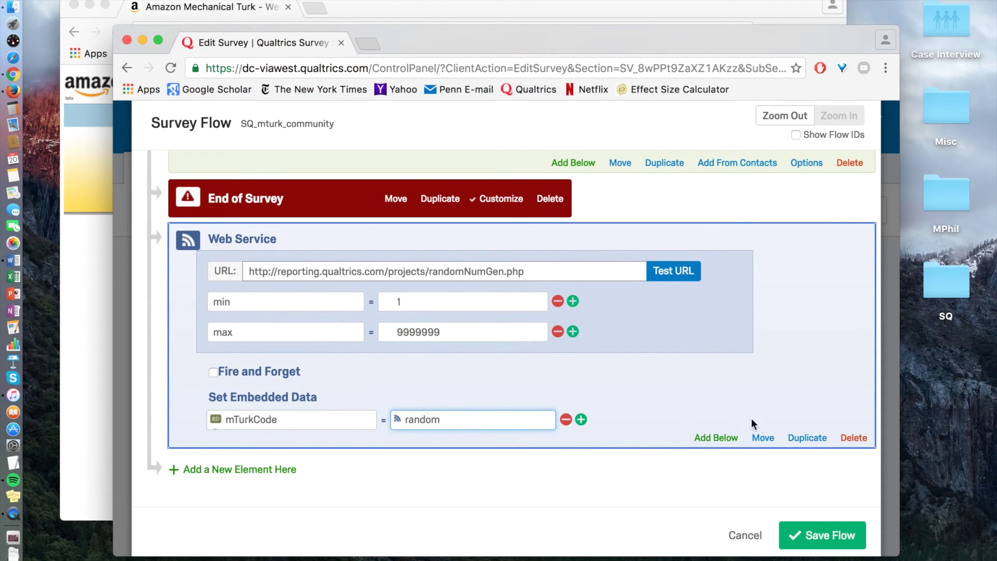
Step: Drag the Web Service element up the flow above End of Survey
drag(763, 438, 719, 148)
drag(767, 127, 778, 168)
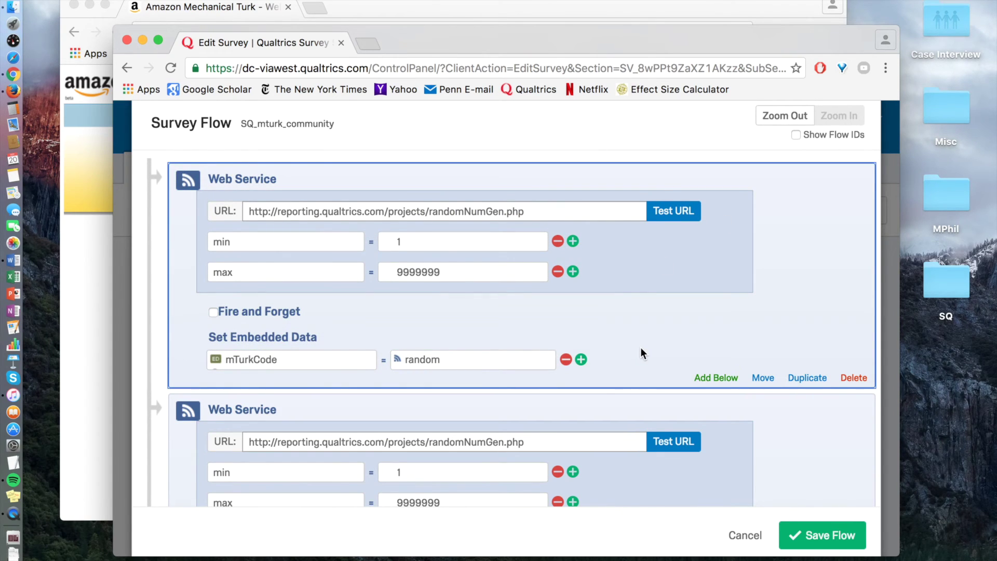
scroll(640, 346, down, 1)
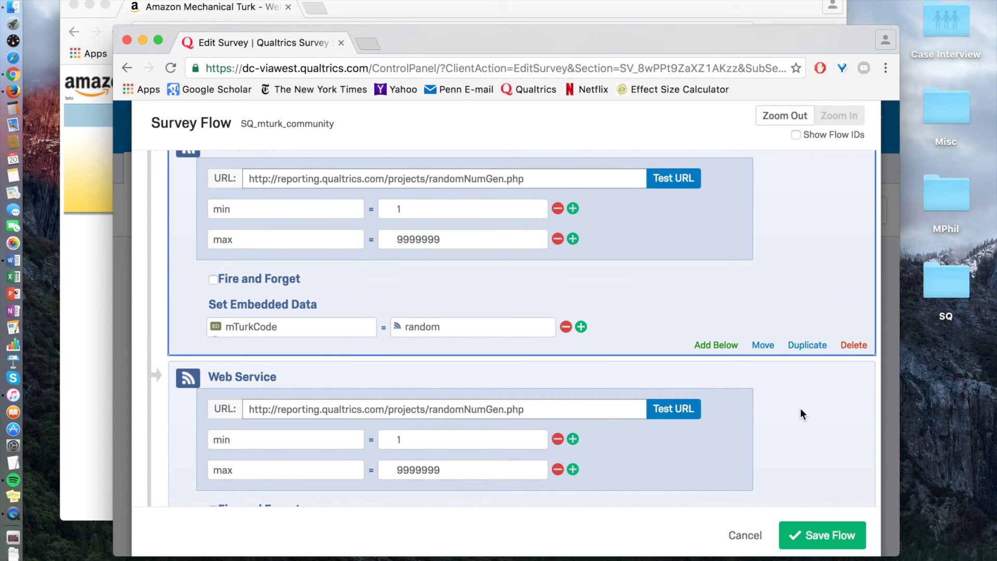
Step: Delete the duplicate Web Service element, keeping one before the Default Block
click(856, 346)
click(655, 386)
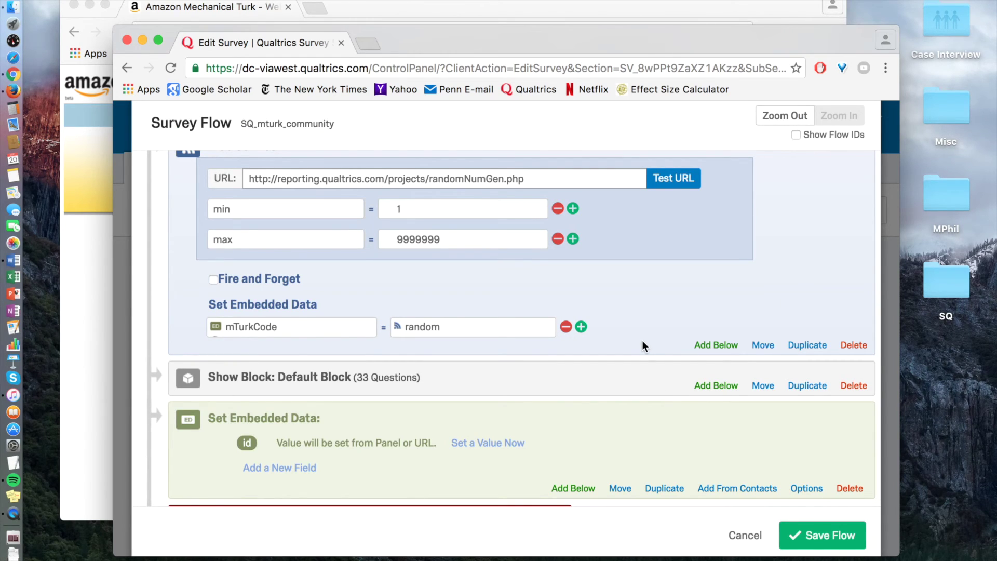
scroll(642, 341, up, 2)
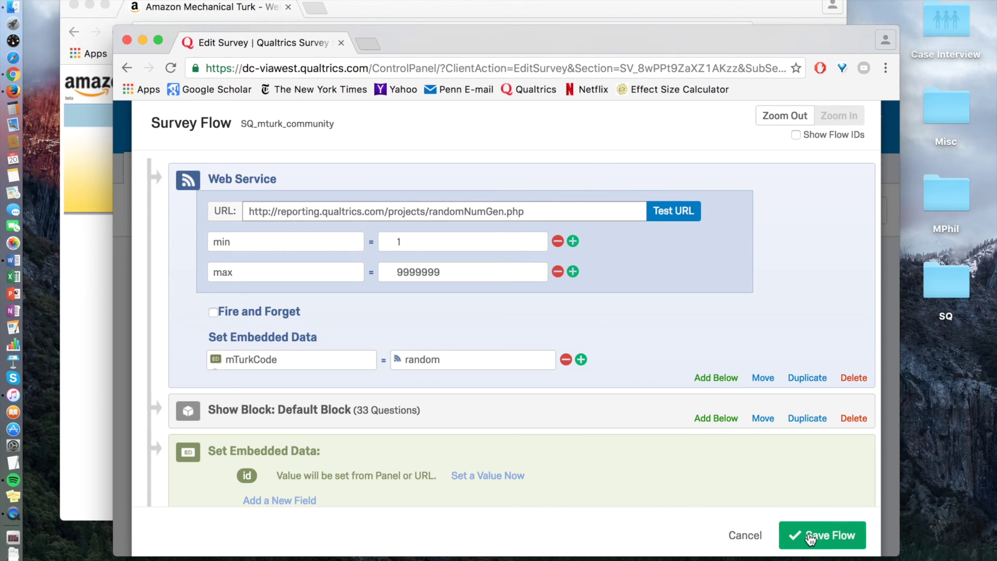
Step: Cancel Survey Flow, discarding its changes, and go to the Qualtrics Library
click(745, 540)
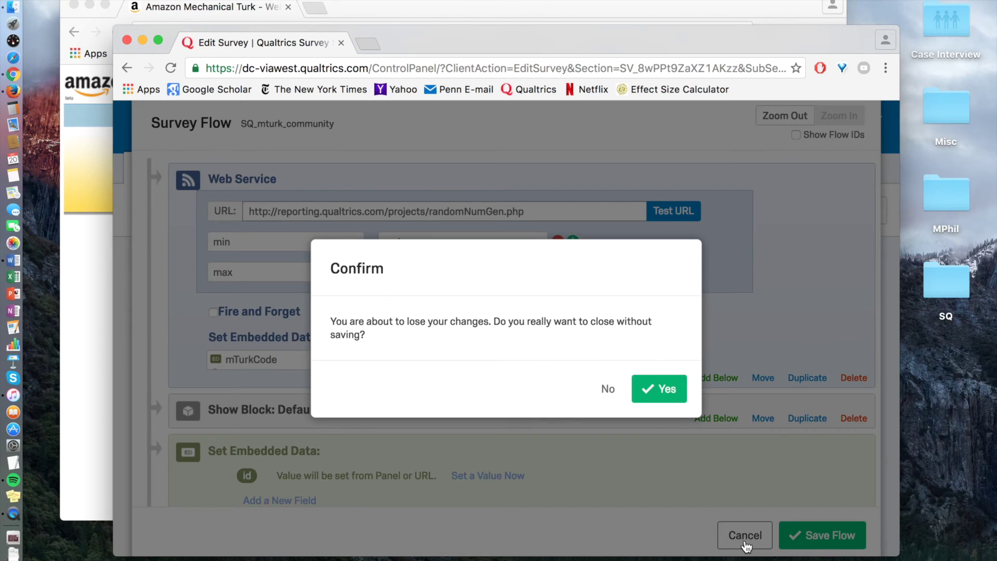
click(663, 390)
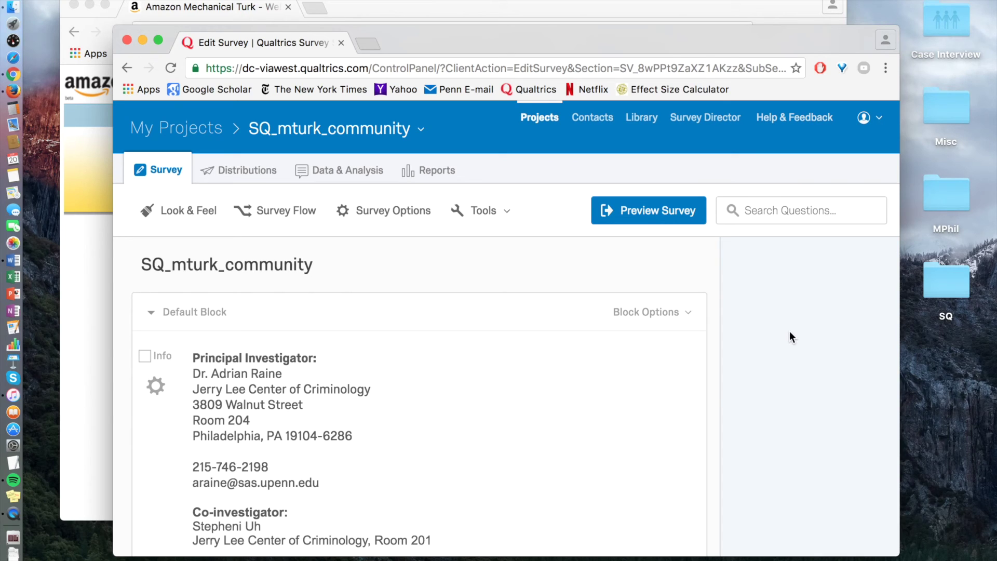
click(641, 118)
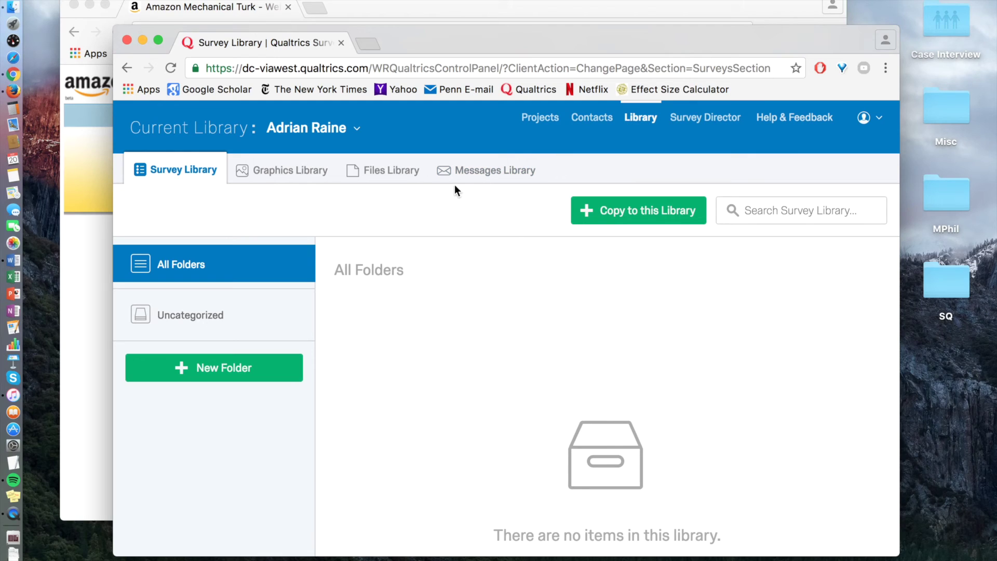
Step: Switch to the Messages Library and start a new message
click(466, 176)
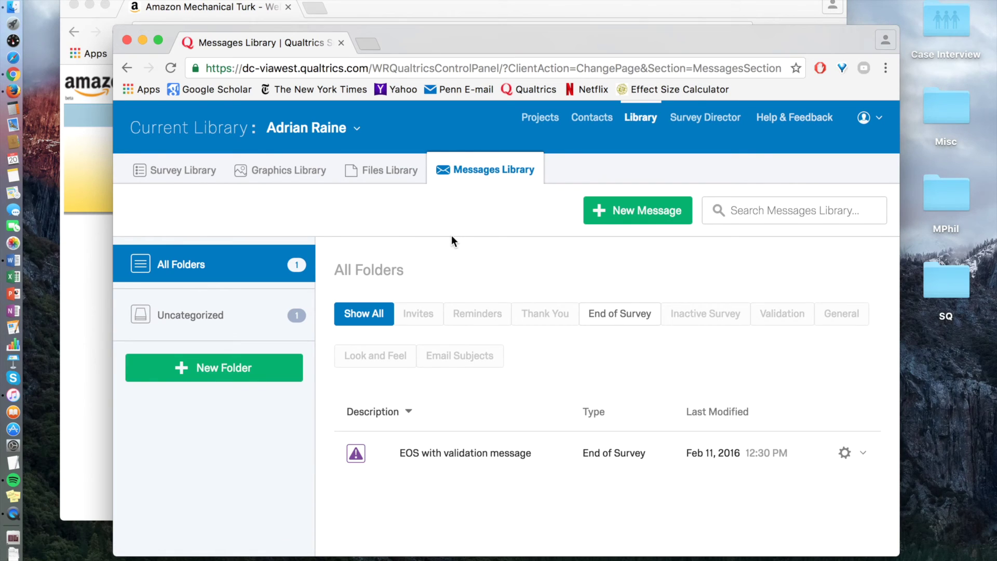
click(632, 215)
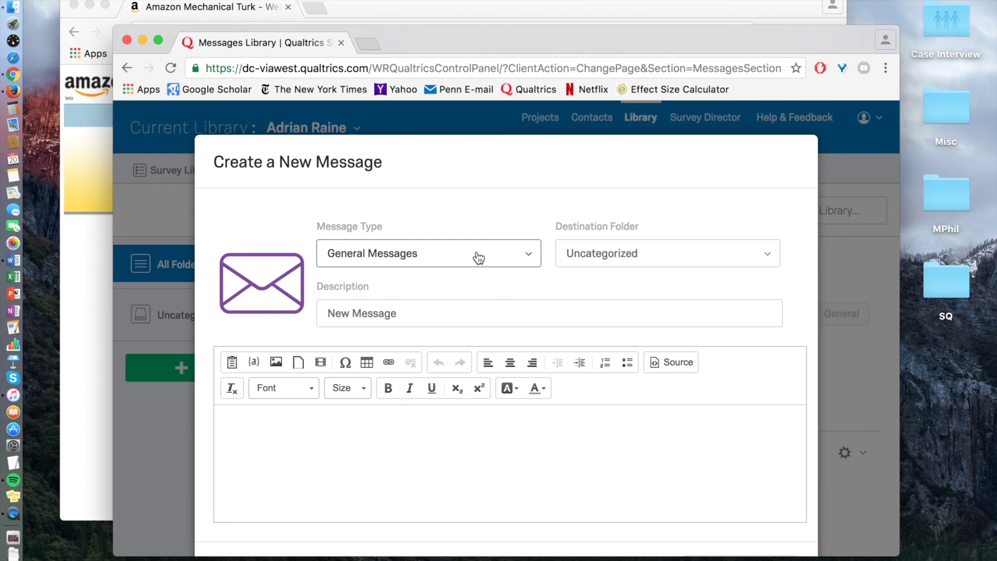
Step: Replace the default description with 'EOS Validation Message'
click(390, 316)
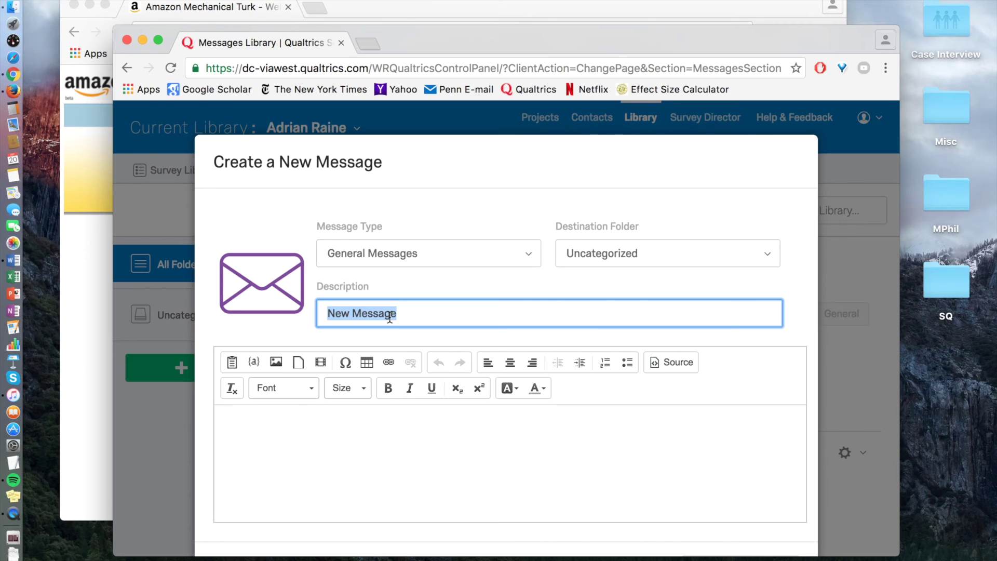
text(EOS)
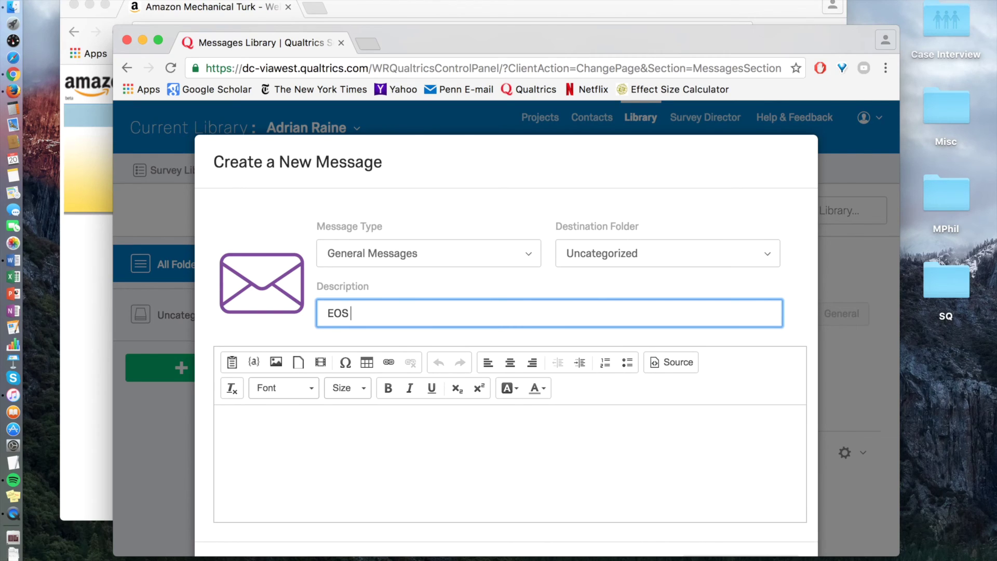
text(Validation Message)
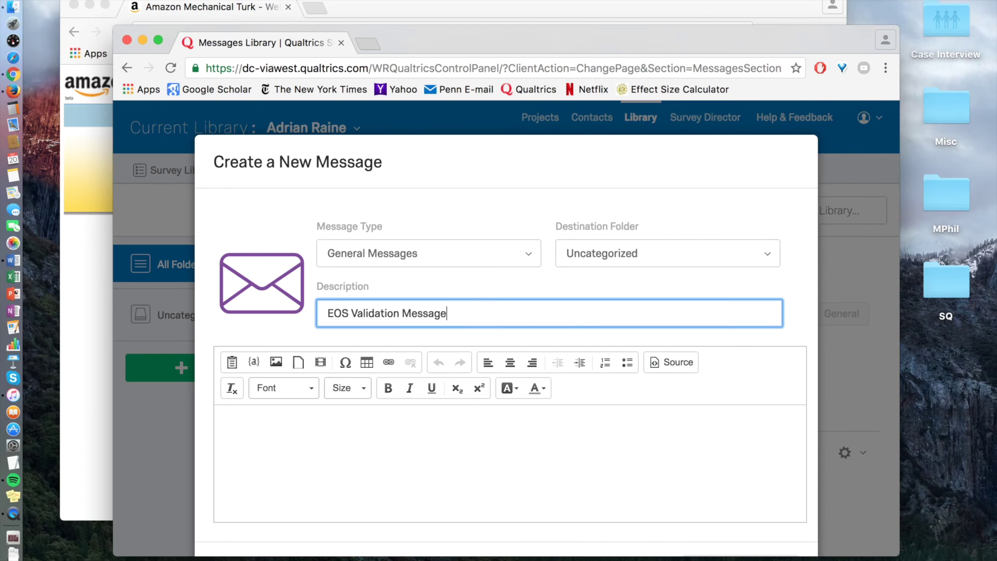
Step: Write the body 'Thank you for participating. Your validation code is: ${e://Field/mTurkCode}'
click(318, 432)
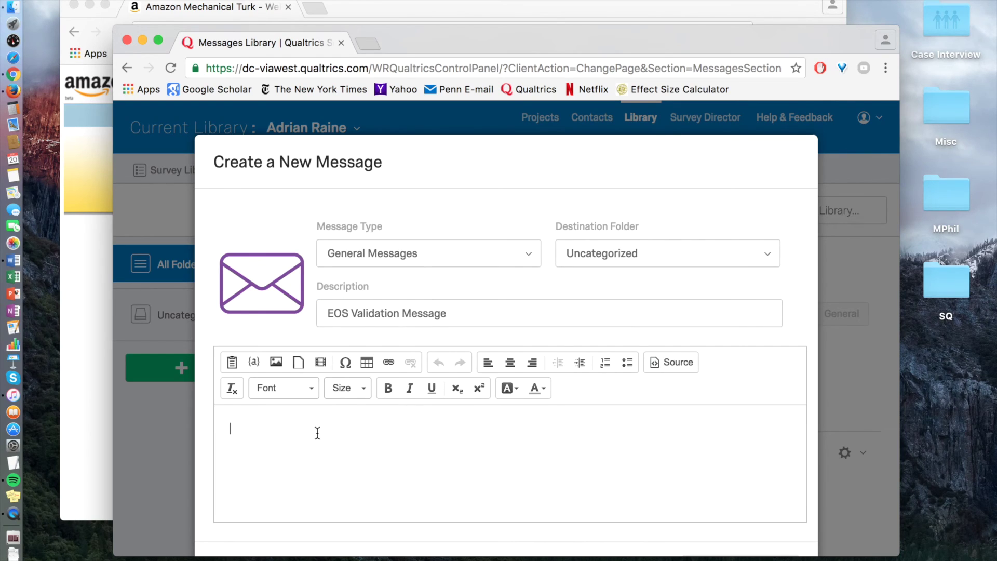
text(Thank you for participa)
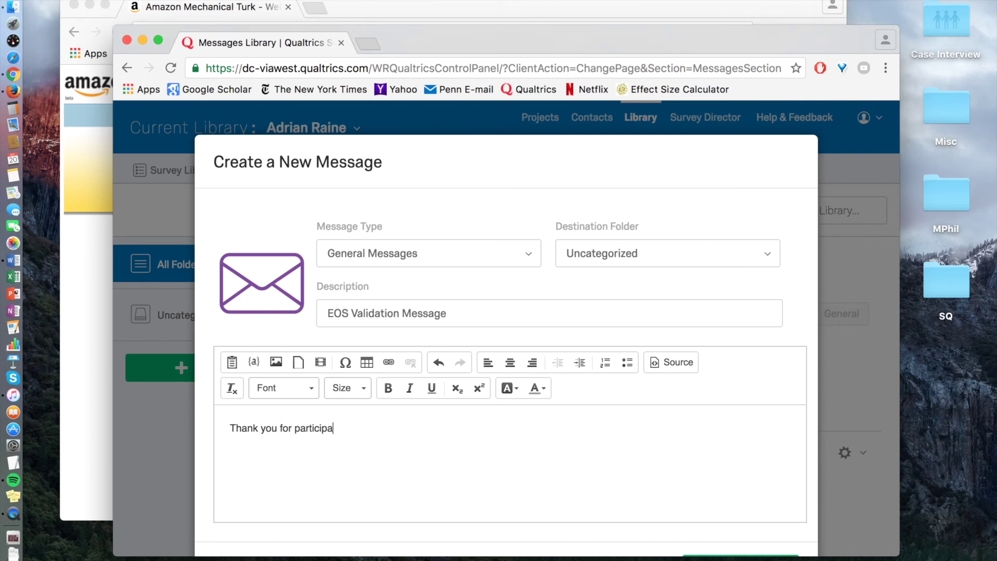
text(ting.  Your validation code is: )
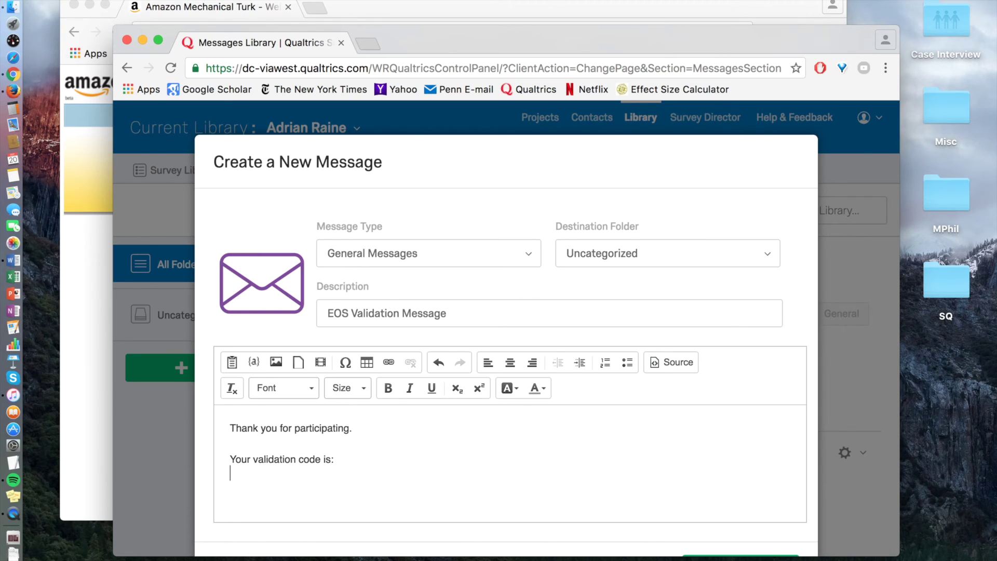
text(${e://Field/mTurk)
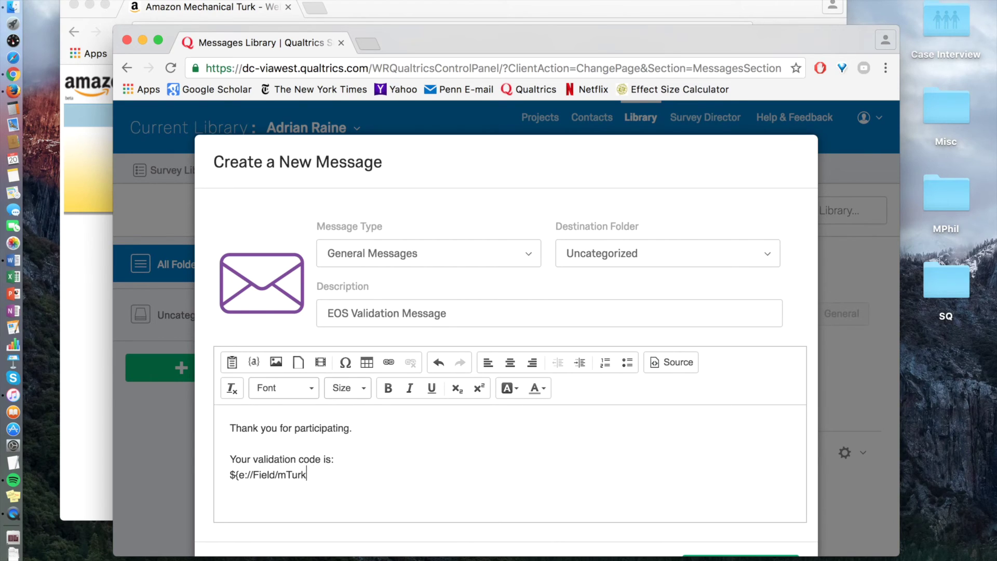
text(Code})
drag(345, 474, 227, 476)
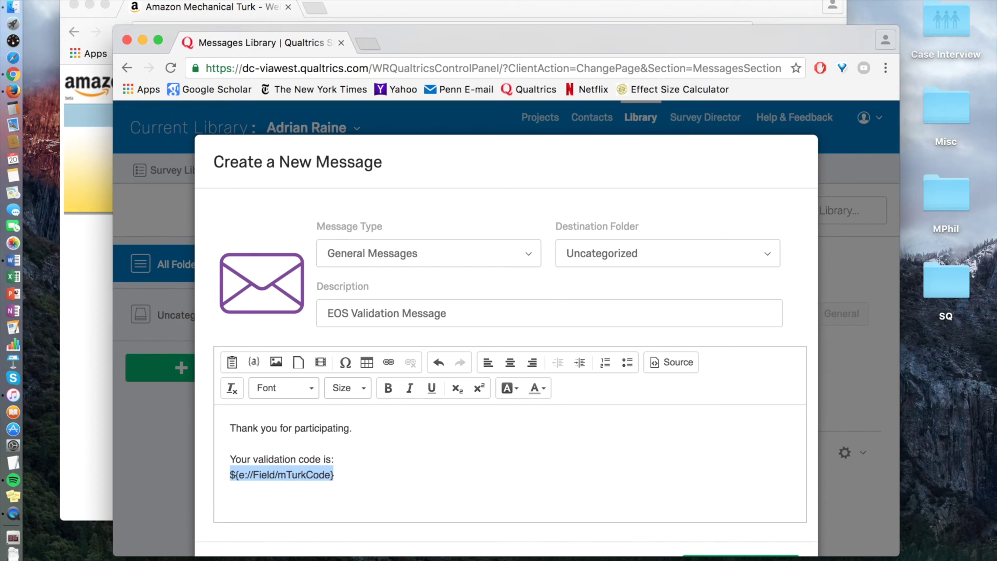
click(334, 474)
Step: Add a paragraph telling workers to click "Accept HIT", enter the validation code, then "Submit"; close the dialog
key(Return)
key(Return)
text(To receive payment)
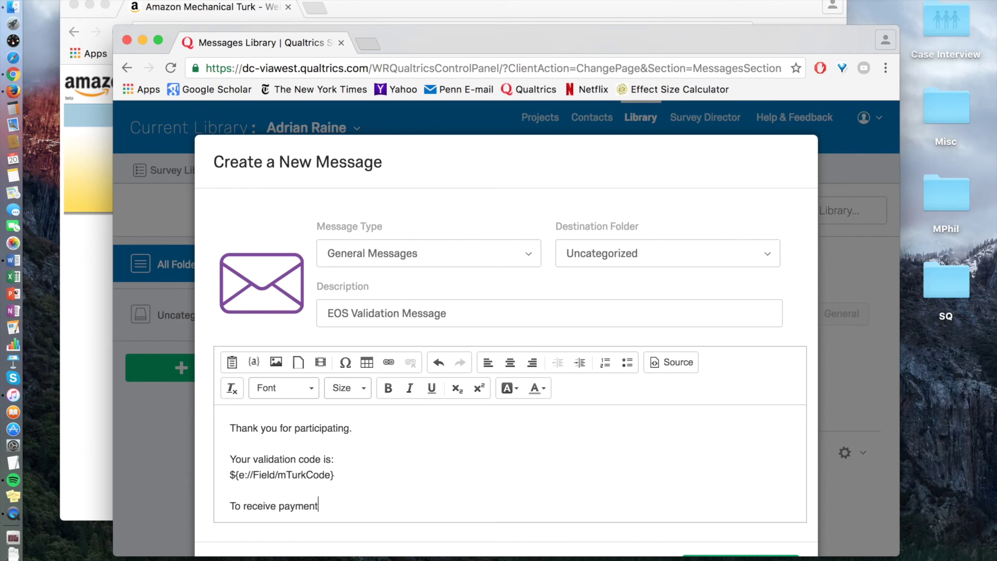
text( for participating, click )
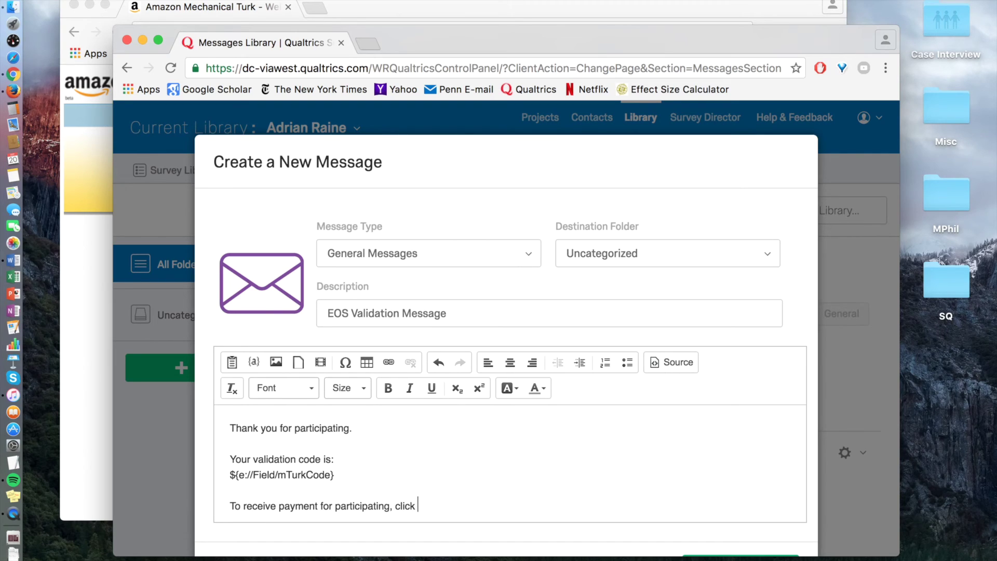
text("Accept HIT" in the Mecha)
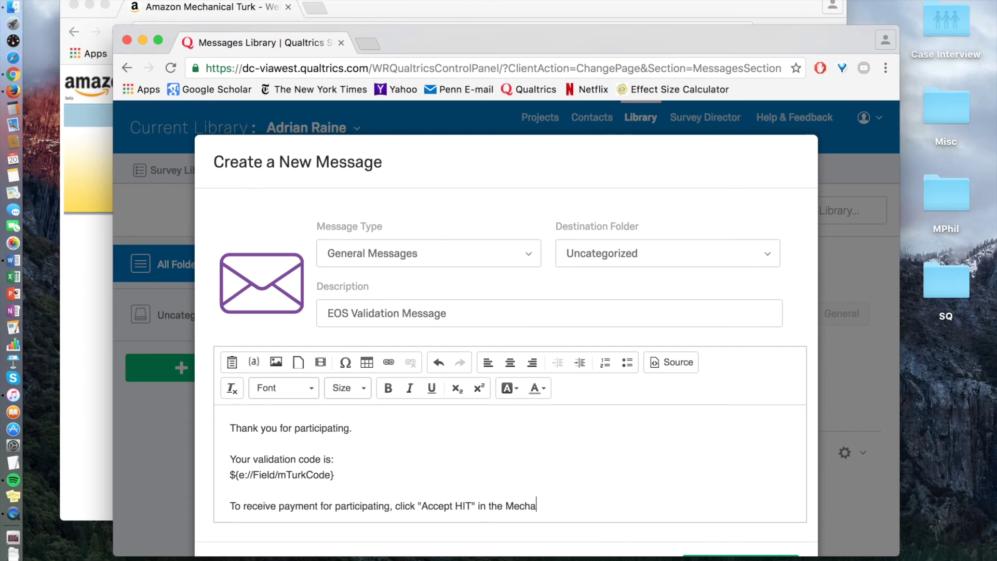
text(nical Turk Windo, enter this vl)
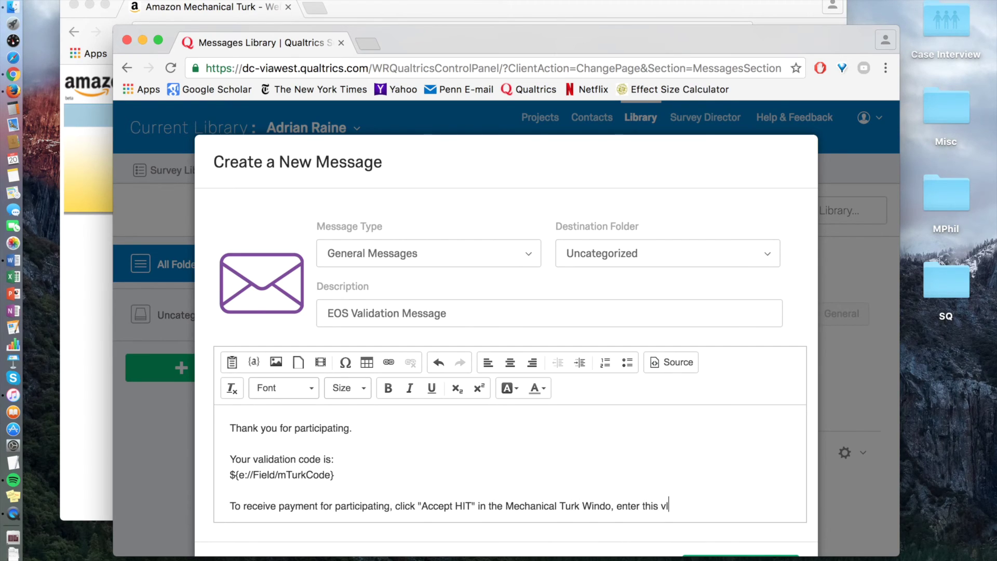
key(BackSpace)
text(alidation code, then click )
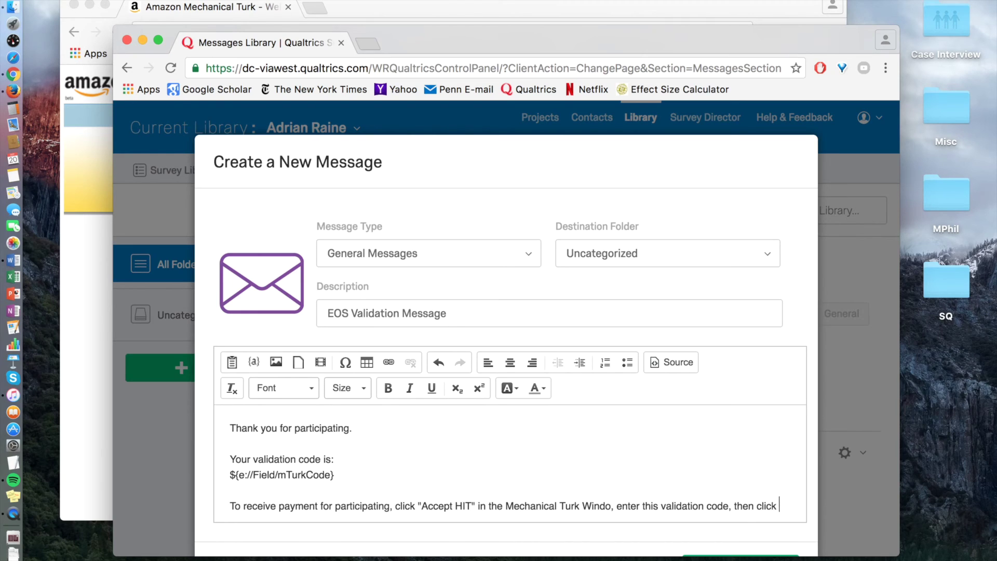
text("Submit")
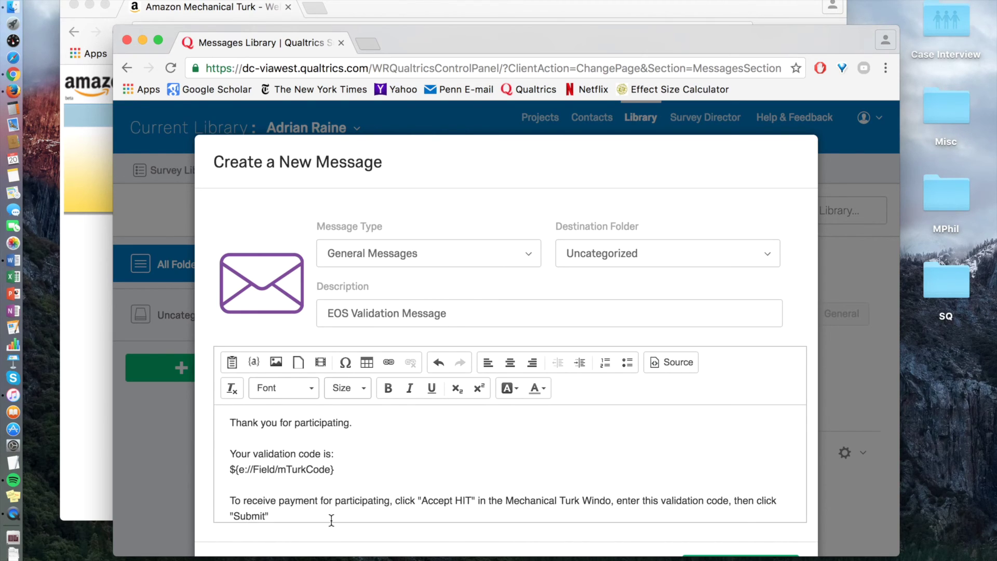
scroll(363, 479, down, 1)
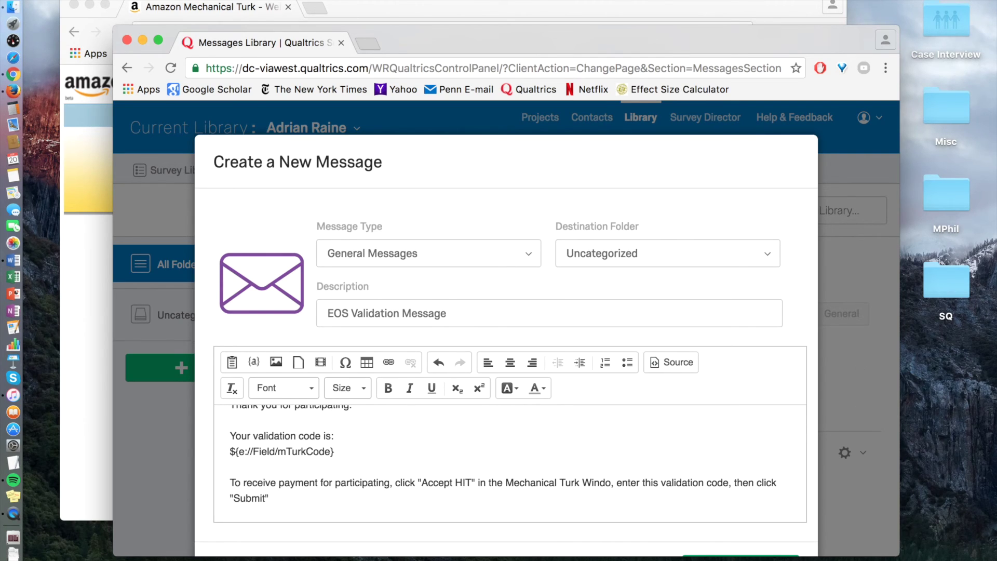
drag(899, 554, 916, 556)
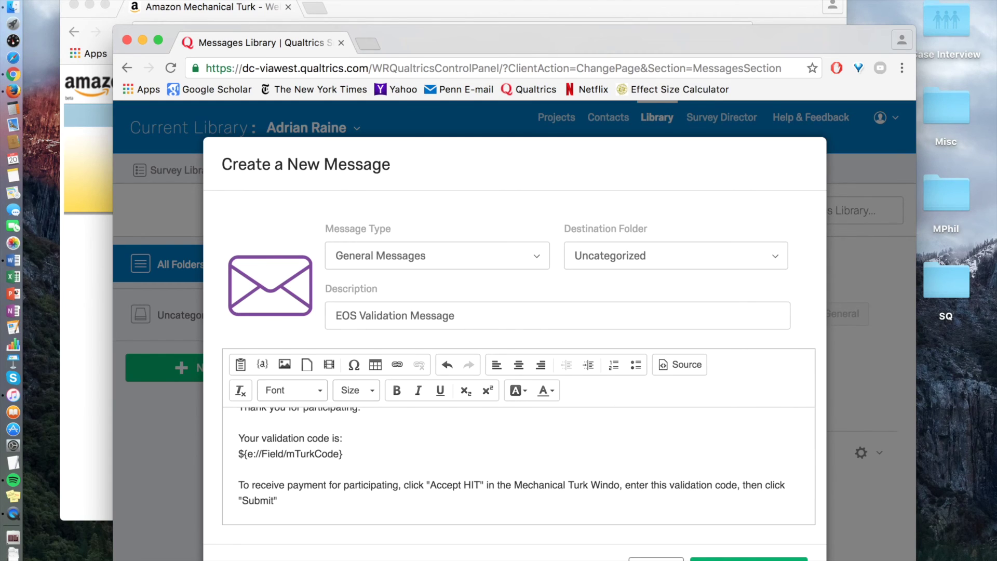
key(Escape)
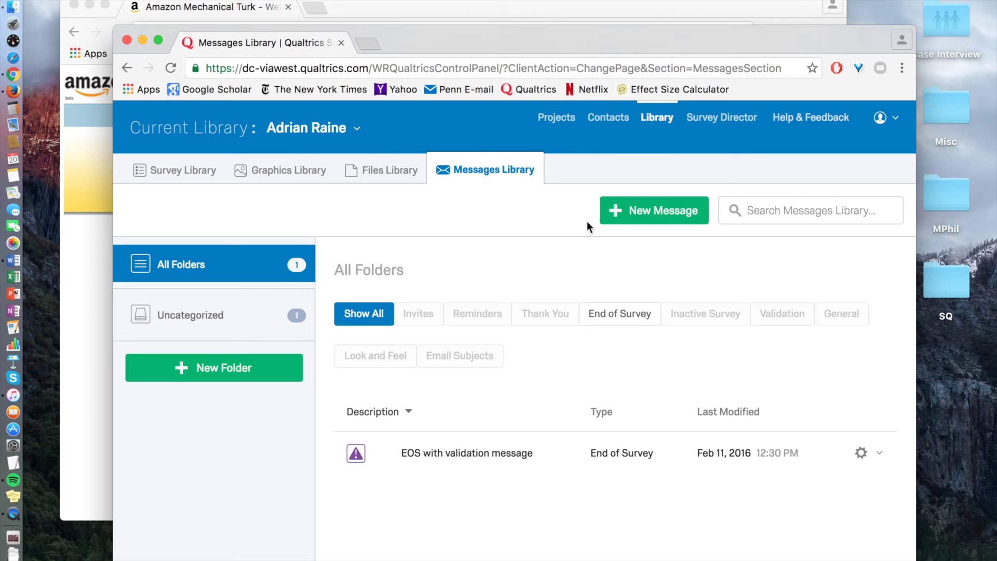
Step: Open the SQ_mturk_community survey flow and append another End of Survey element at the bottom
click(554, 124)
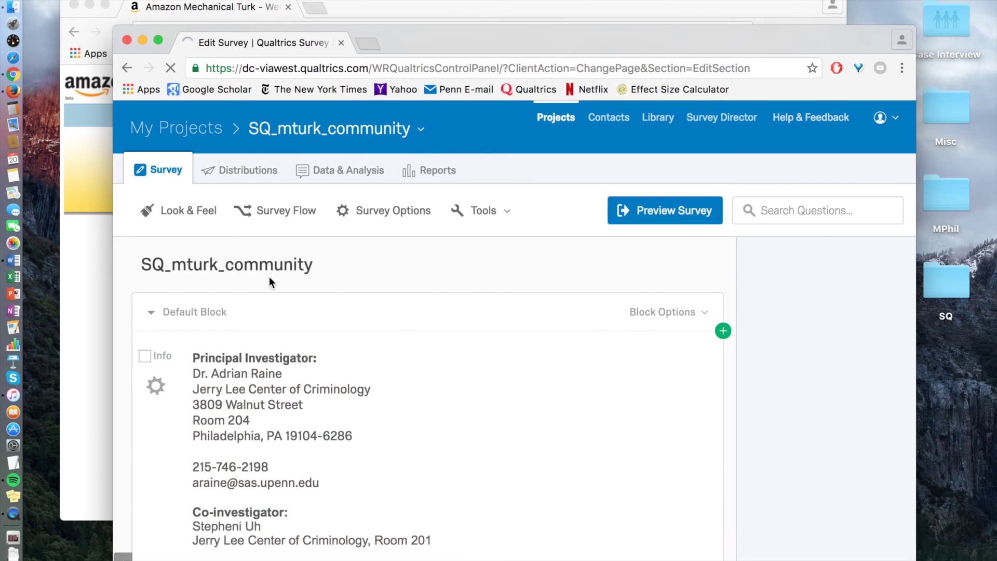
click(276, 218)
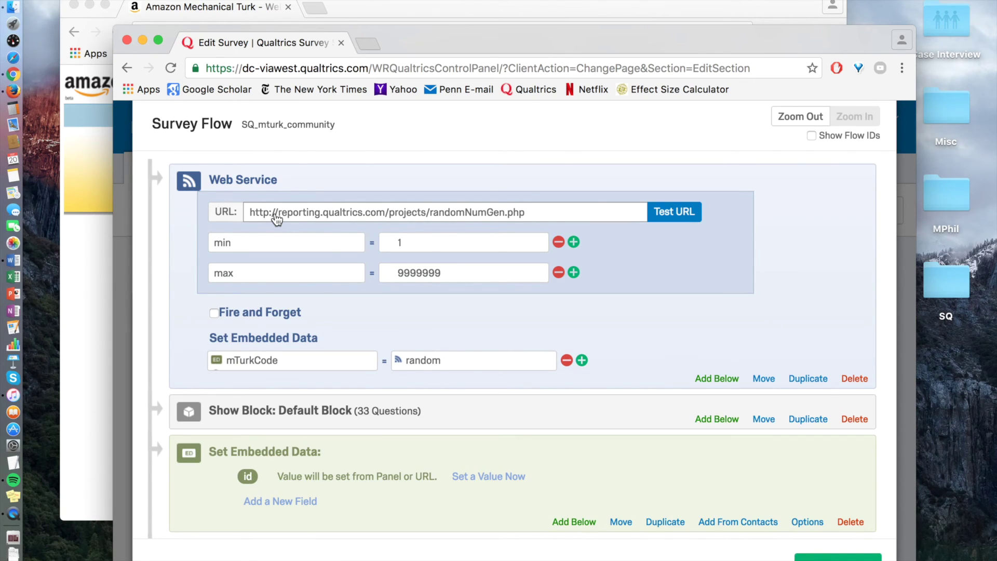
scroll(559, 369, down, 3)
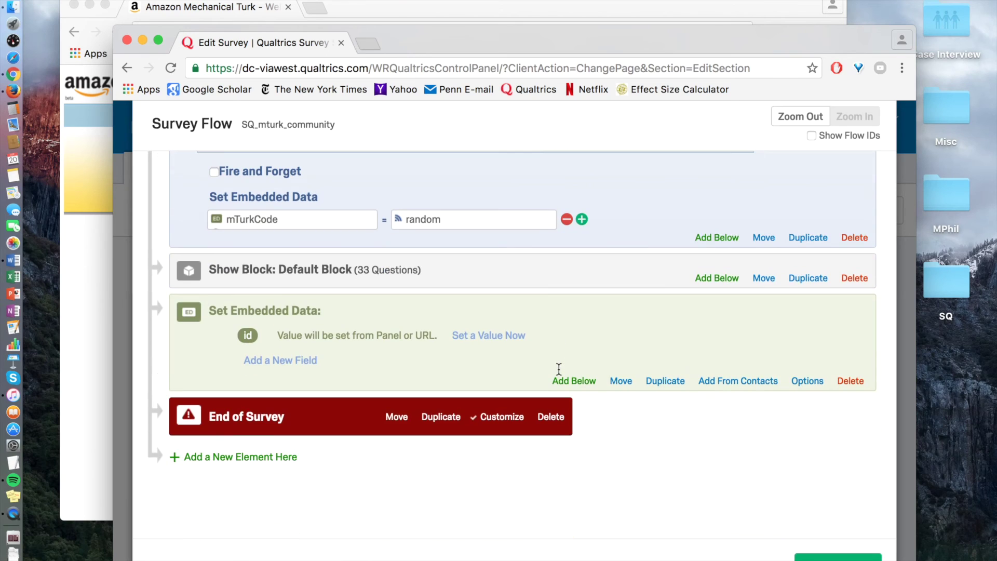
click(261, 460)
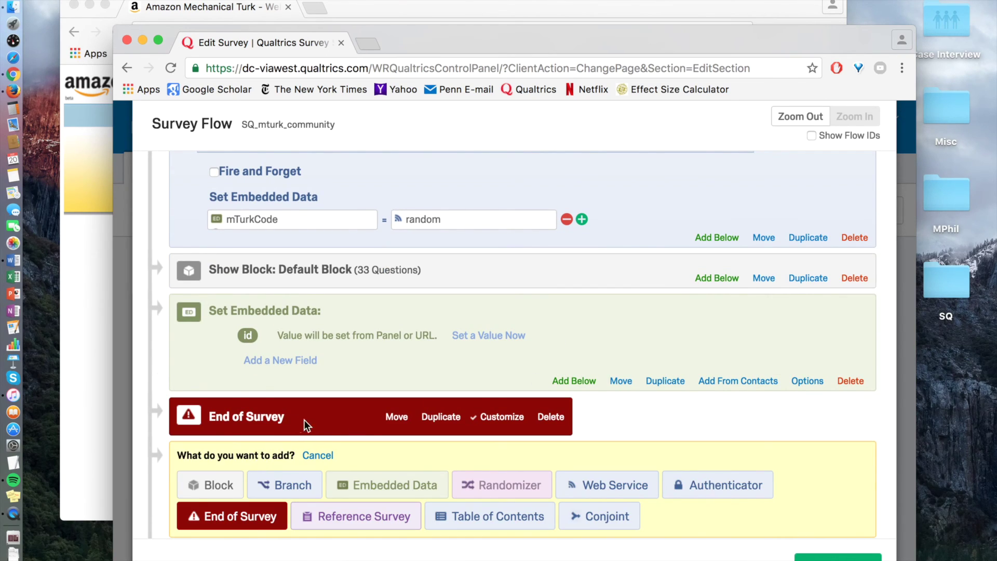
scroll(316, 421, down, 2)
click(248, 422)
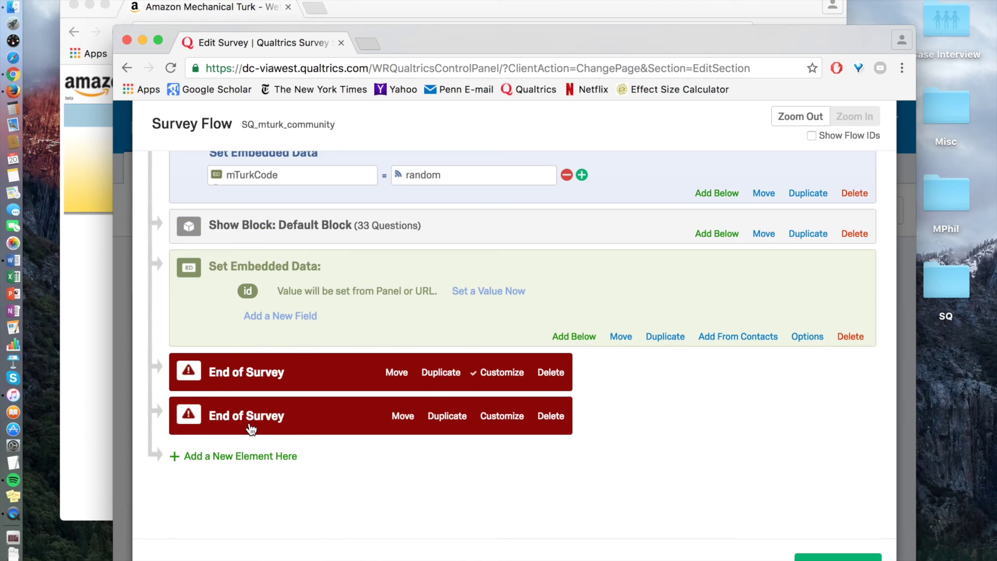
Step: Override the new End of Survey's options to show the library message 'EOS with validation message'
click(512, 419)
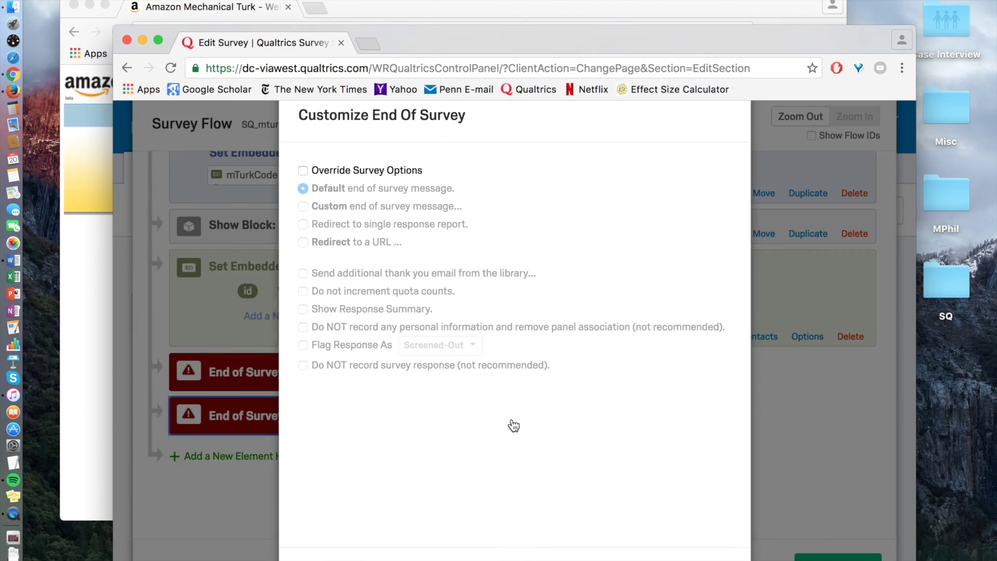
click(368, 172)
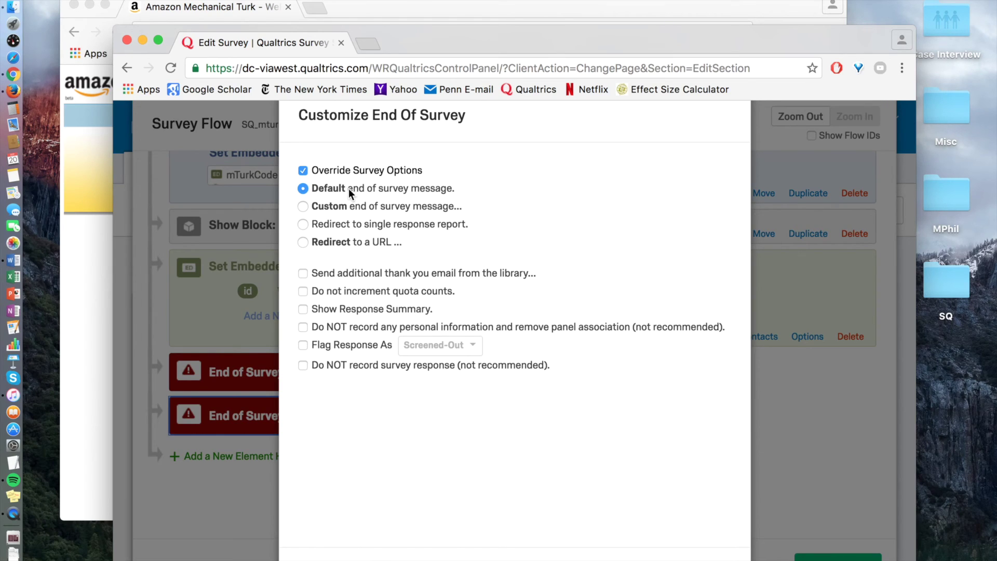
click(303, 207)
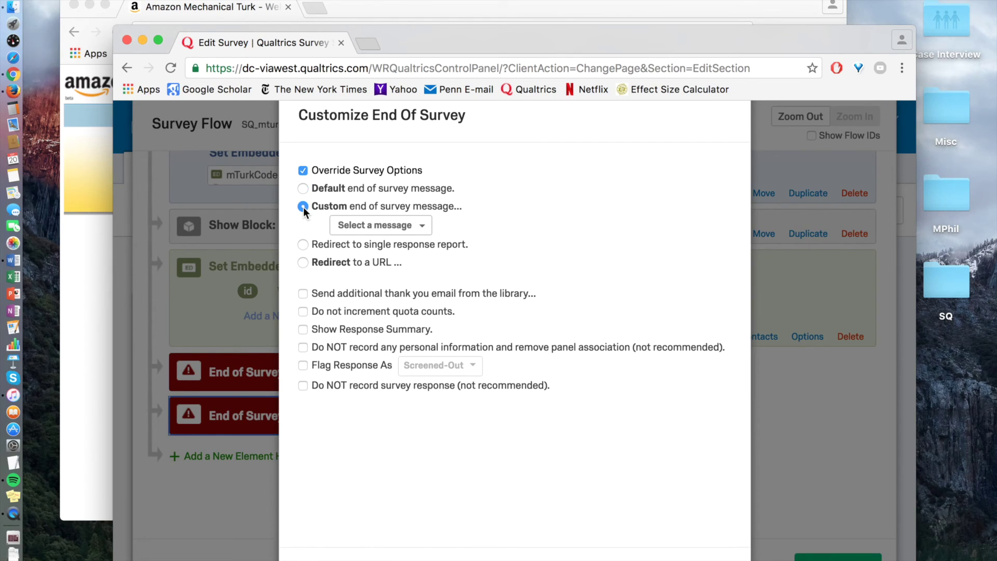
click(369, 229)
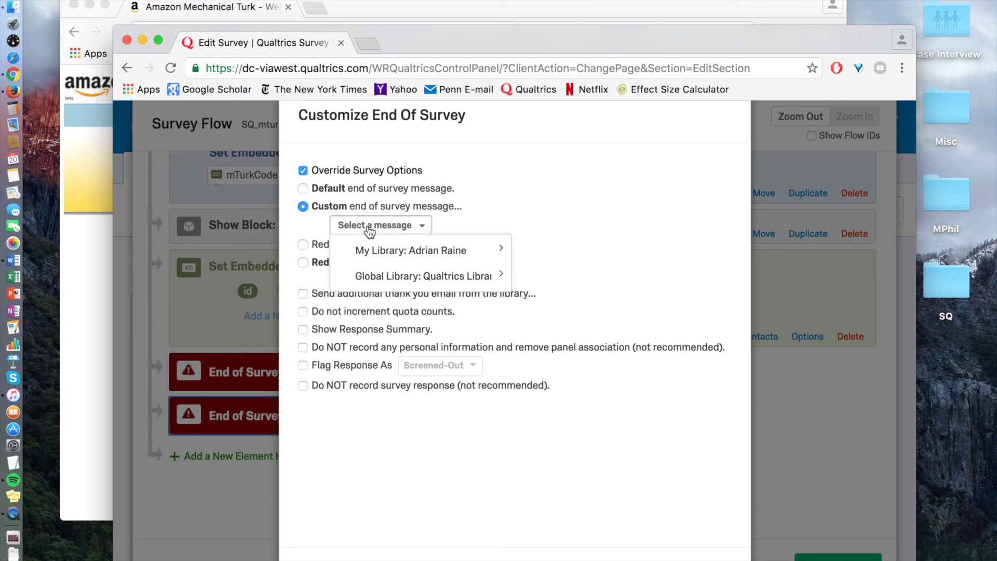
mouse_move(383, 255)
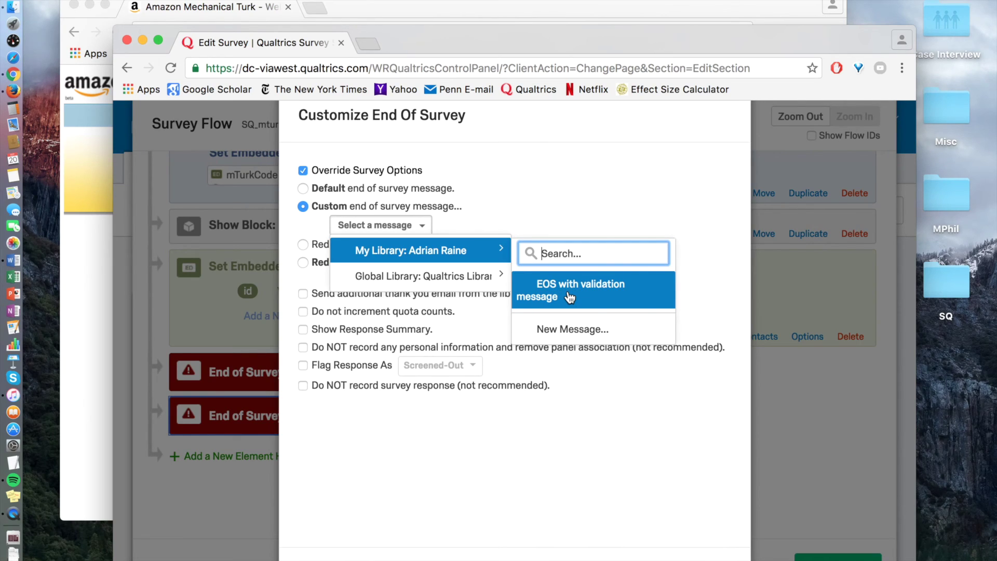
click(569, 296)
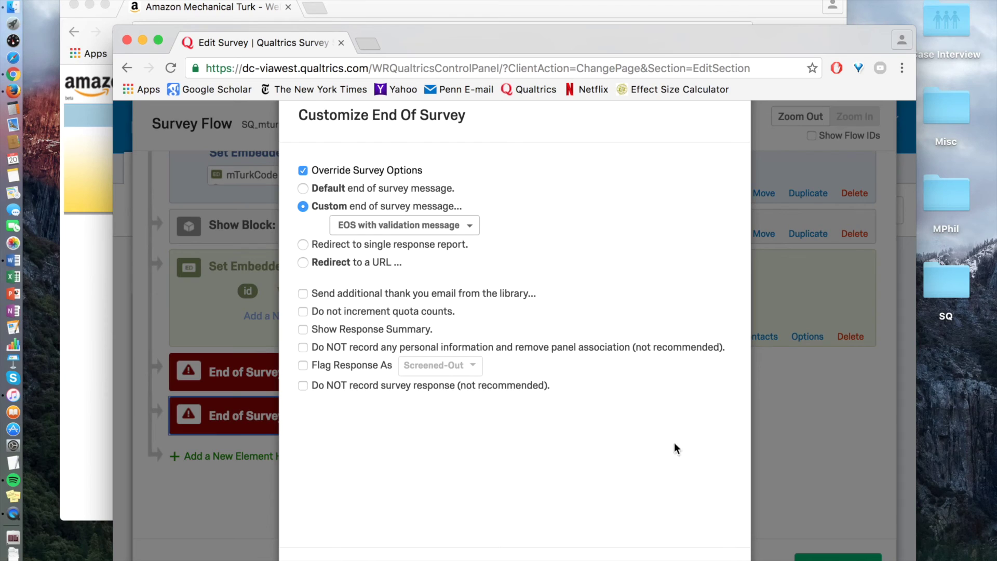
click(719, 558)
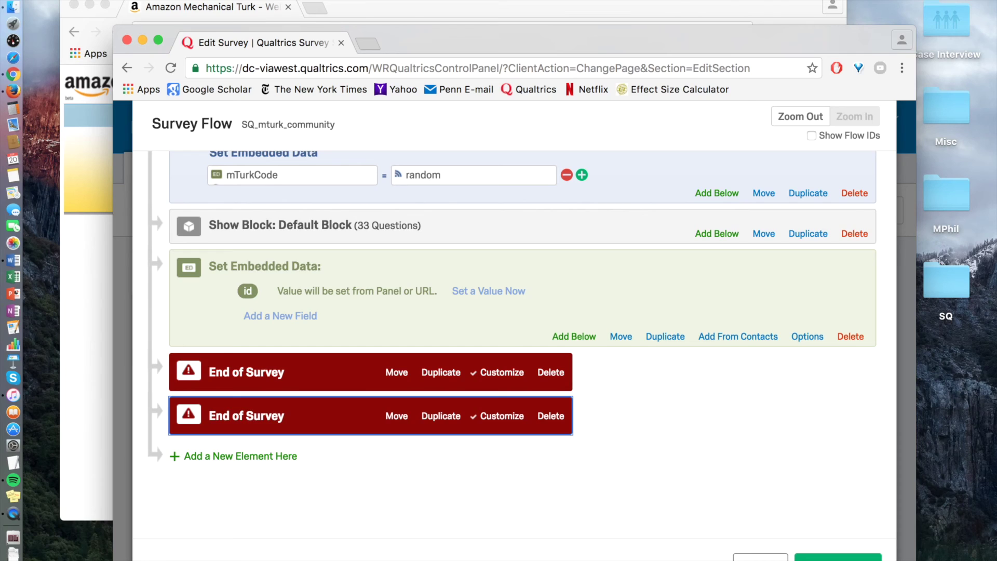
click(760, 558)
Step: Close the survey flow and resume response collection on the Distributions > Anonymous Link page
click(664, 404)
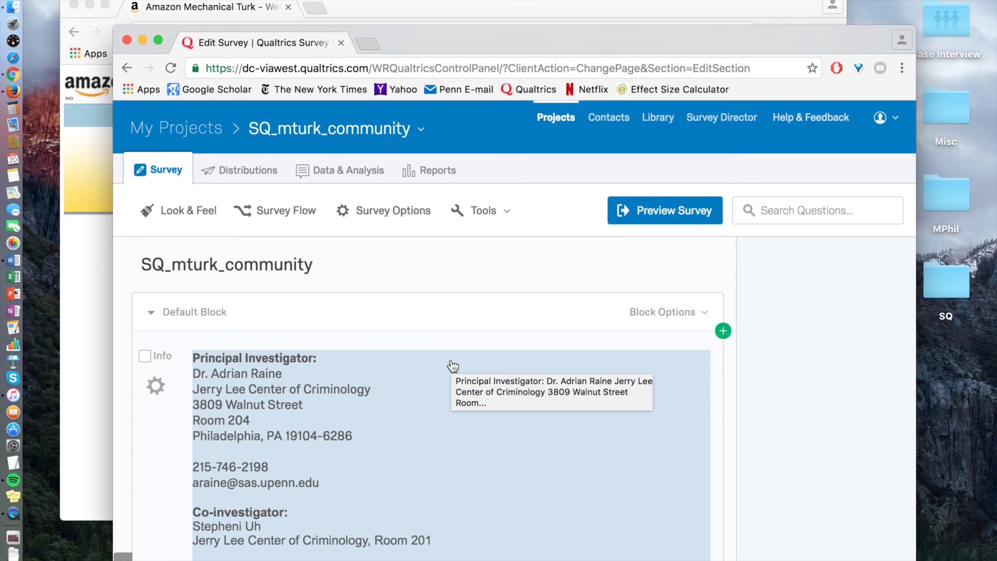
click(254, 171)
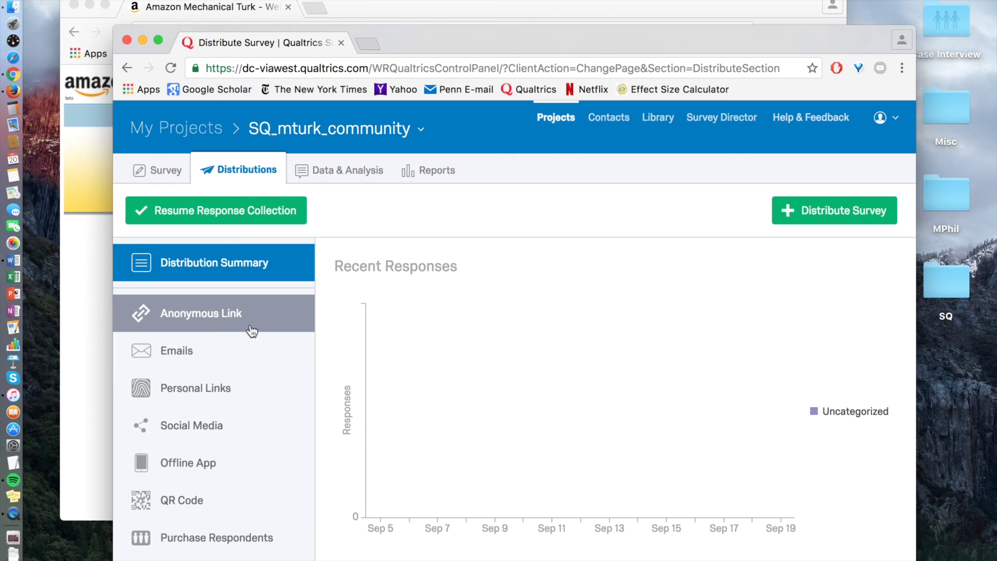
click(207, 314)
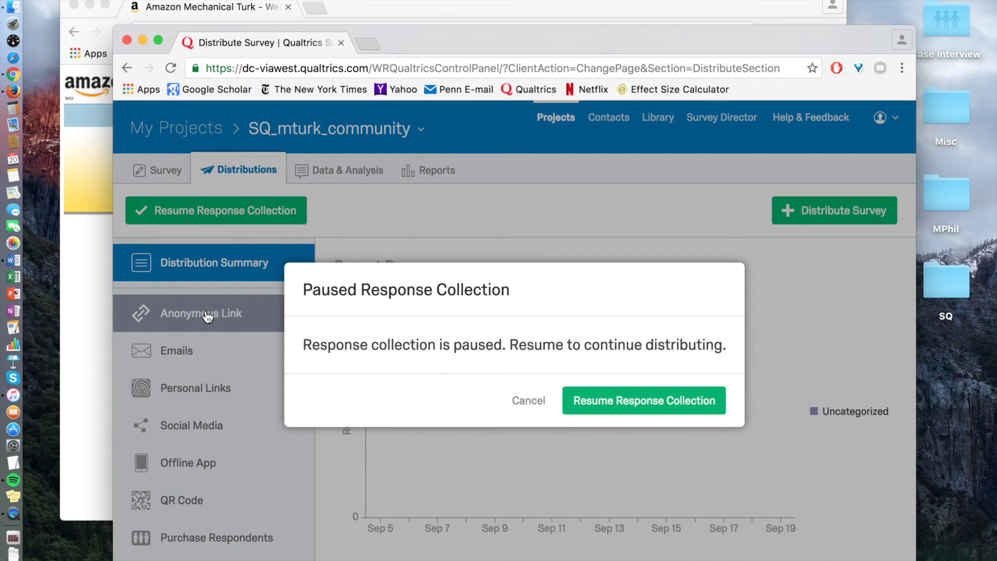
click(605, 408)
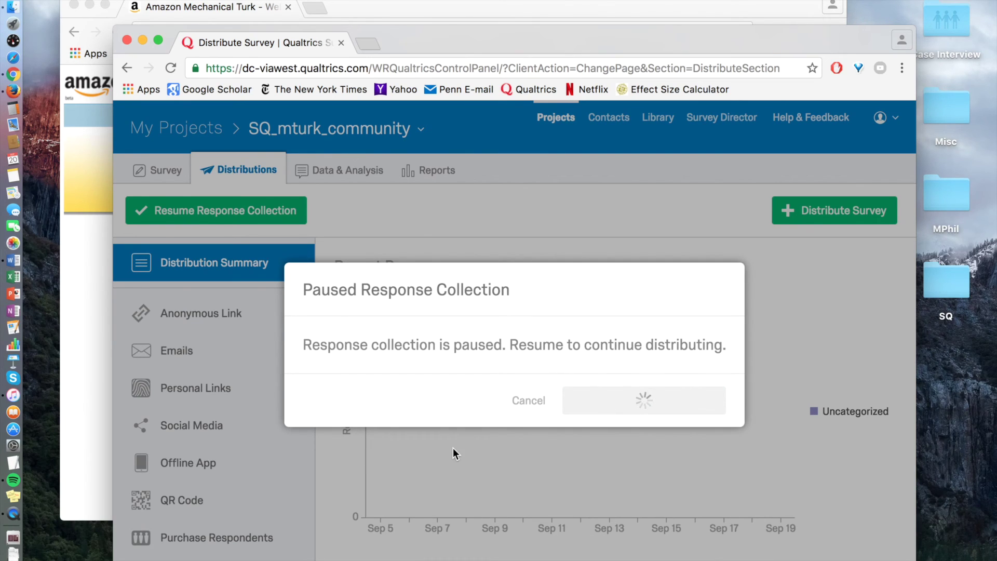
scroll(452, 452, down, 2)
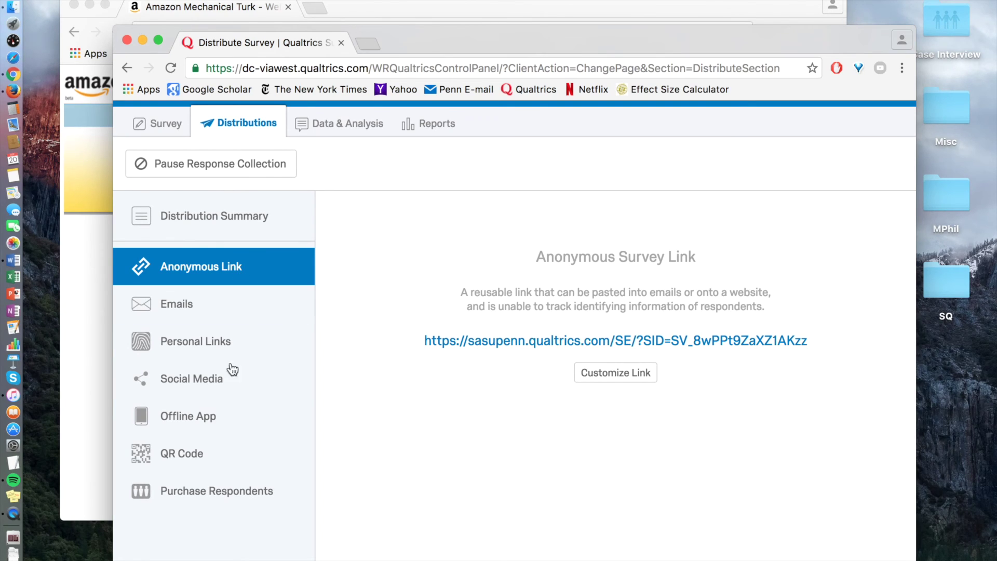
click(434, 10)
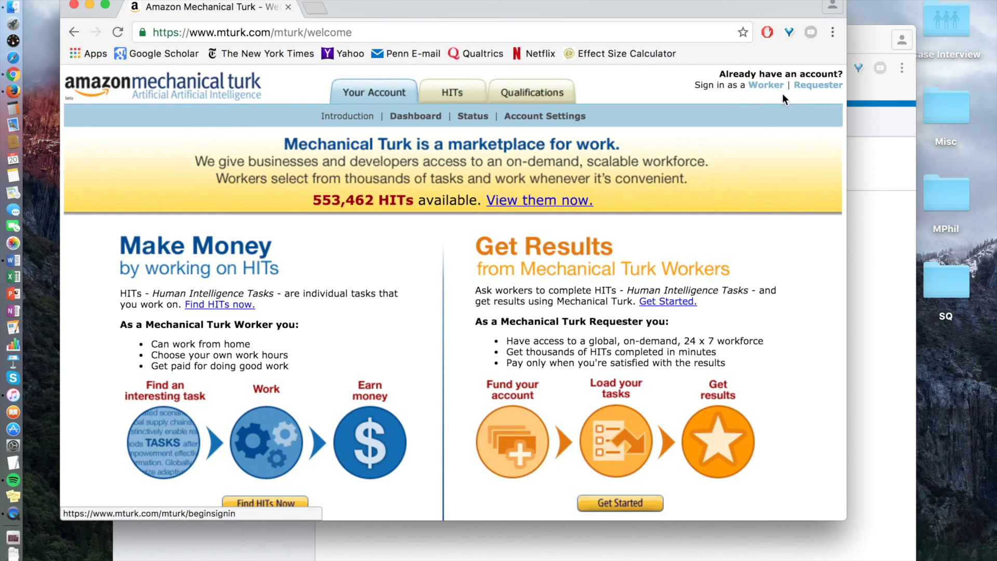
Step: Sign in to the Mechanical Turk requester site and go to the Create page listing 'SQ last'
click(812, 89)
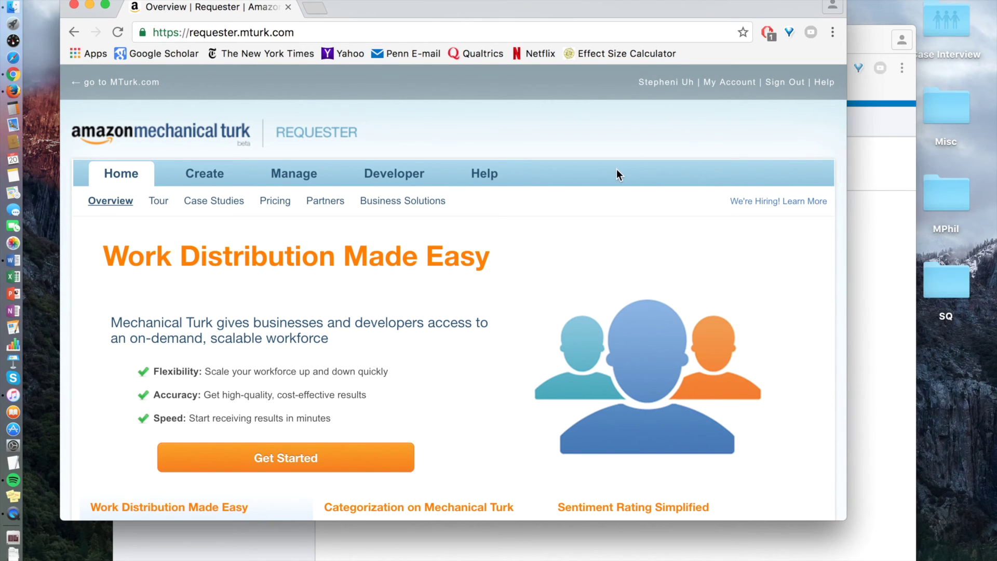
scroll(617, 174, down, 1)
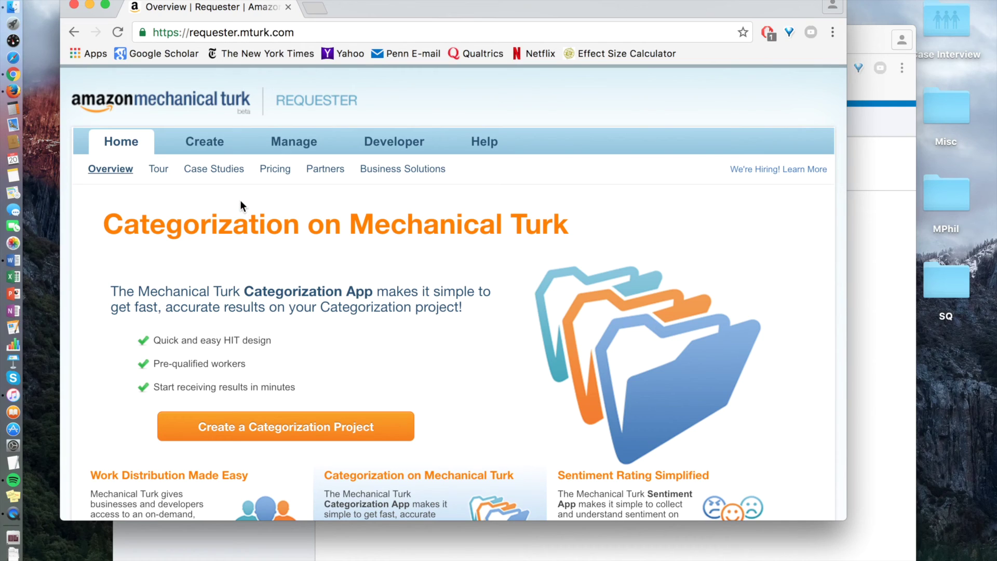
click(203, 148)
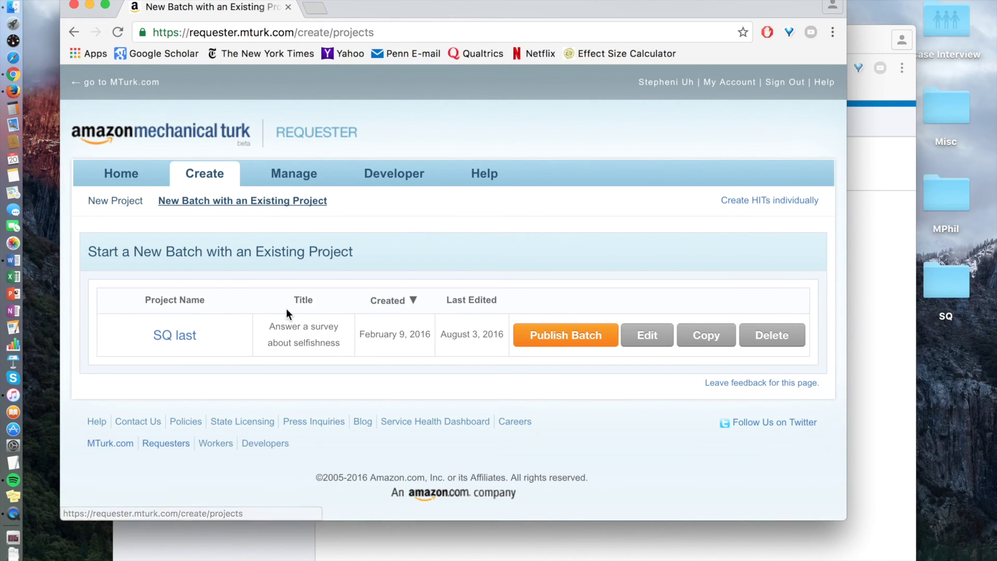
scroll(285, 308, down, 1)
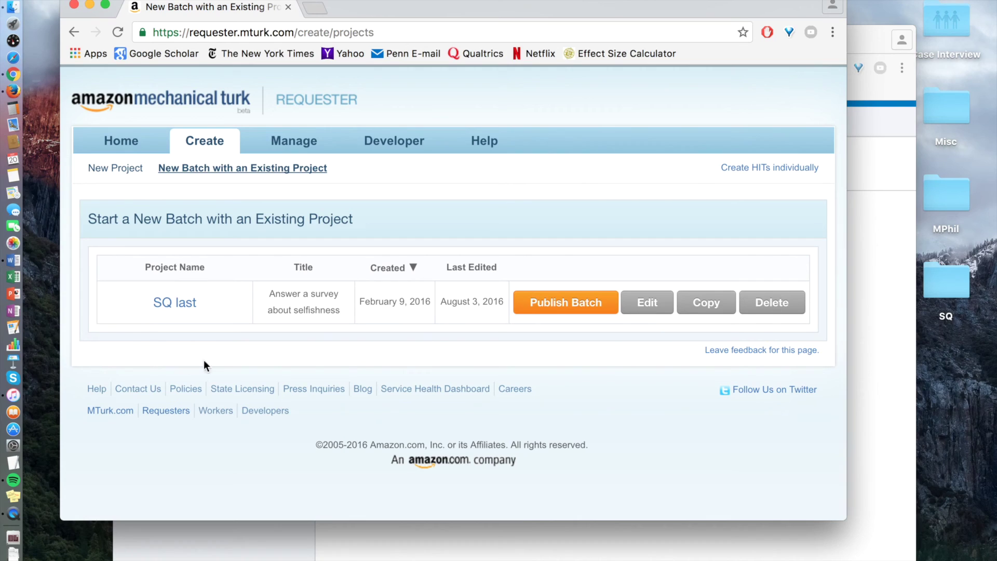
Step: Start a new project, review the Survey Link template preview, and create the project from it
click(123, 175)
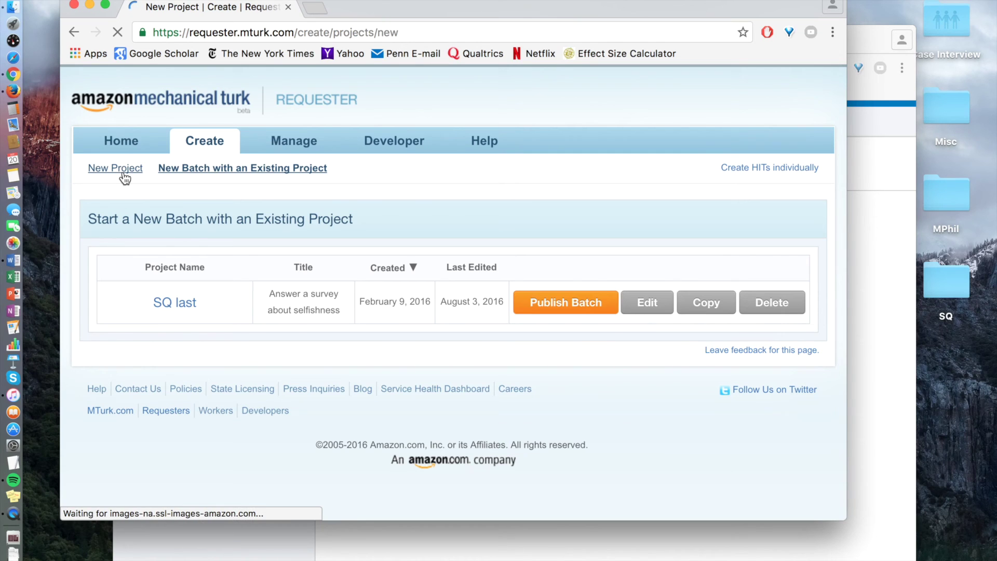
scroll(269, 263, down, 2)
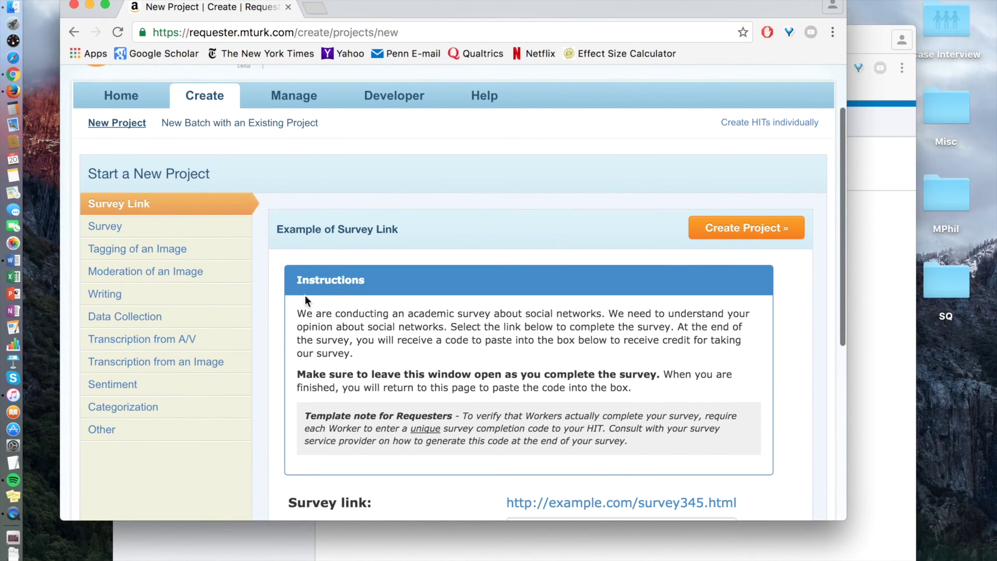
scroll(306, 301, down, 2)
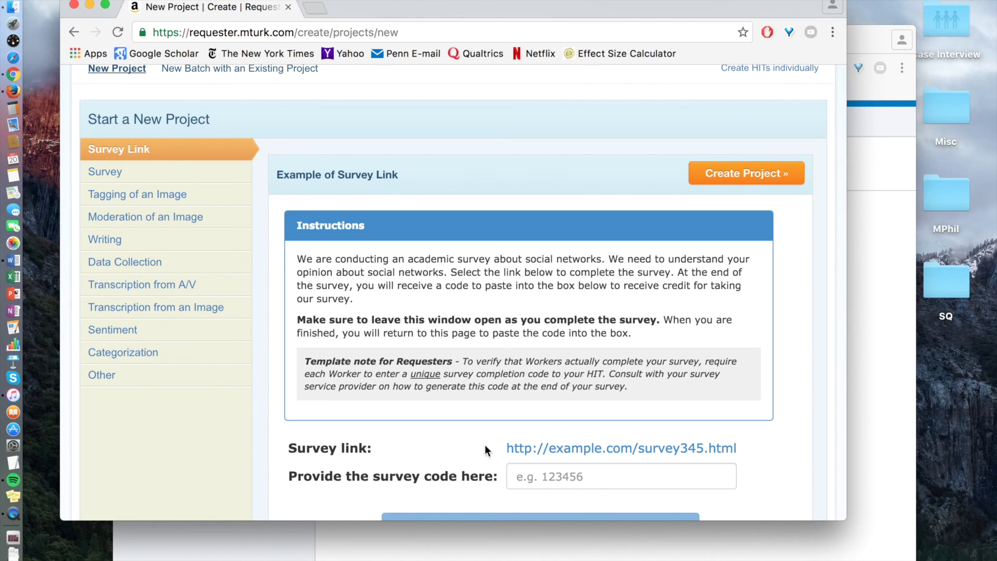
scroll(484, 444, down, 3)
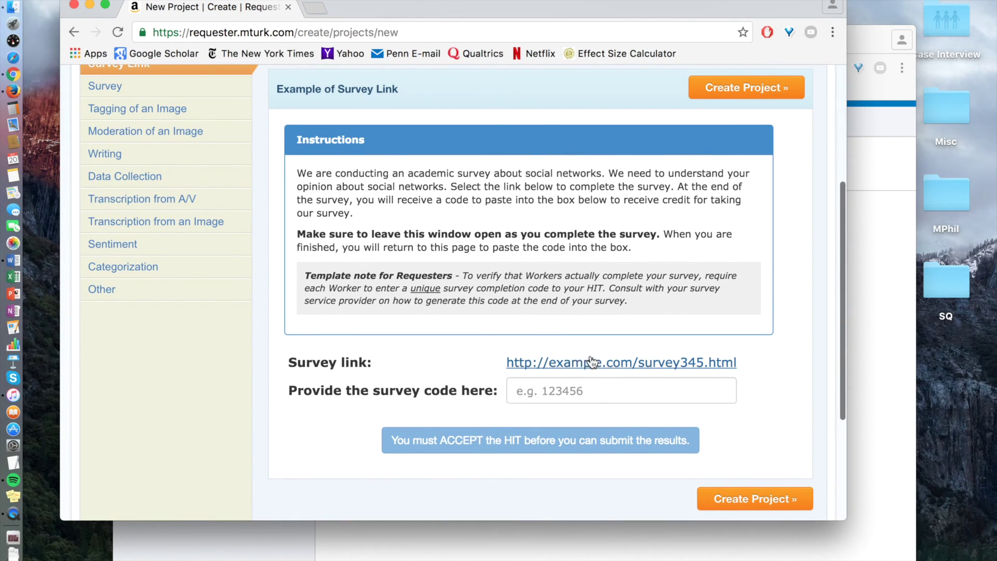
scroll(441, 429, down, 1)
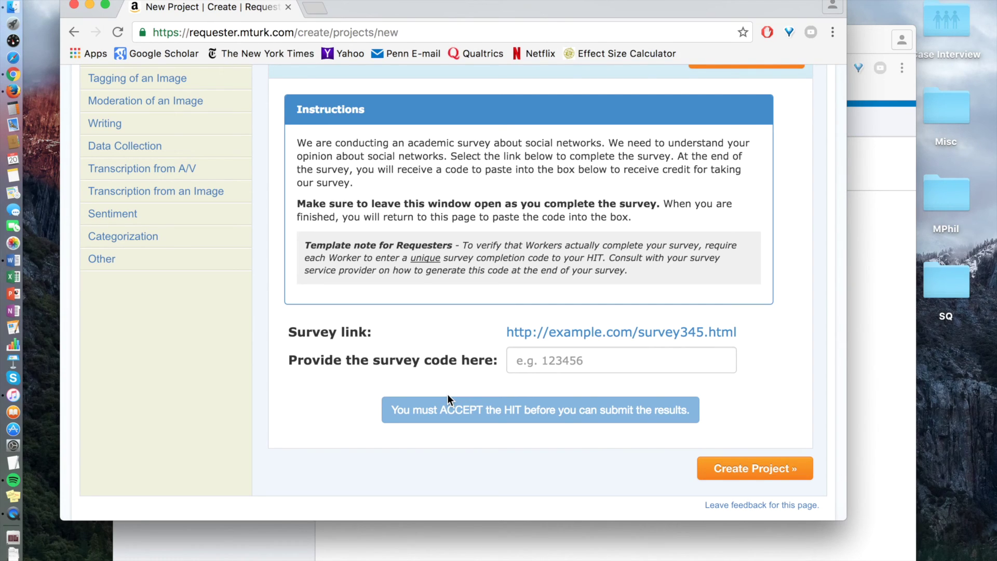
click(733, 473)
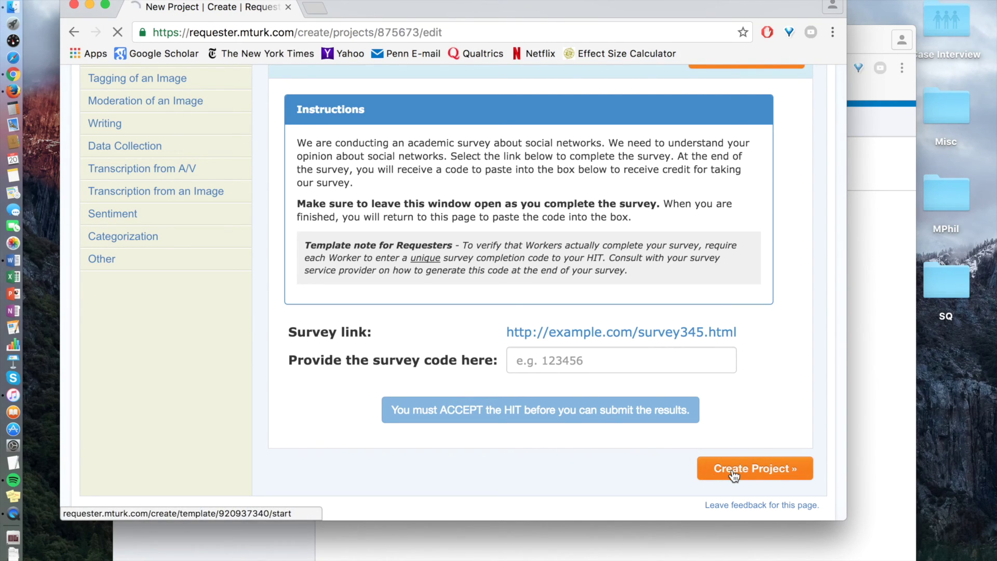
Step: Rename the project to 'SQ test'
scroll(302, 399, down, 3)
scroll(304, 399, down, 3)
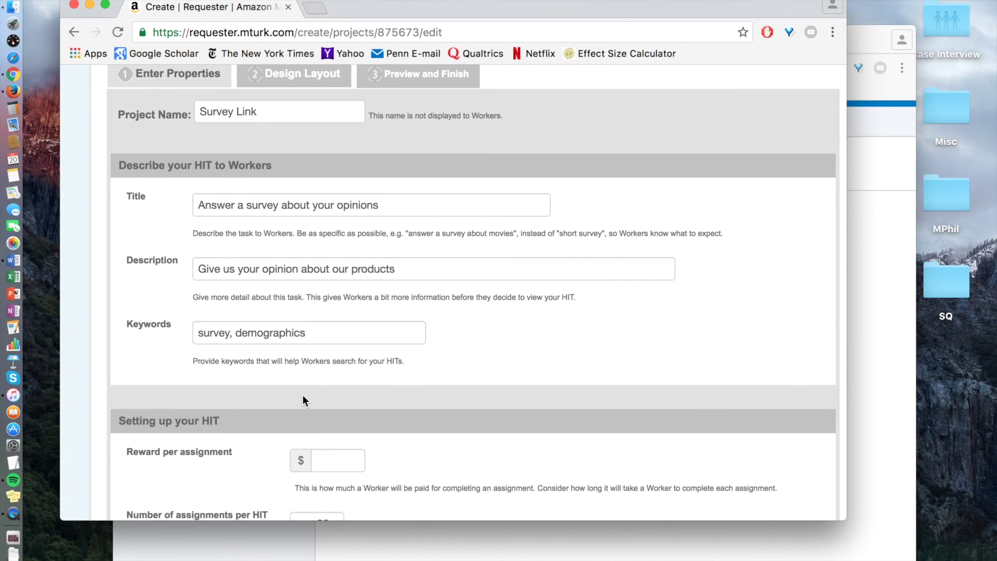
scroll(270, 275, up, 1)
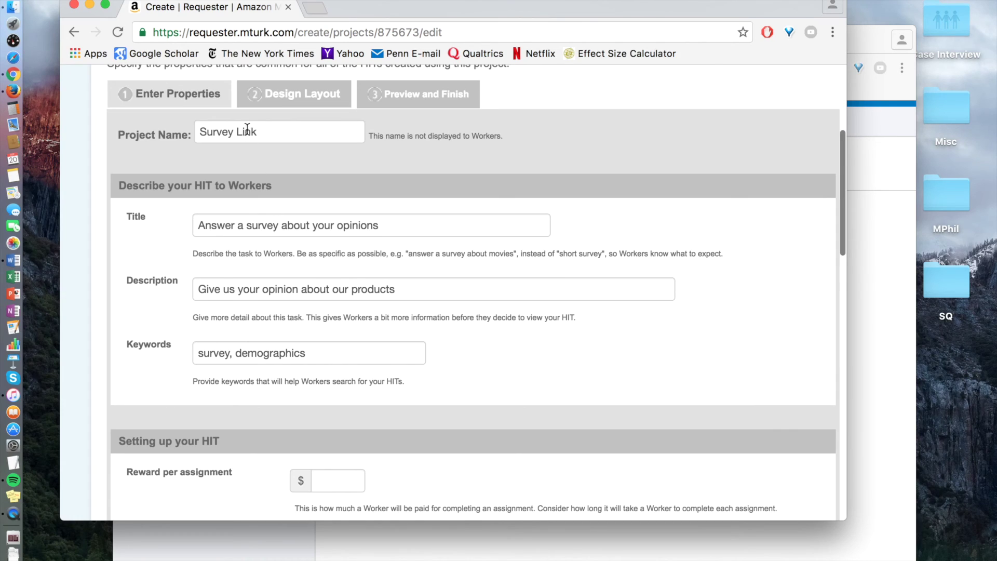
double_click(247, 128)
click(264, 133)
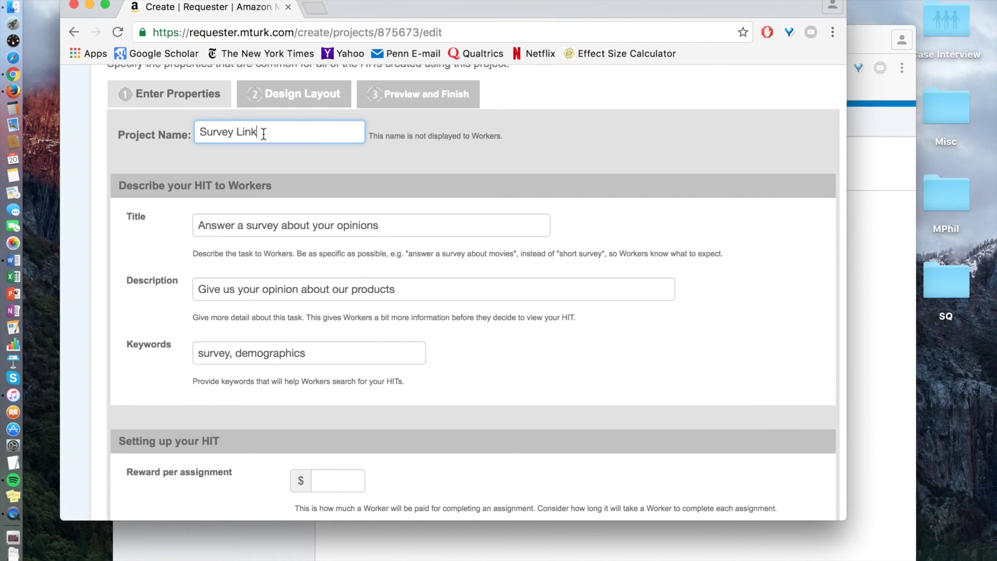
triple_click(263, 133)
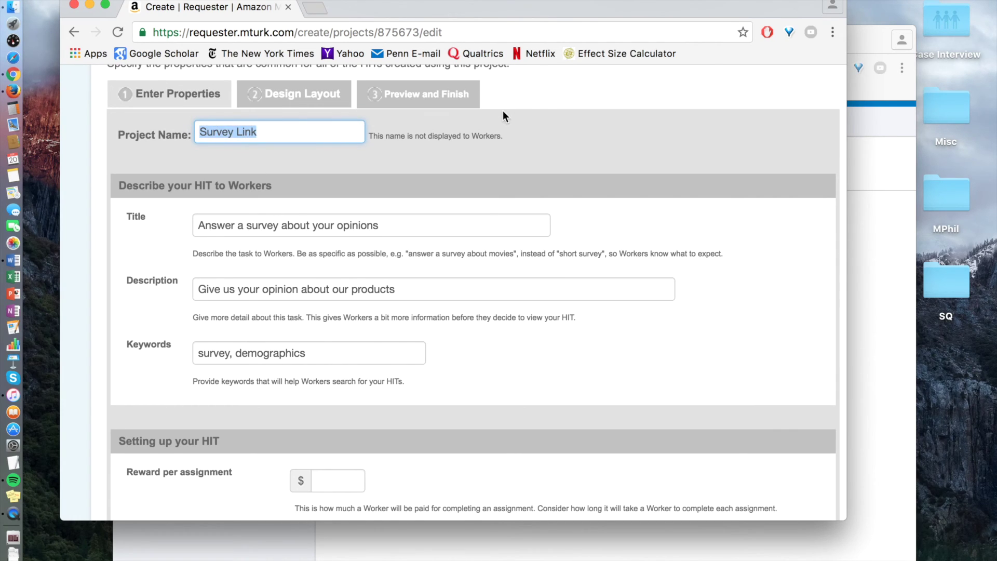
text(SQ test)
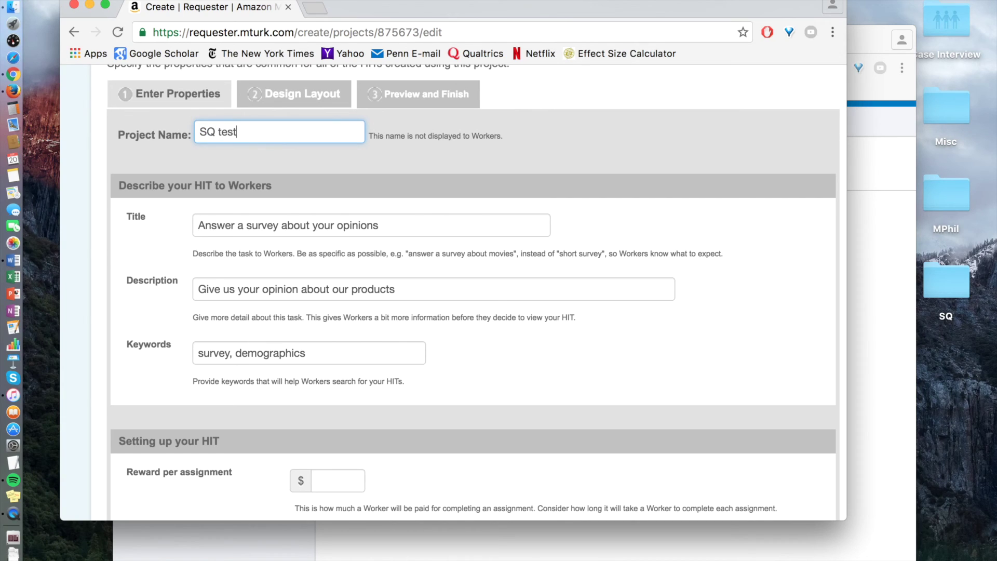
Step: Set the title to 'Survey about selfishness' and description to 'A 15-minute survey about selfishness'
click(241, 227)
triple_click(241, 226)
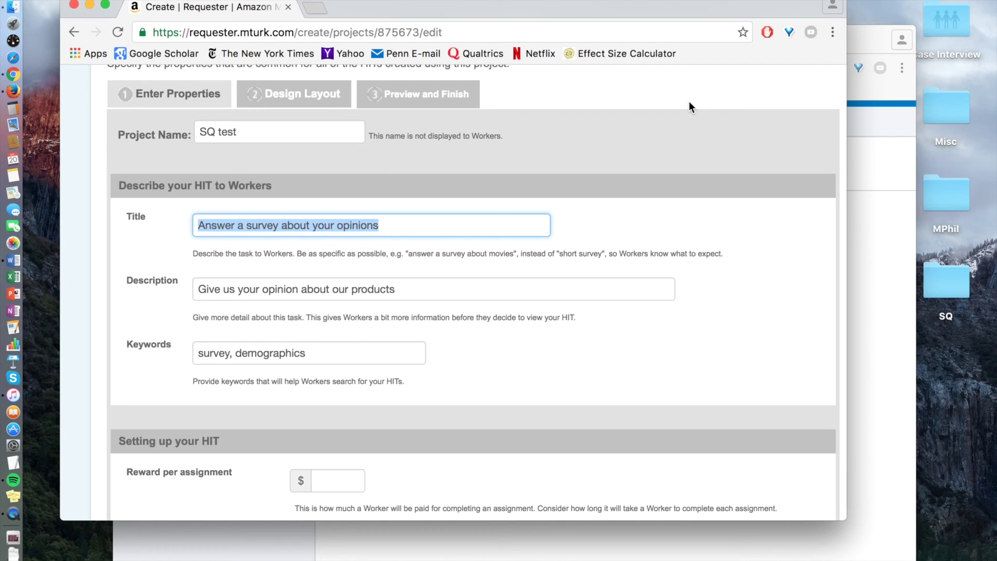
text(S)
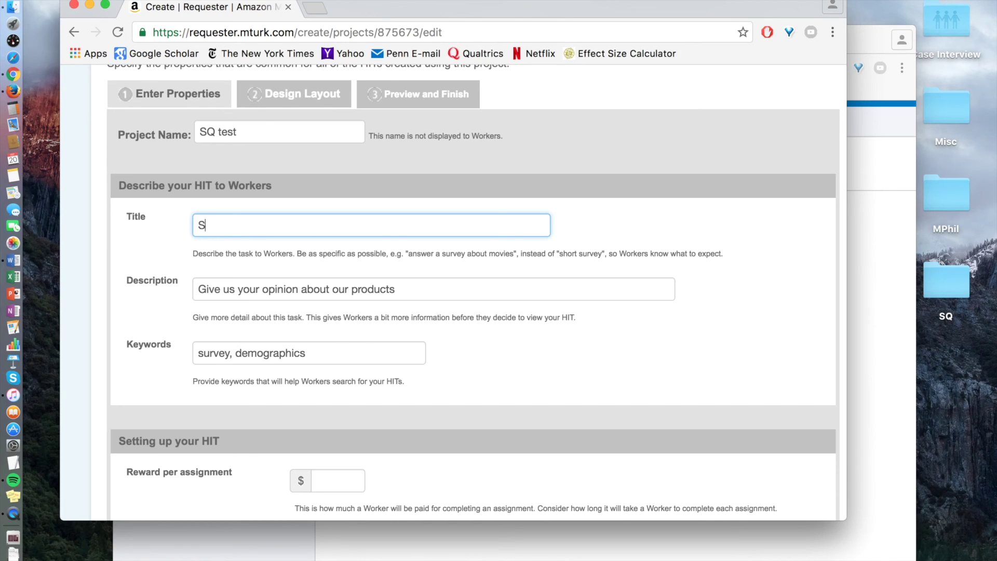
text(urvey about selfishness)
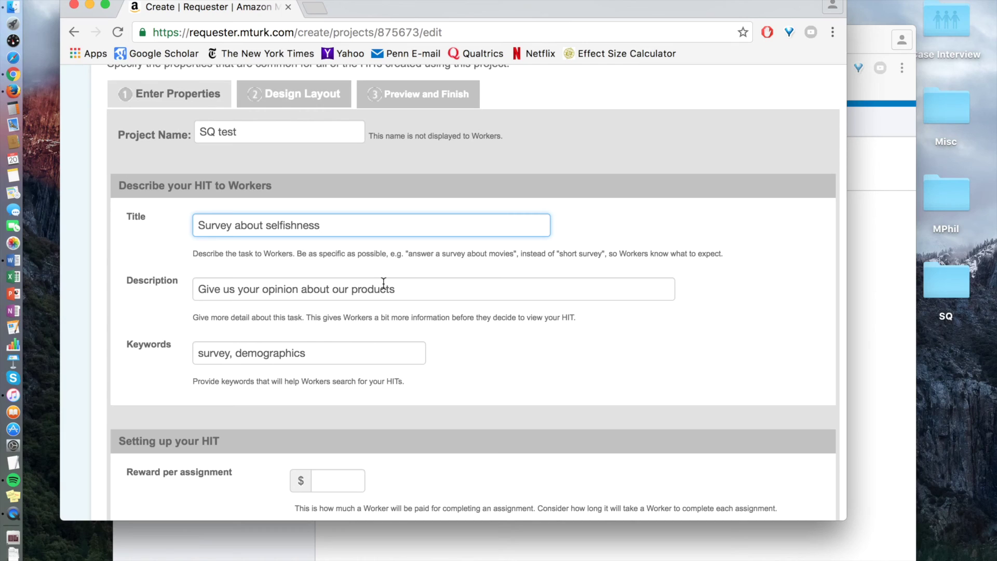
click(353, 289)
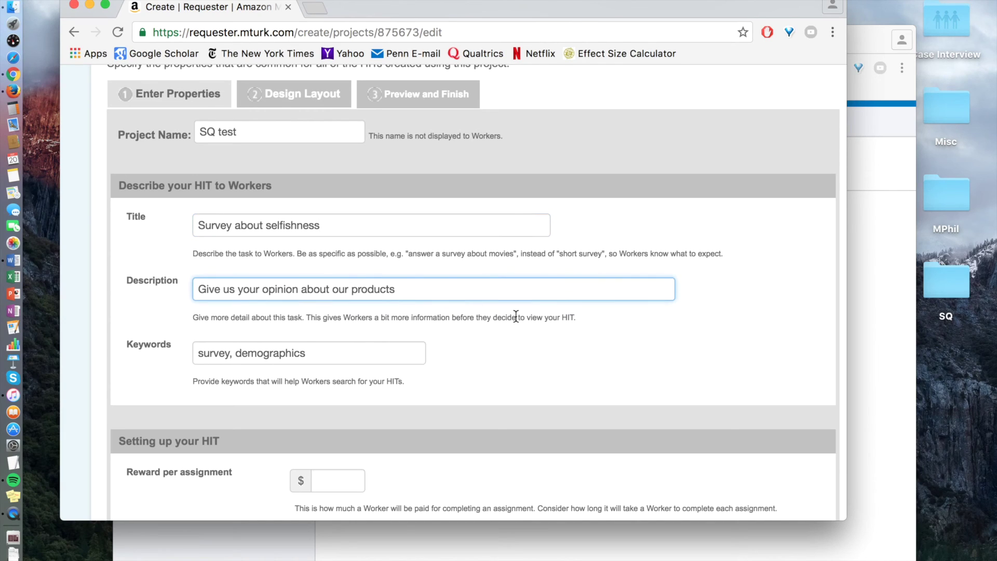
triple_click(401, 293)
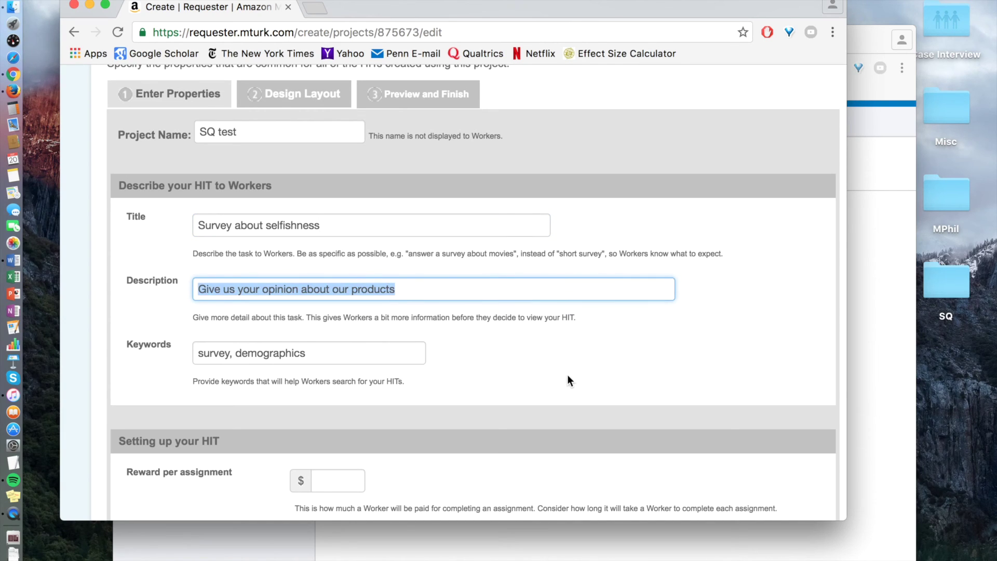
text(A 15)
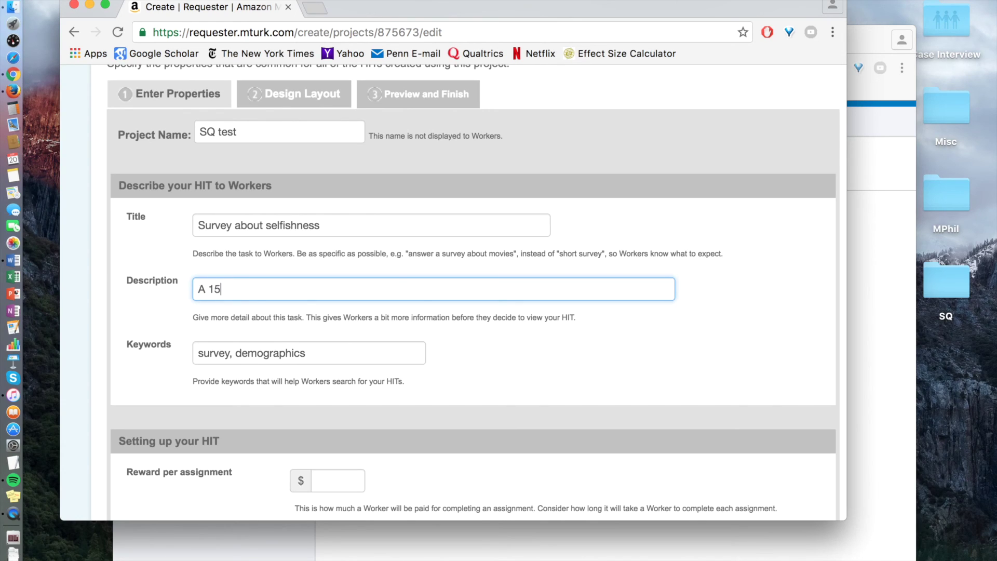
text(-minute sru)
key(BackSpace)
text(ruv)
key(BackSpace)
key(BackSpace)
key(BackSpace)
text(urvey about selfishness)
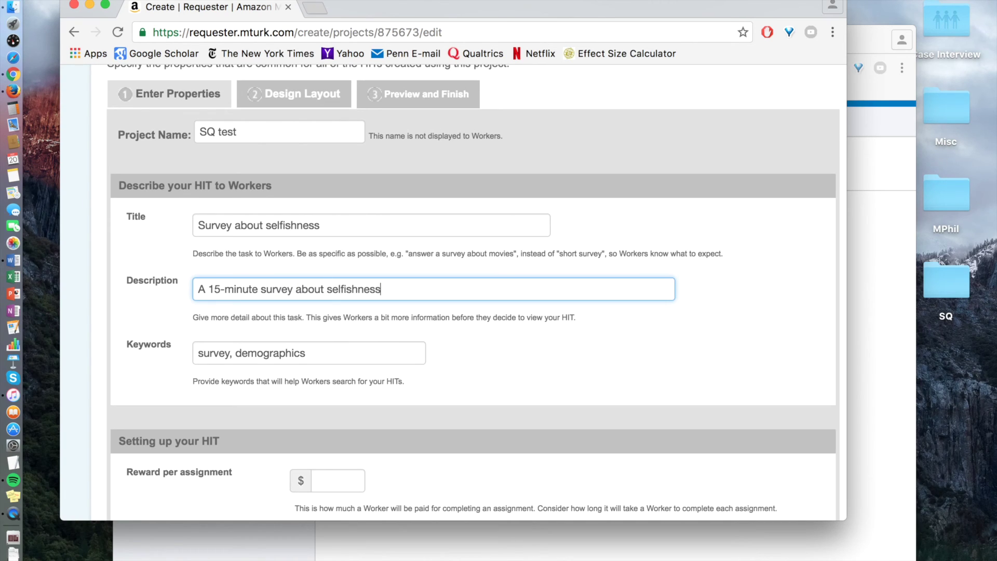
scroll(419, 335, down, 2)
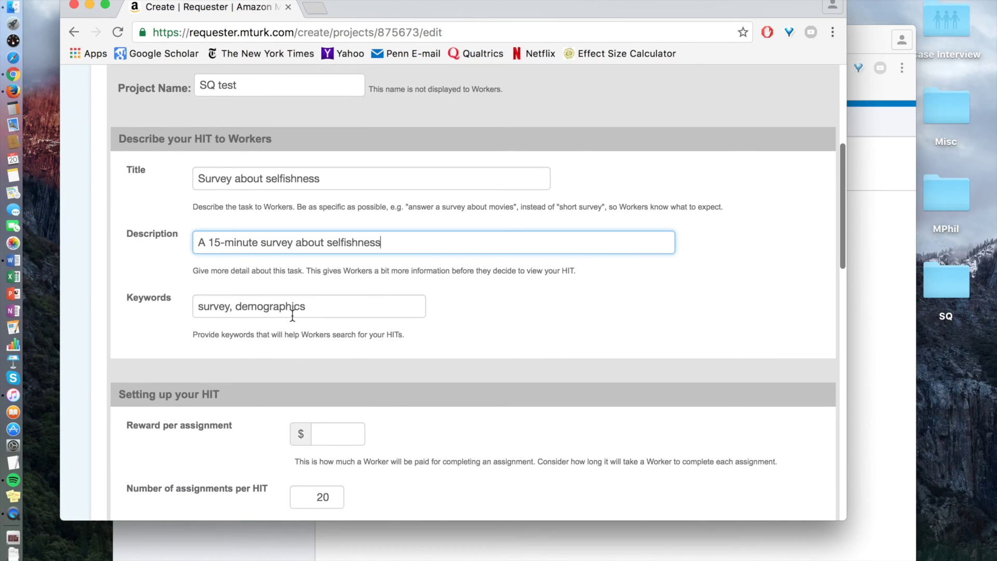
Step: Append ', selfishness, personality' to the project's keywords
click(304, 307)
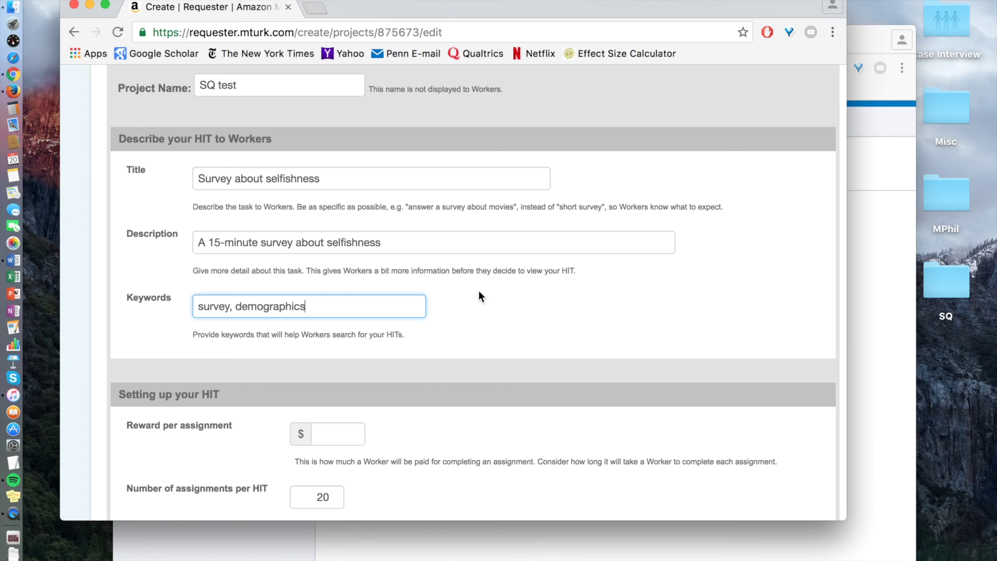
text(, selfishness, personality)
scroll(431, 338, down, 5)
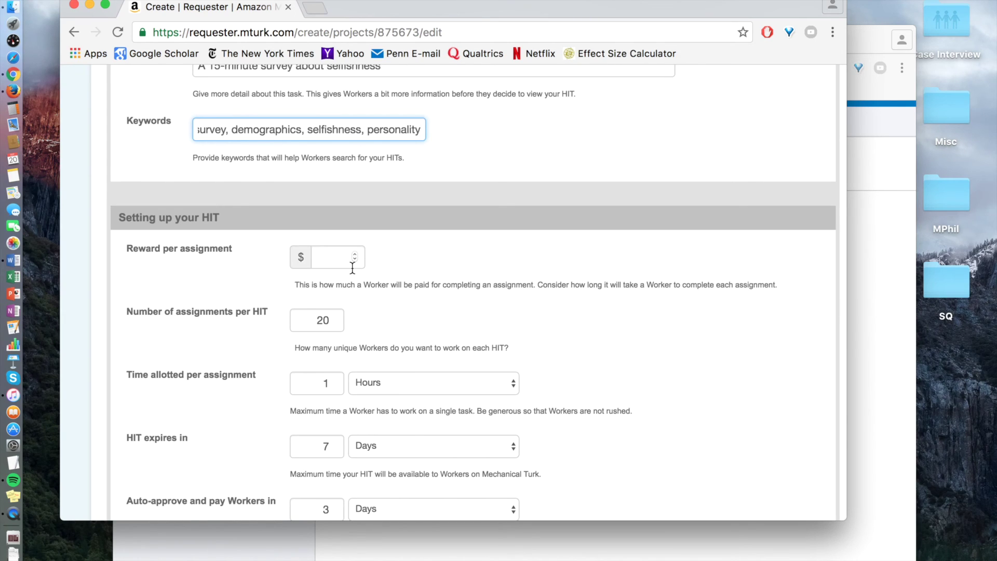
Step: Set the reward to $1.50 per assignment and 200 assignments per HIT
click(337, 260)
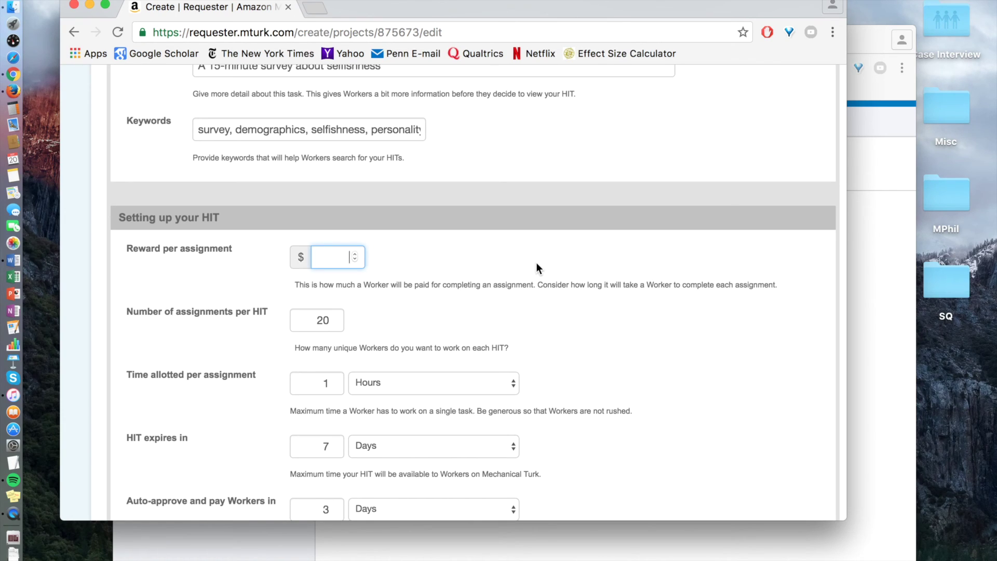
text(.50)
scroll(366, 331, down, 2)
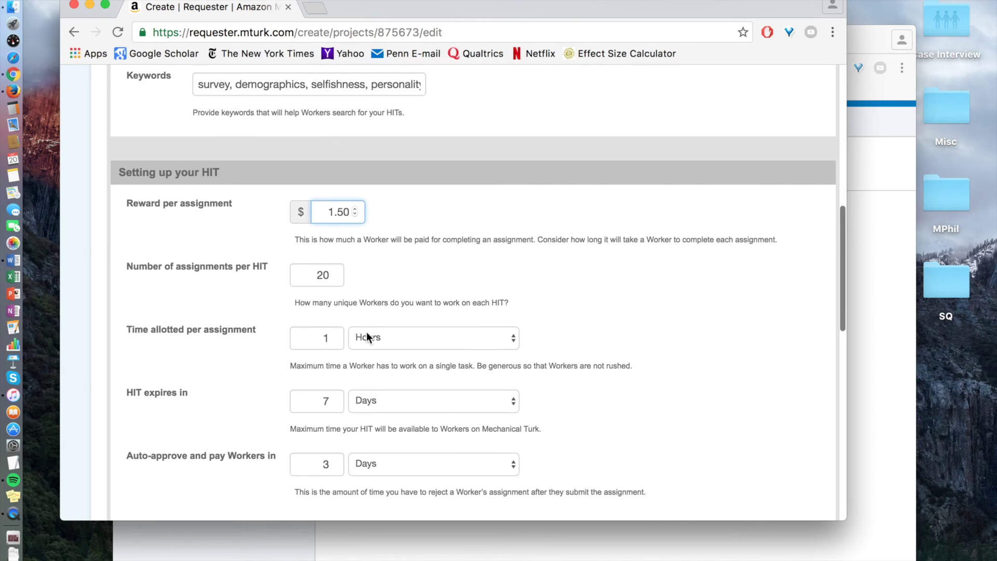
click(327, 275)
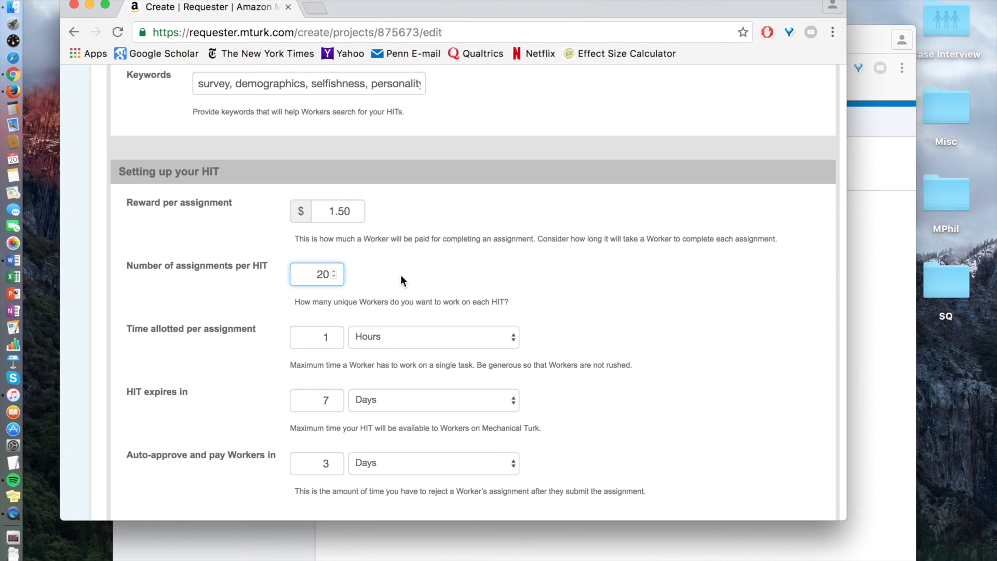
text(0)
scroll(334, 283, down, 3)
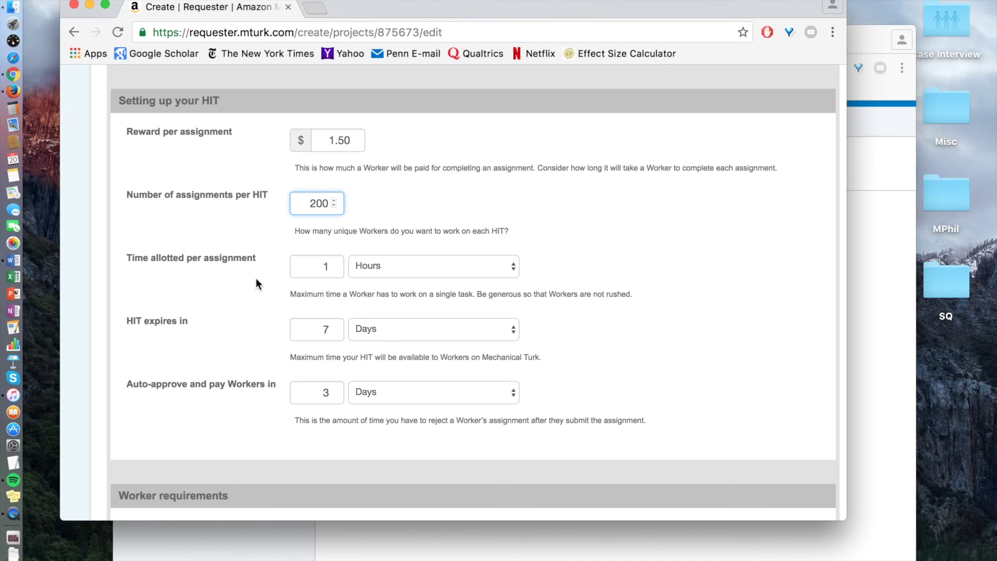
scroll(255, 278, down, 2)
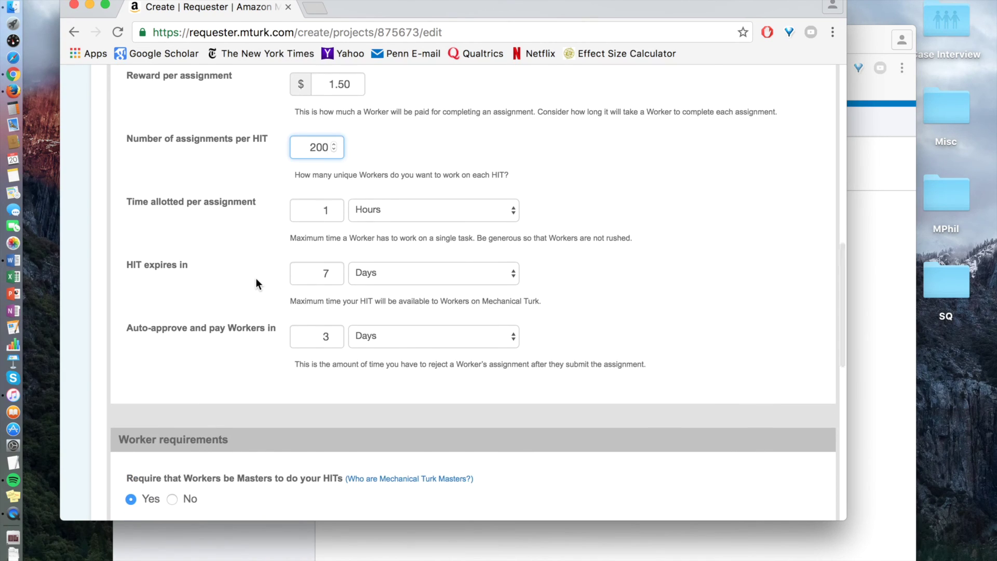
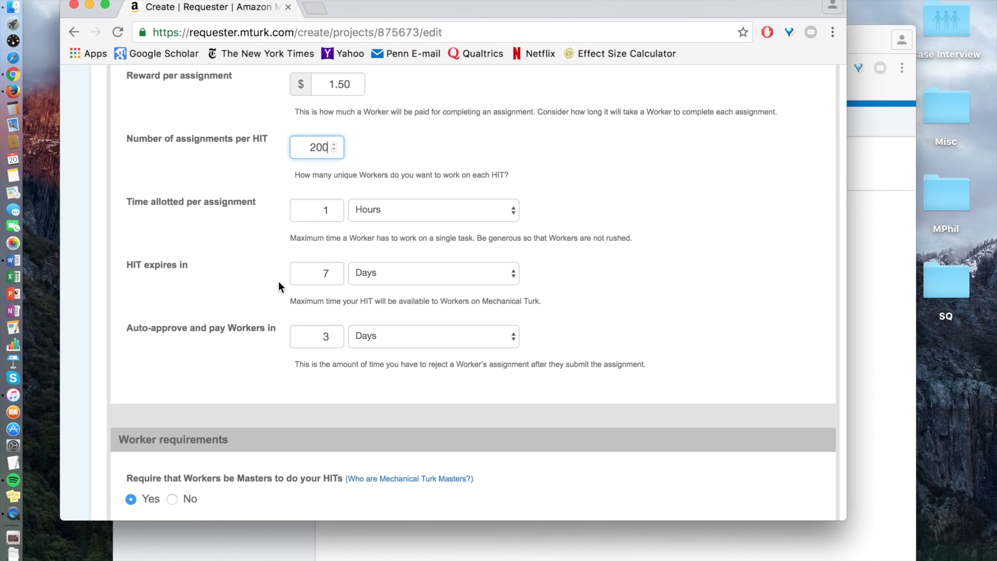
scroll(278, 282, down, 3)
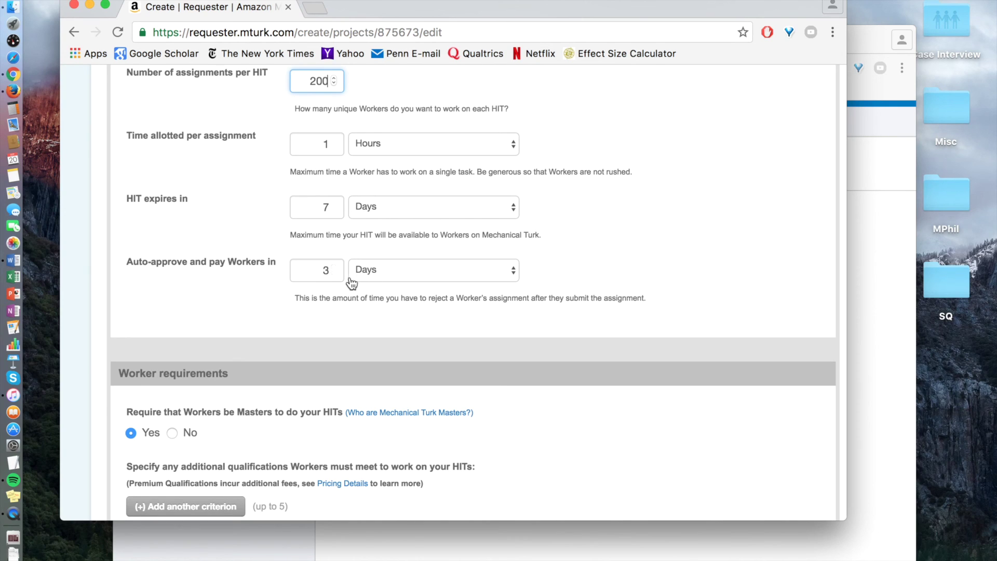
scroll(302, 311, down, 5)
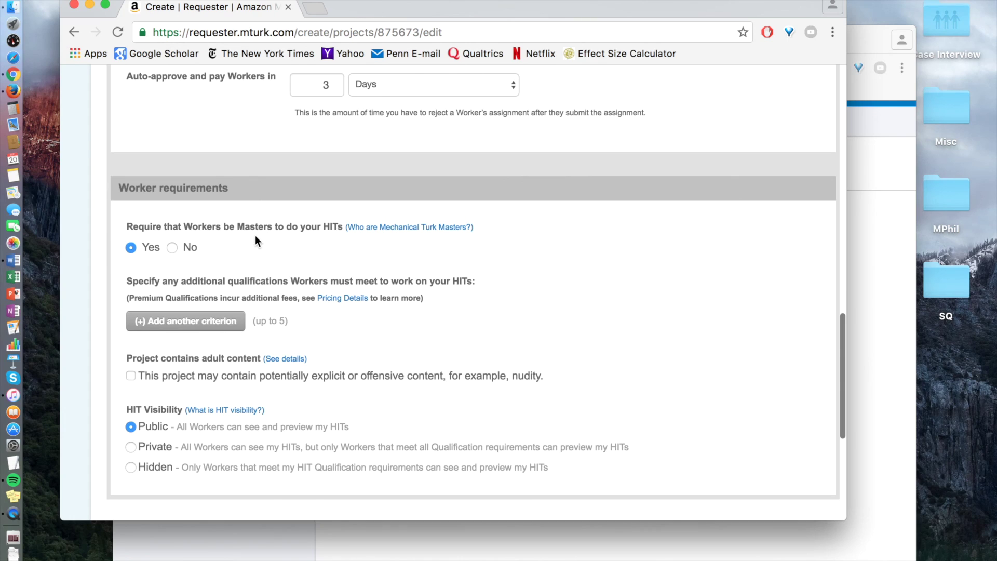
scroll(254, 235, down, 3)
scroll(255, 235, down, 1)
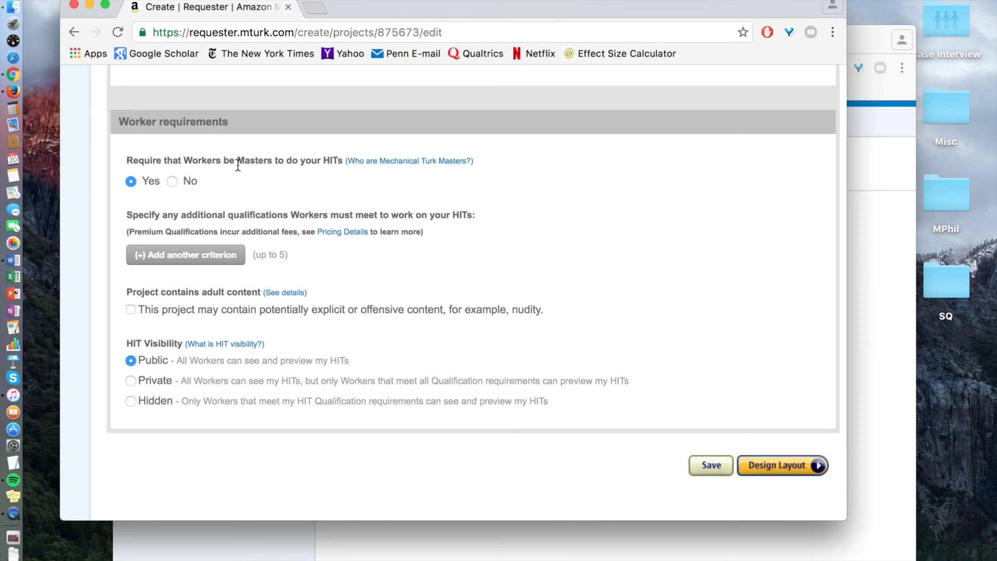
Step: Drop the Masters requirement and add a HIT Approval Rate (%) criterion
click(173, 182)
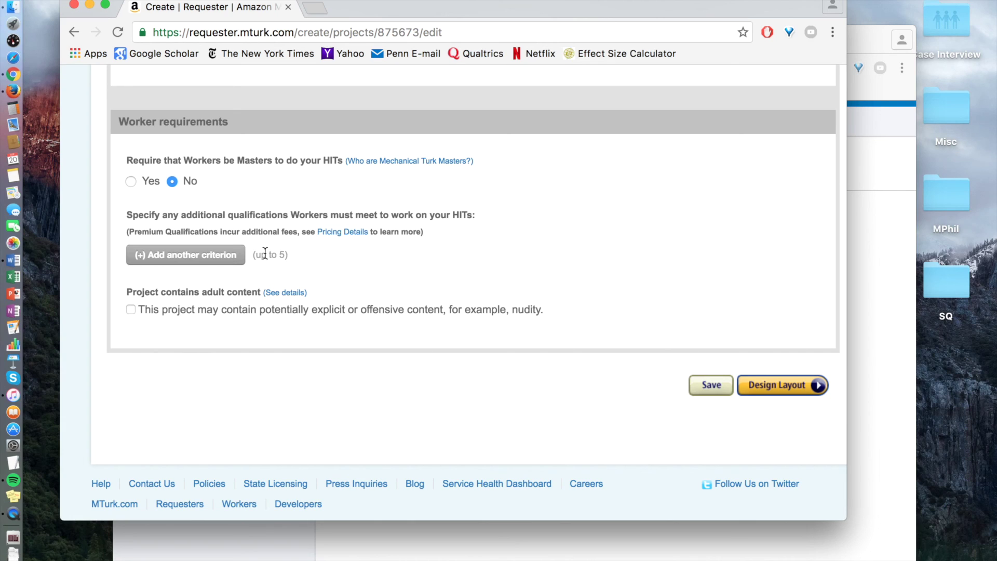
click(240, 255)
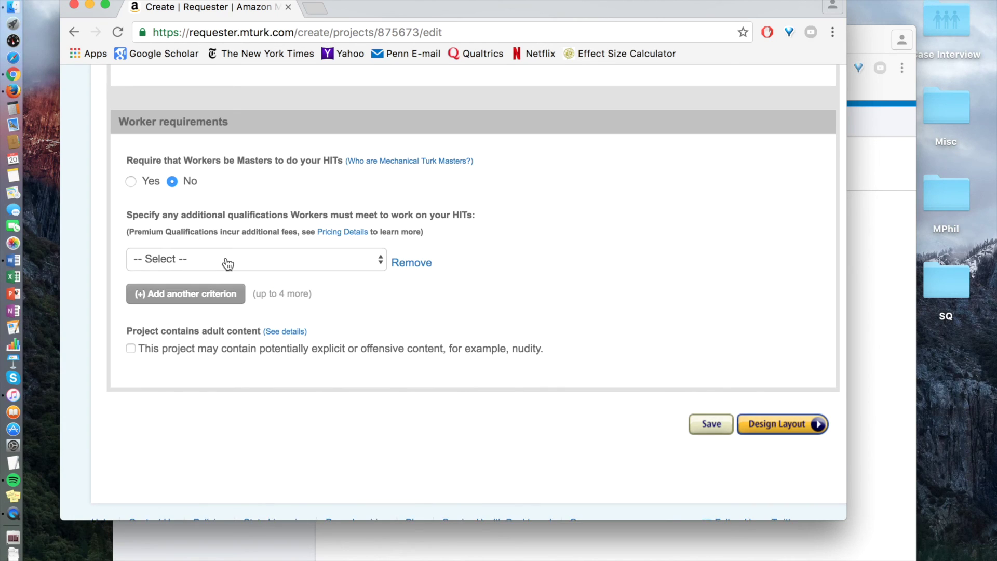
click(261, 268)
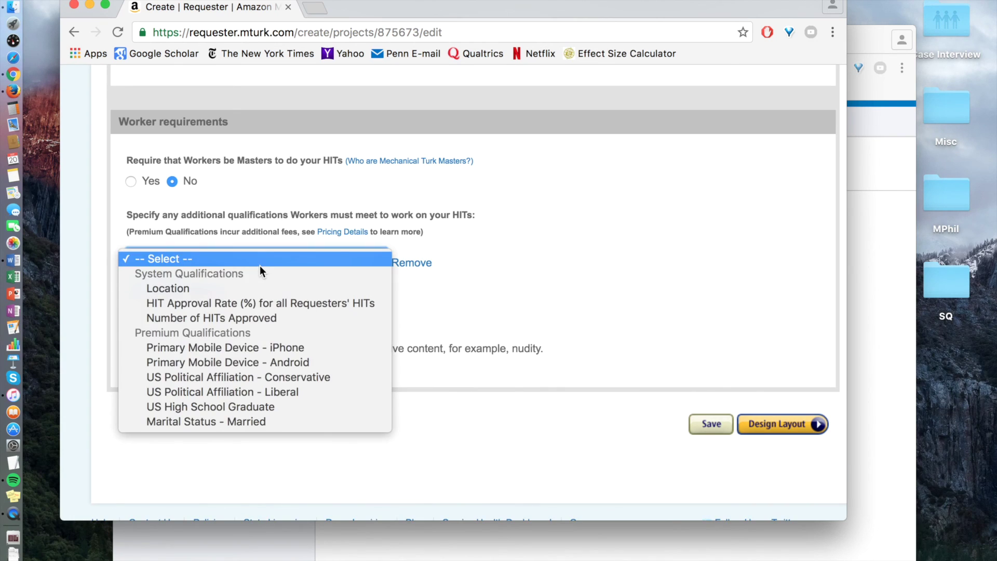
click(262, 303)
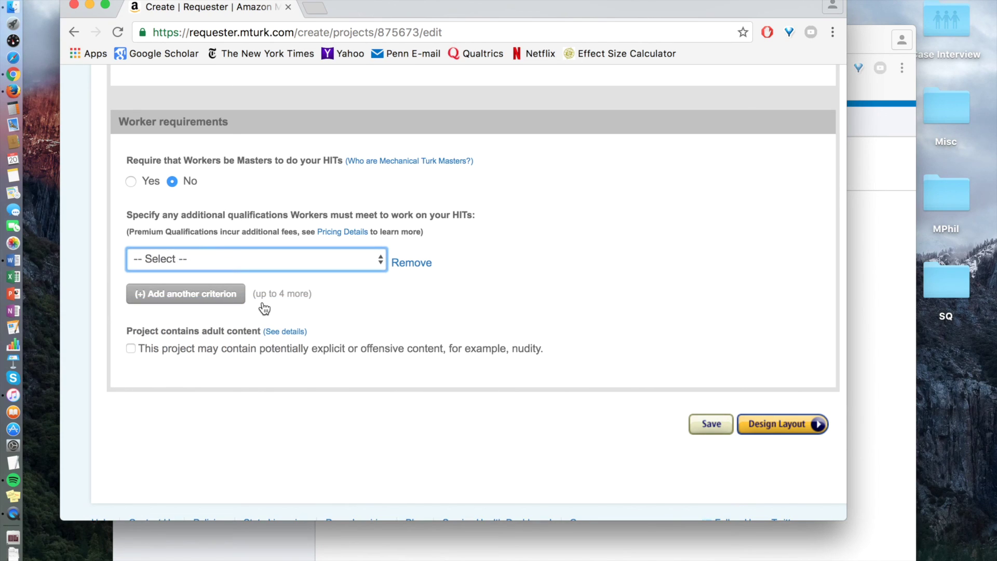
Step: Set the approval rate threshold to greater than 95 and make the HITs Private
click(583, 261)
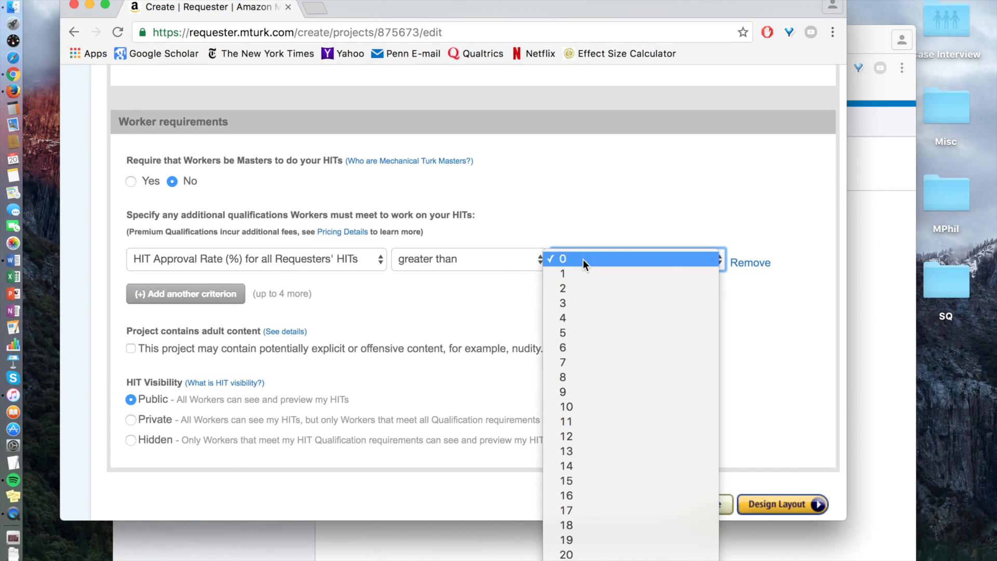
scroll(592, 354, down, 15)
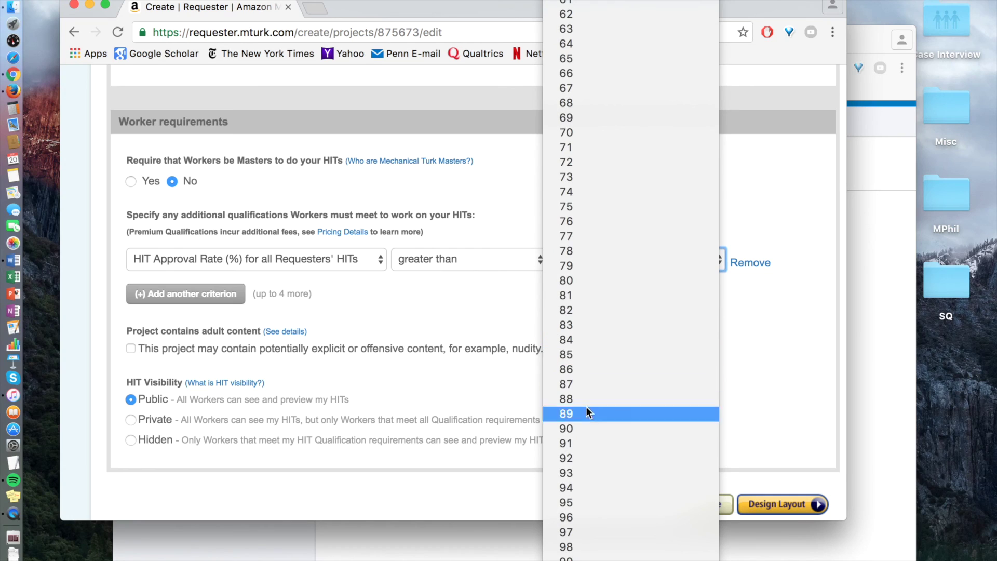
click(586, 501)
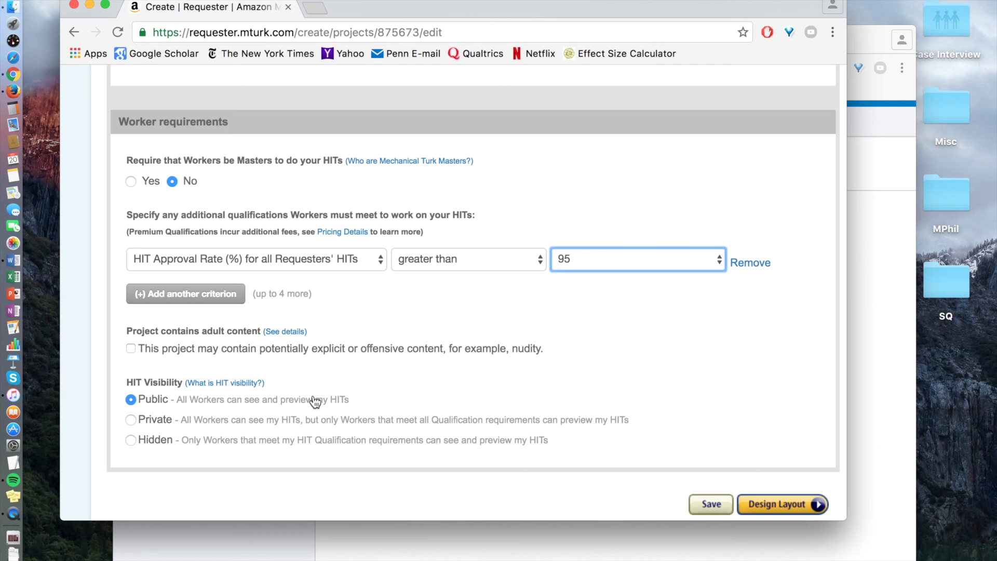
click(164, 421)
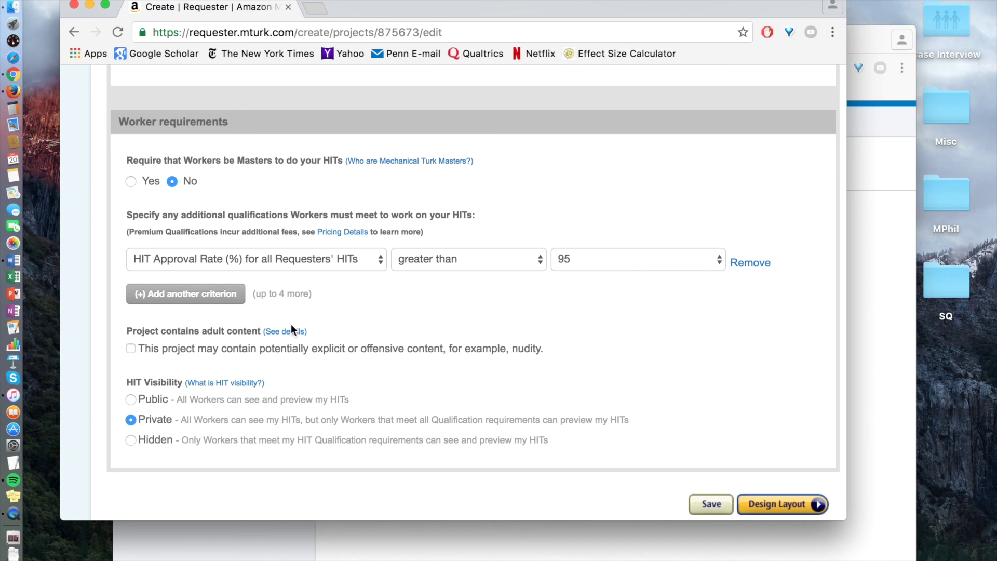
scroll(575, 325, down, 3)
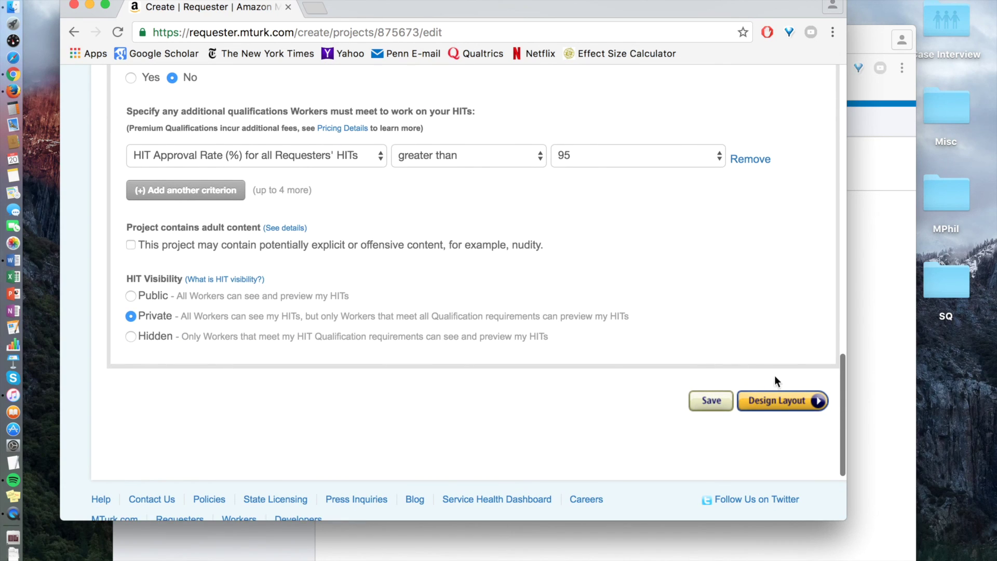
Step: Move to Design Layout and delete the example survey link from the instructions
click(782, 399)
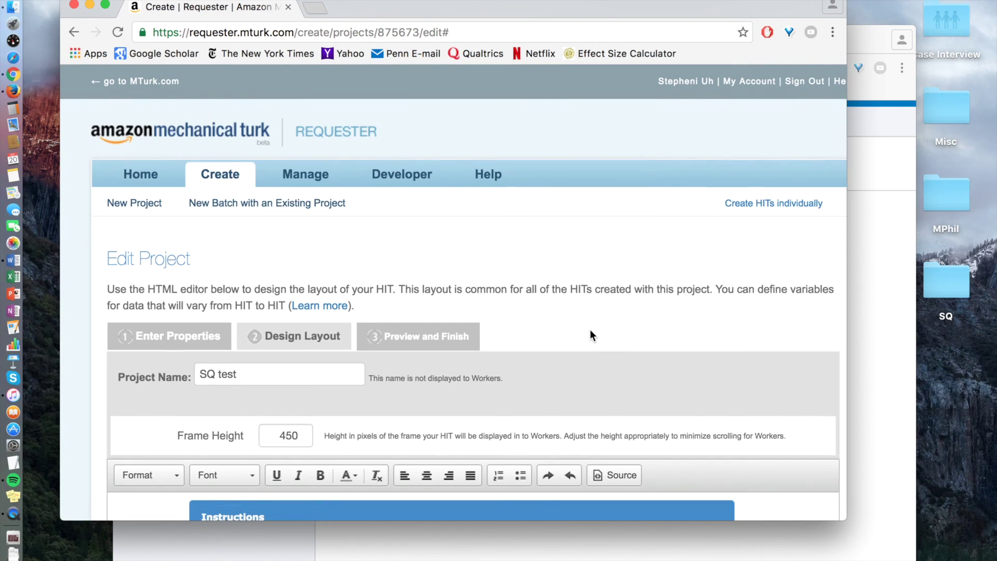
scroll(590, 335, down, 6)
scroll(438, 380, down, 2)
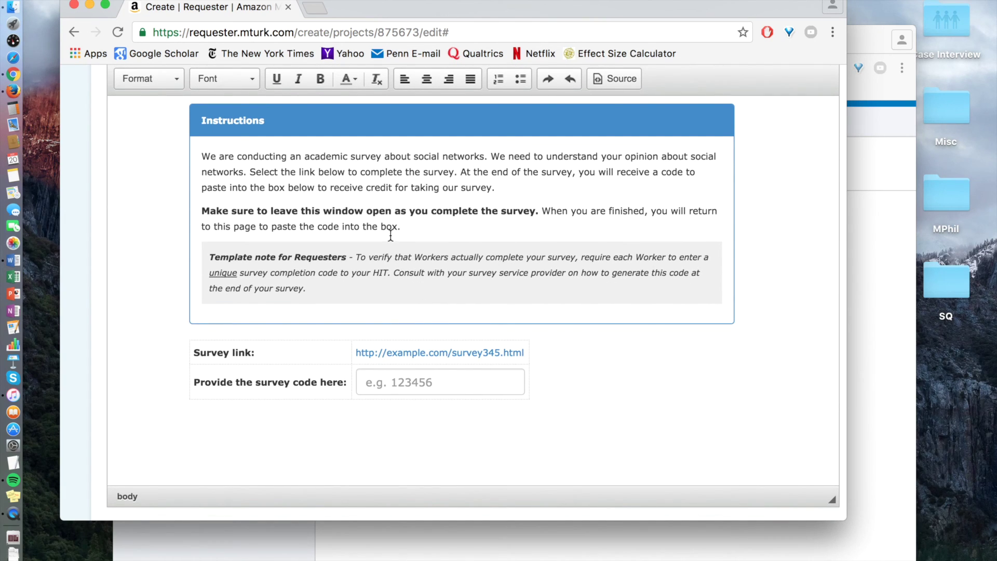
click(393, 204)
click(496, 190)
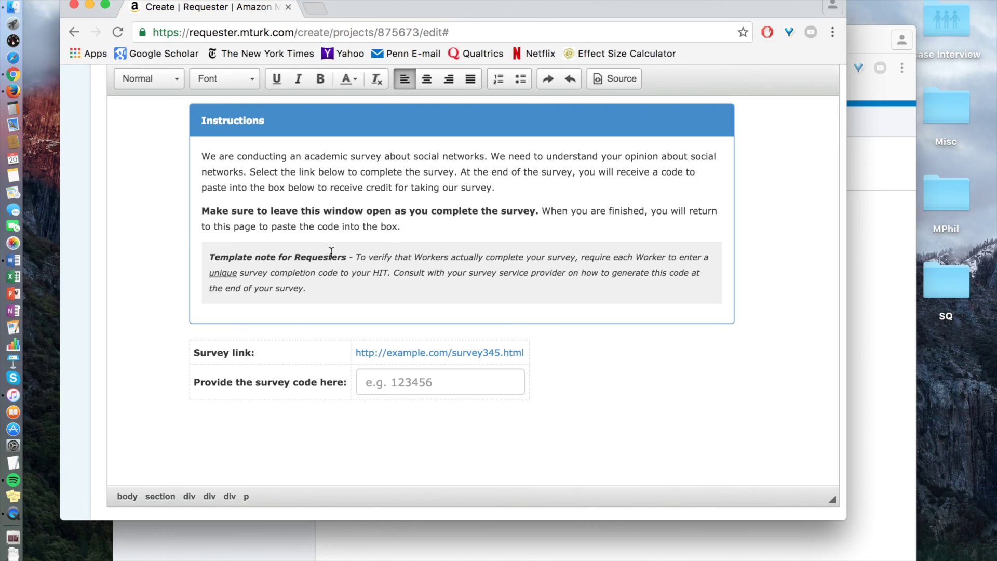
drag(356, 350, 517, 355)
key(BackSpace)
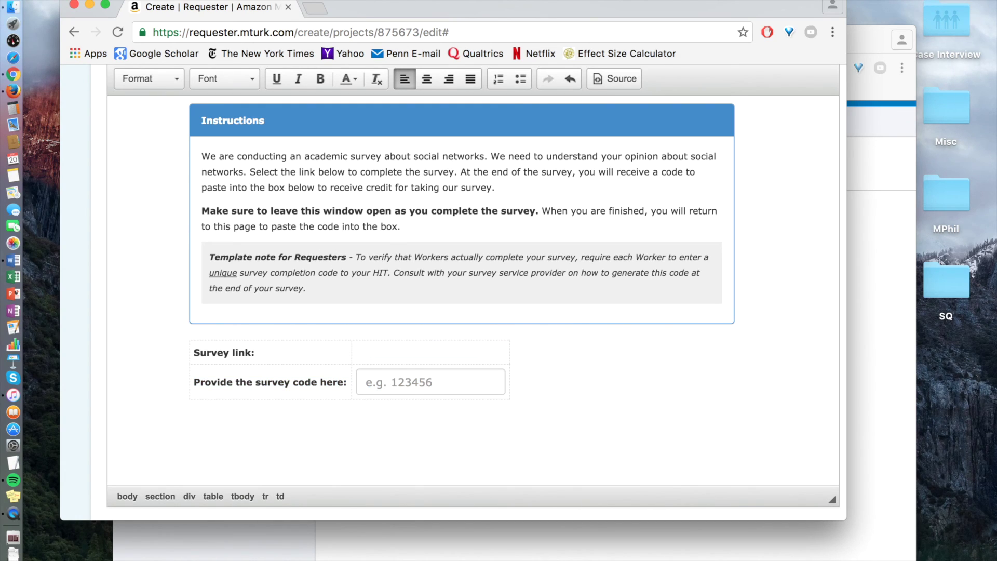
Step: Copy the Qualtrics anonymous survey link and paste it into the Survey link cell
click(878, 239)
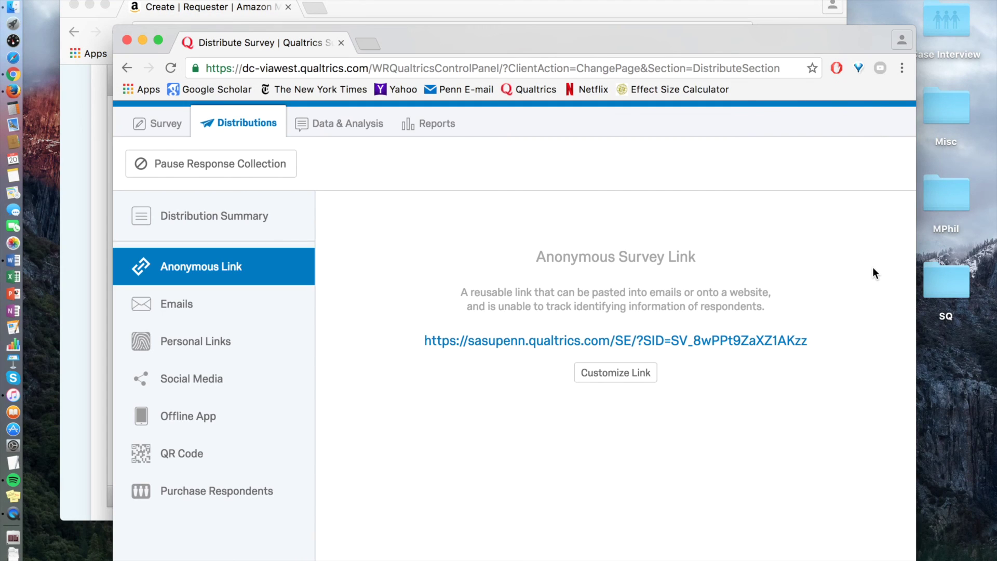
triple_click(818, 344)
key(super+c)
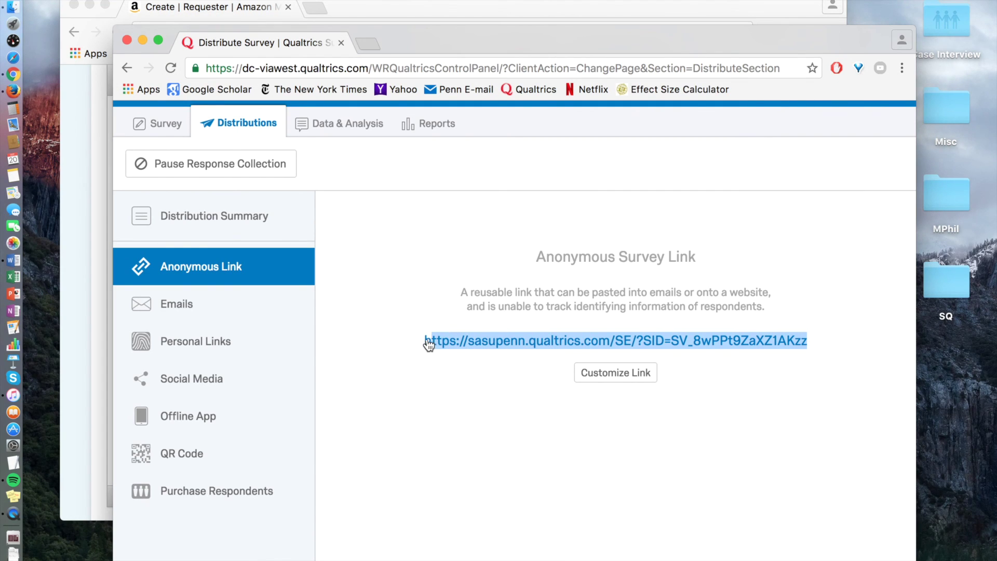
click(375, 8)
click(441, 340)
key(super+v)
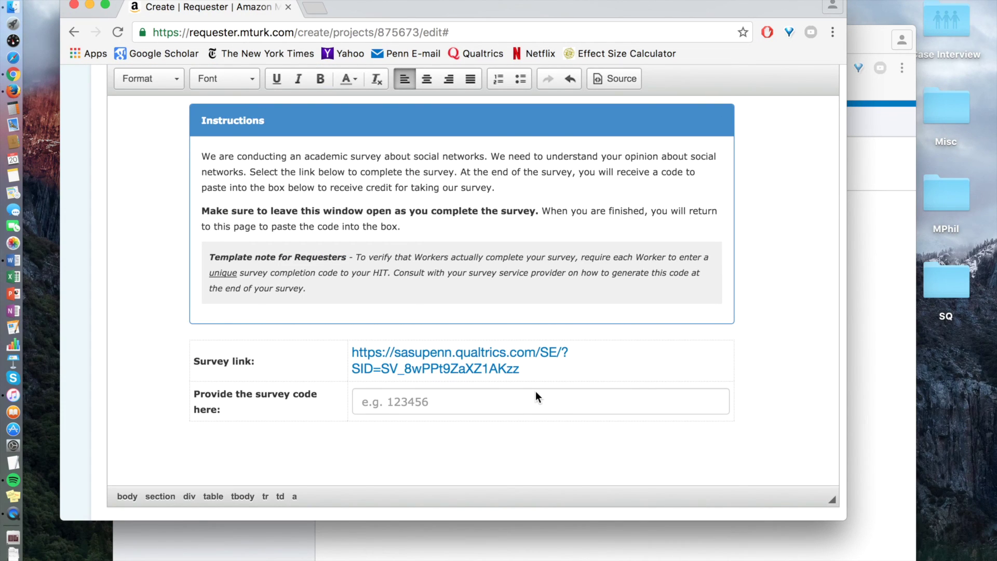
click(403, 225)
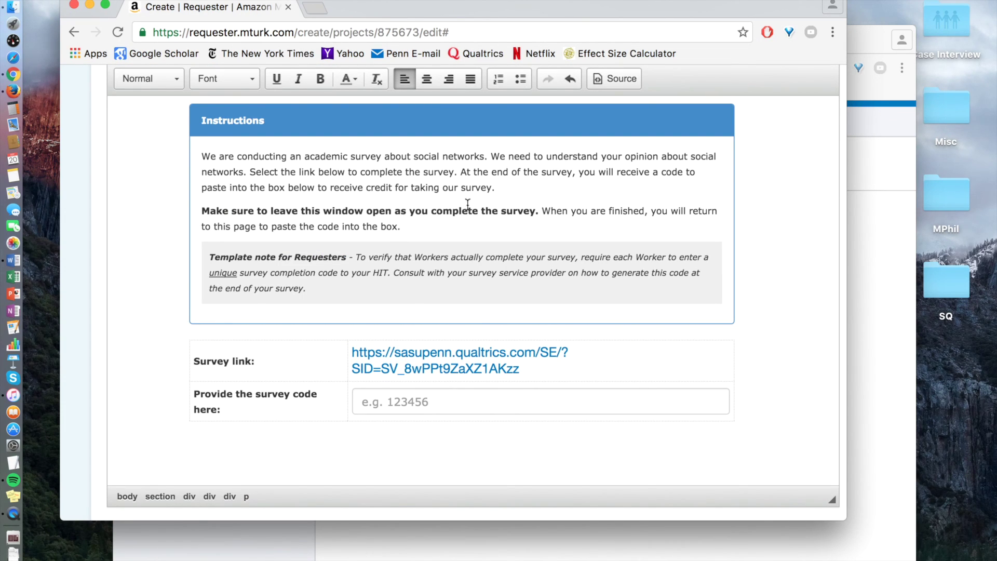
click(504, 195)
click(499, 189)
text(Thank you!)
key(BackSpace)
key(BackSpace)
key(BackSpace)
key(BackSpace)
key(BackSpace)
key(BackSpace)
key(BackSpace)
key(BackSpace)
key(BackSpace)
key(BackSpace)
key(BackSpace)
click(428, 400)
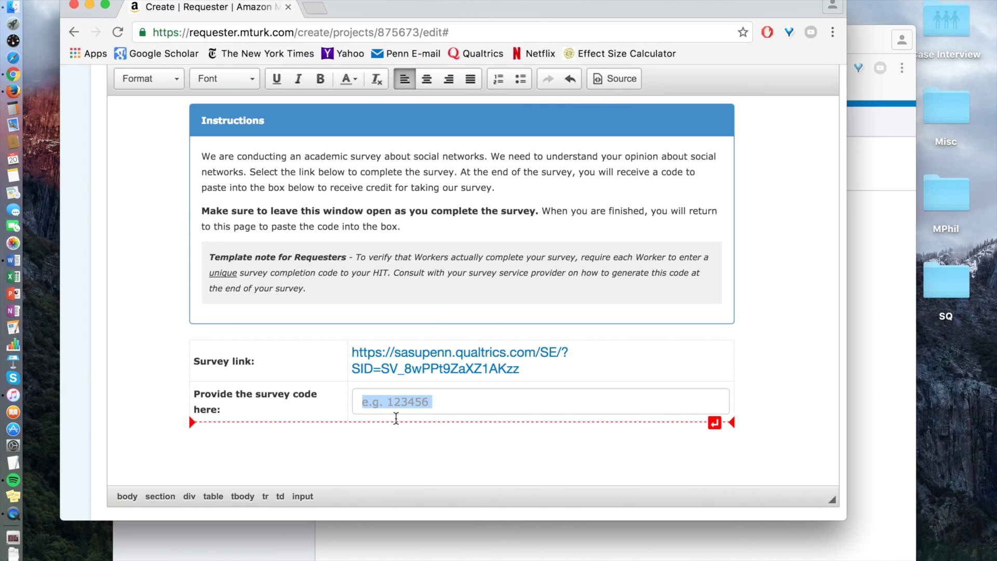
scroll(787, 372, down, 3)
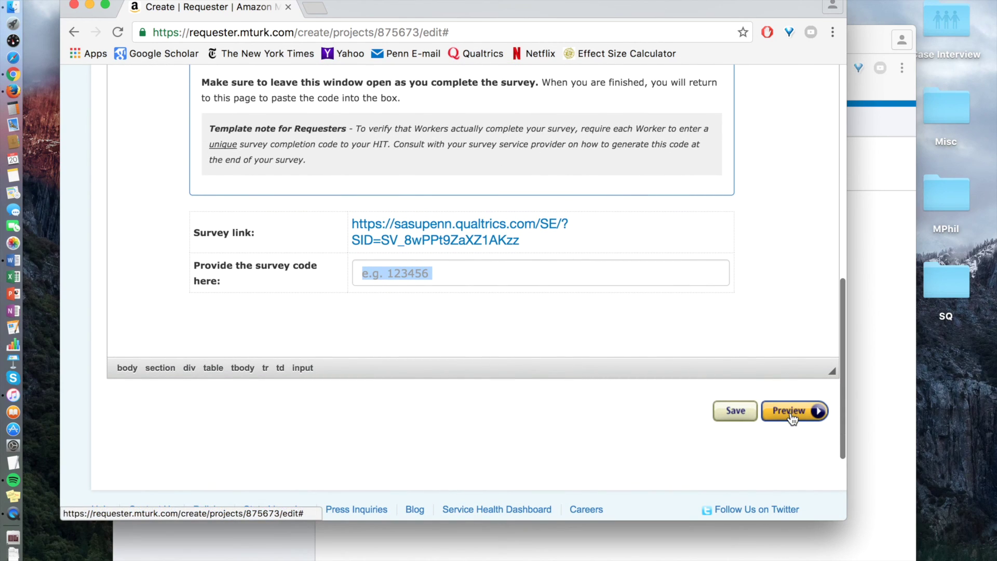
Step: Save the SQ test project and scroll through its Preview and Finish HIT preview
click(790, 414)
scroll(625, 350, down, 7)
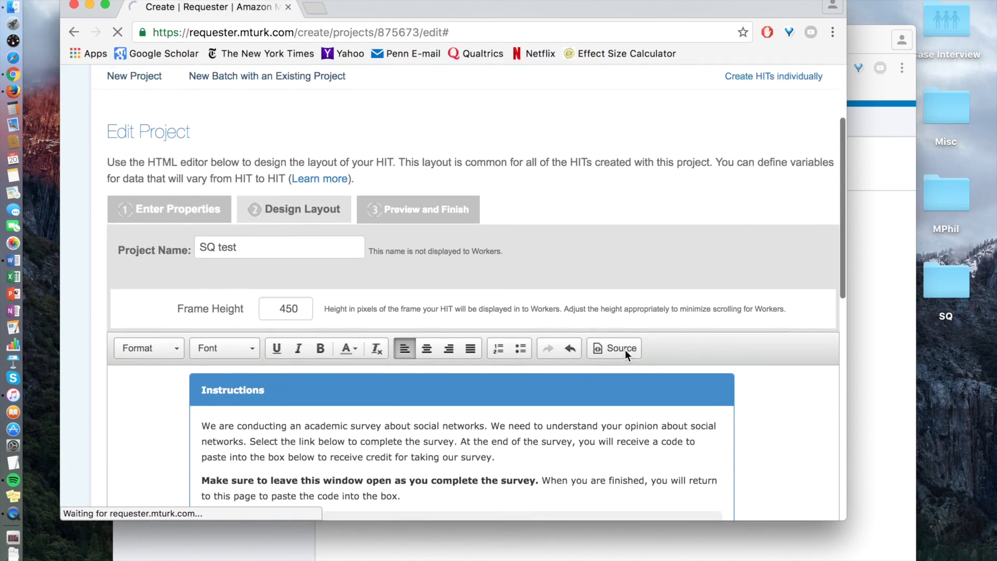
scroll(625, 350, down, 3)
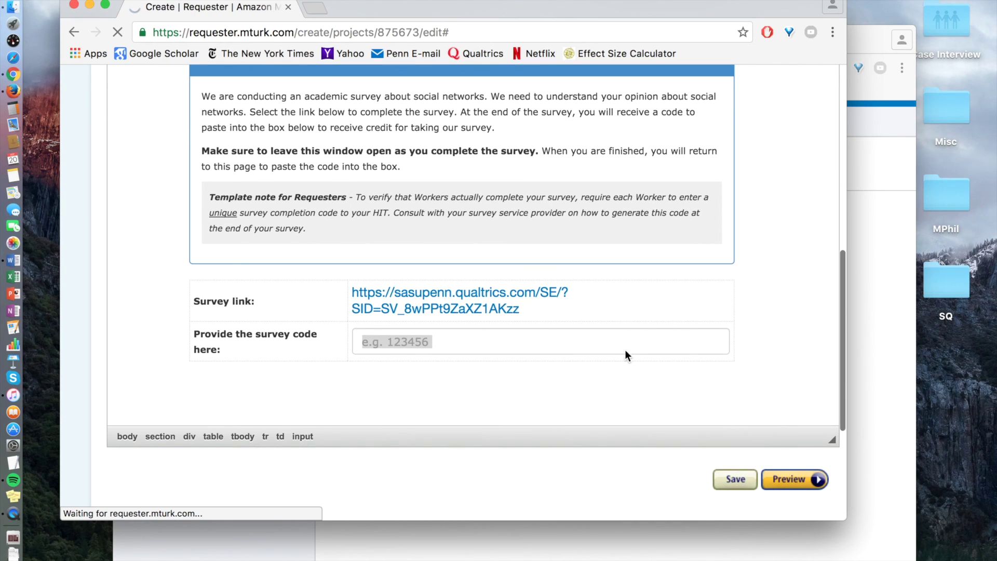
scroll(629, 405, up, 9)
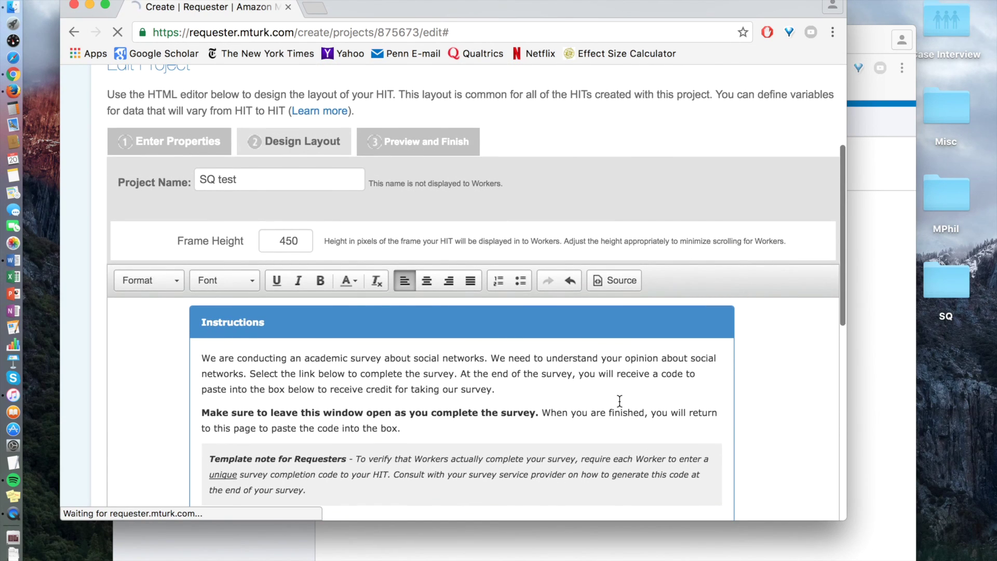
scroll(619, 400, up, 1)
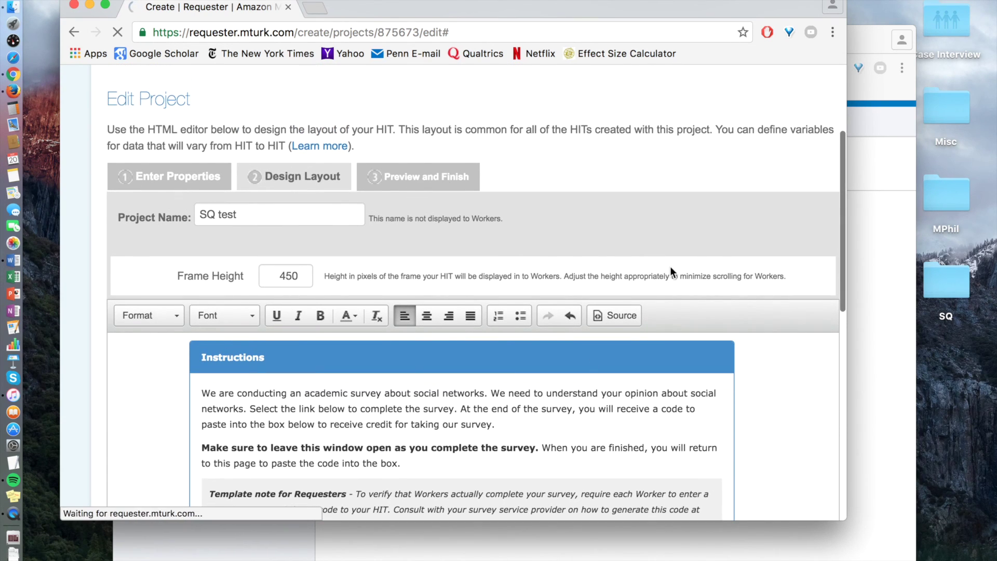
scroll(670, 271, down, 10)
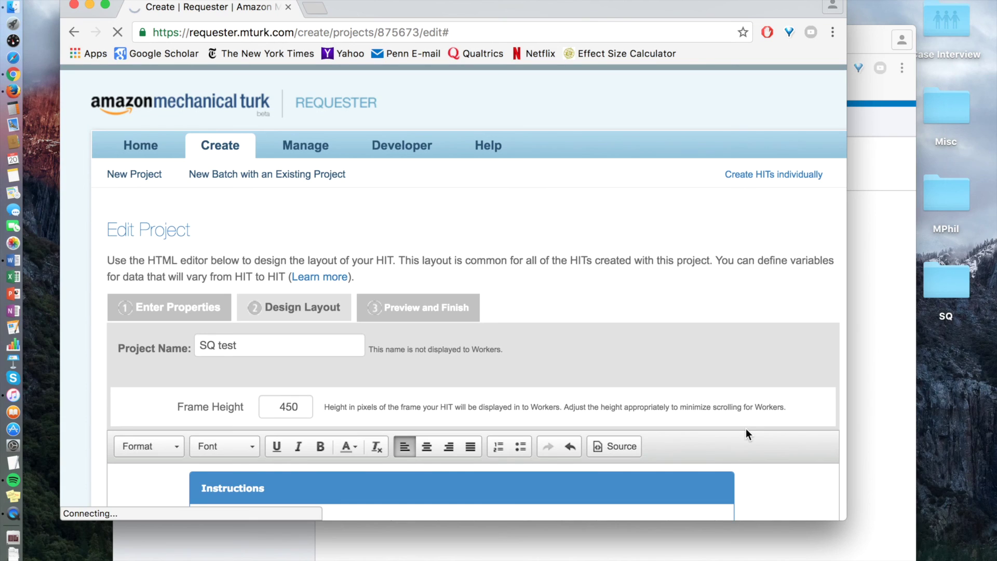
scroll(387, 256, down, 5)
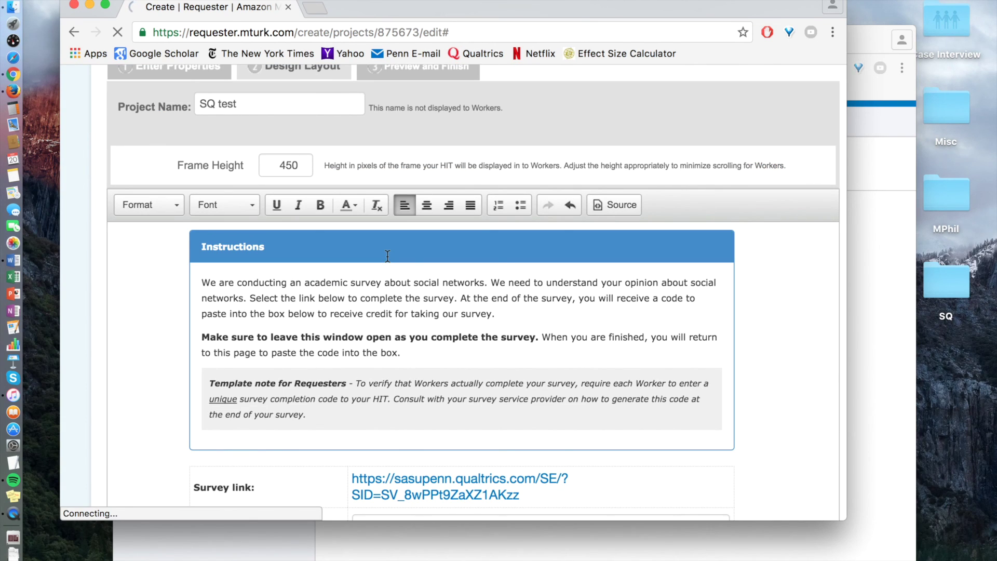
scroll(387, 255, down, 3)
scroll(696, 369, down, 2)
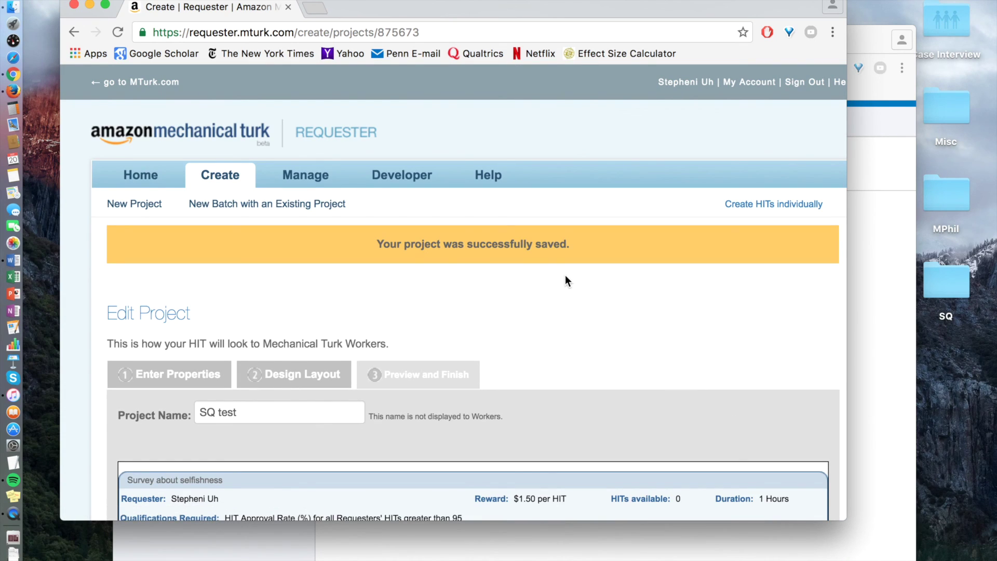
scroll(425, 293, down, 3)
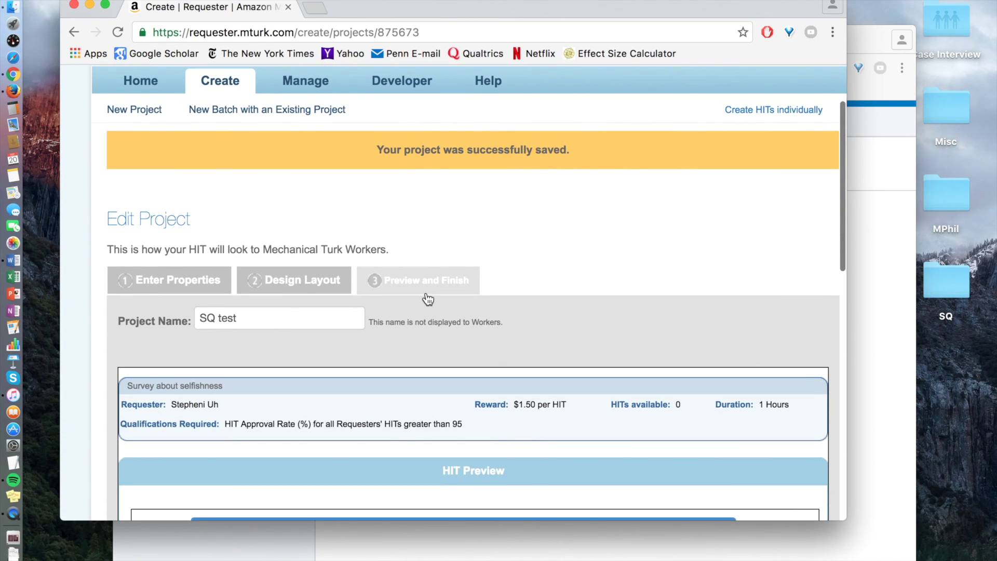
scroll(423, 297, up, 1)
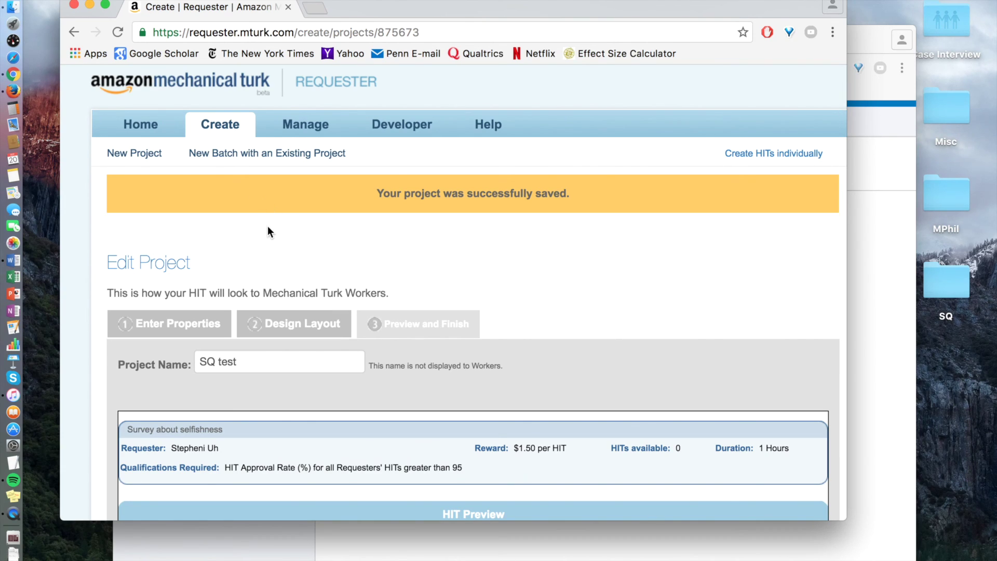
Step: Publish a new SQ test batch and check its $1.50 HIT preview before checkout
click(265, 156)
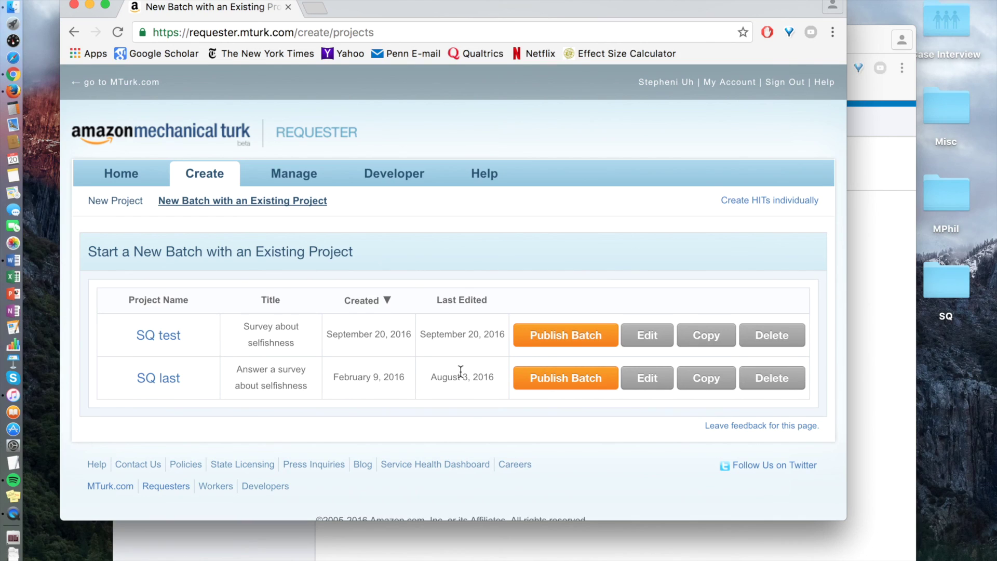
click(547, 337)
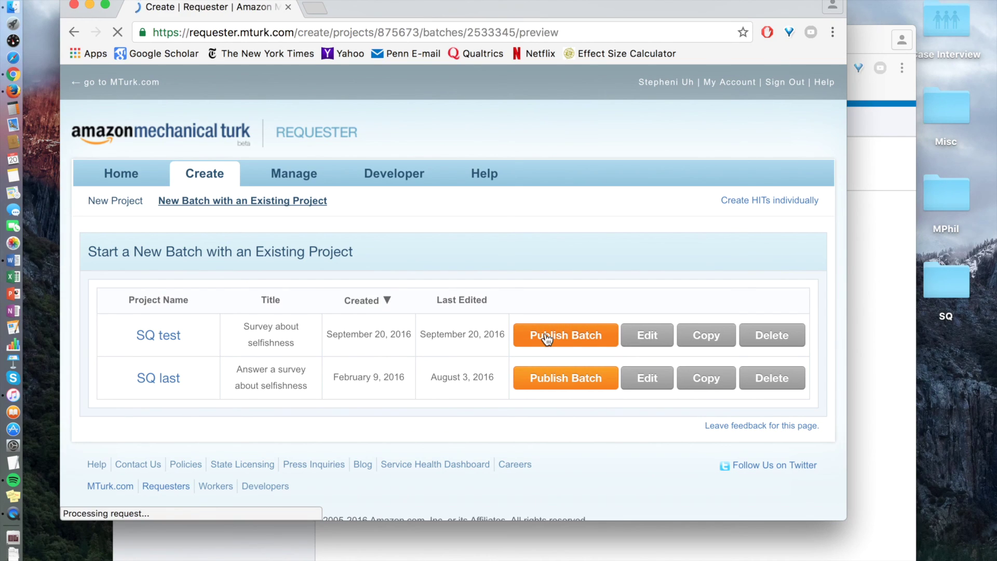
scroll(429, 366, down, 7)
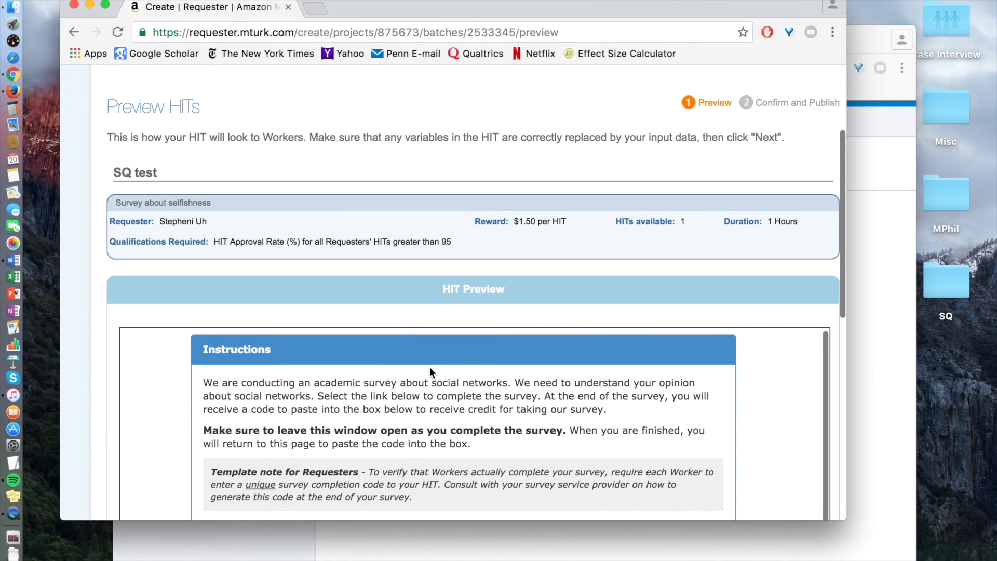
scroll(428, 367, down, 2)
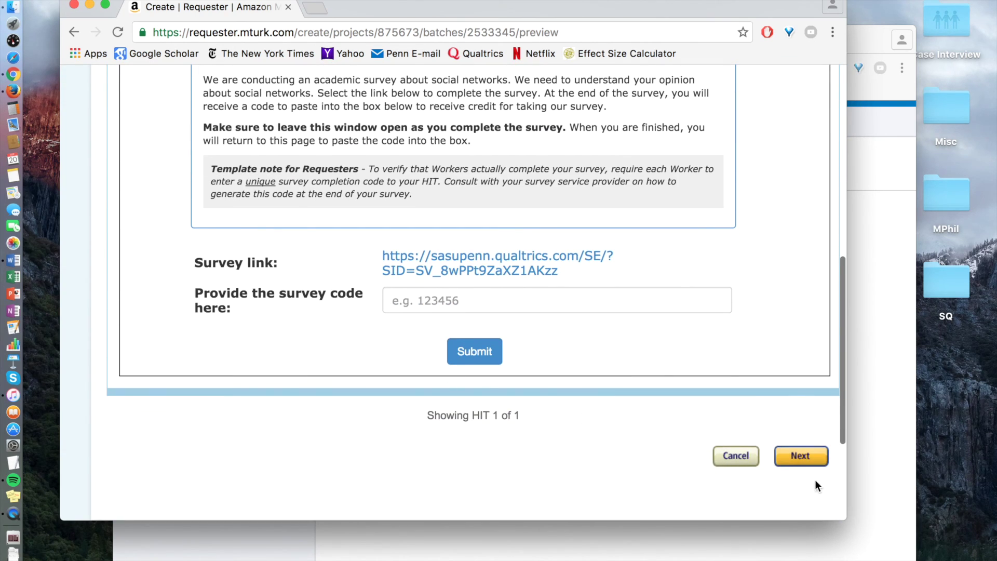
click(813, 457)
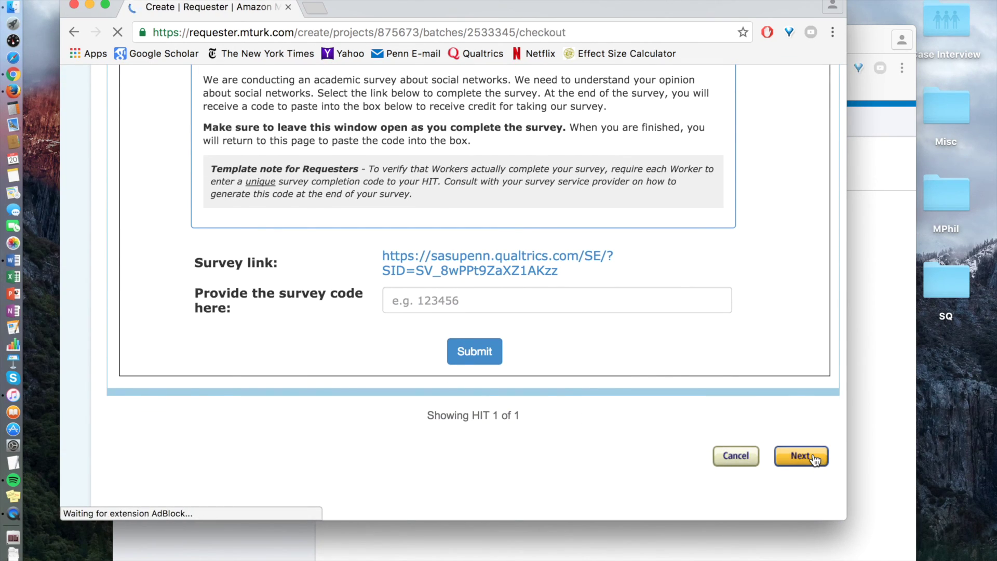
Step: Review the 200 assignments at $1.50 and $420.00 total due, then reload to Manage Batches
scroll(477, 395, down, 8)
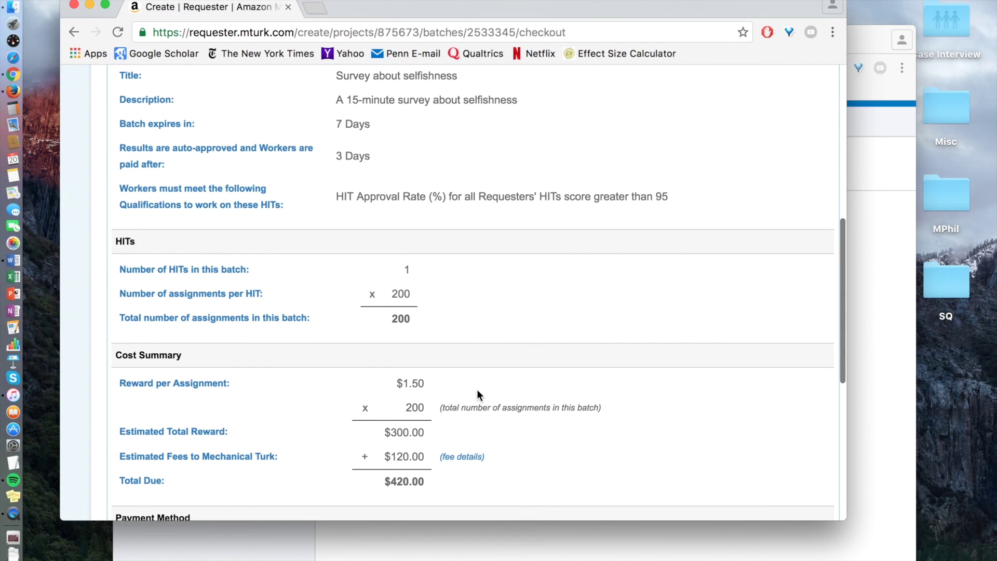
scroll(477, 390, down, 1)
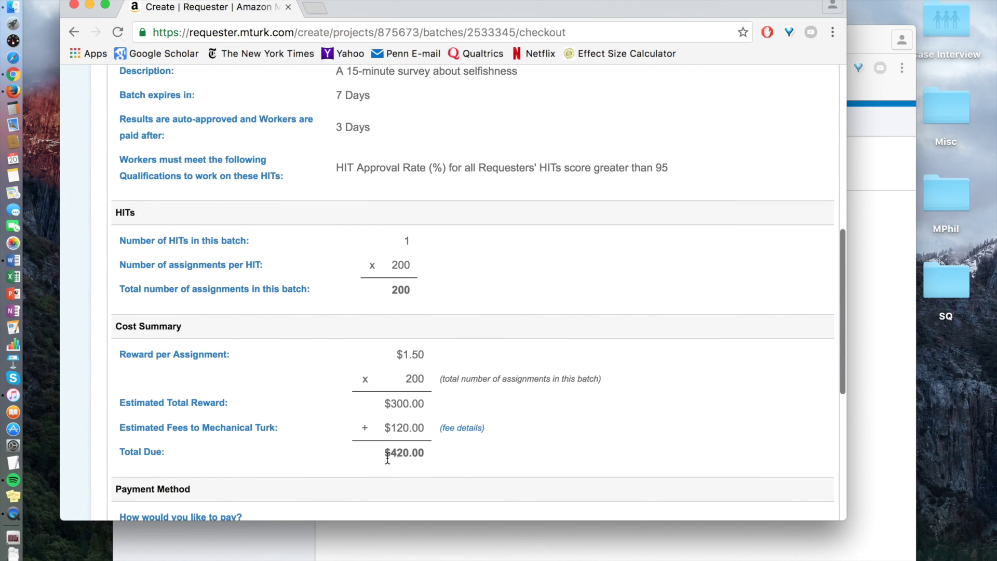
scroll(388, 454, down, 1)
scroll(387, 453, down, 3)
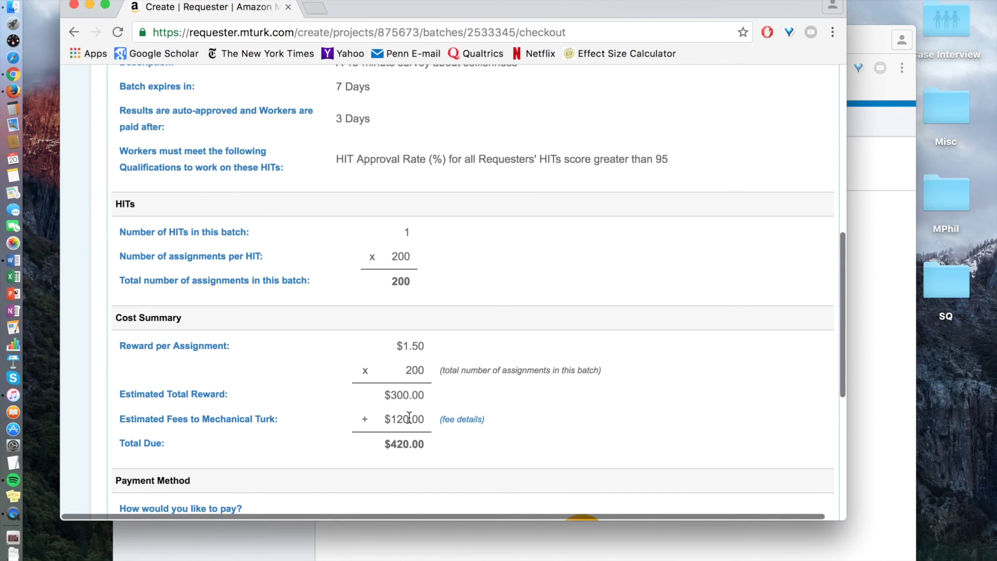
scroll(409, 417, down, 3)
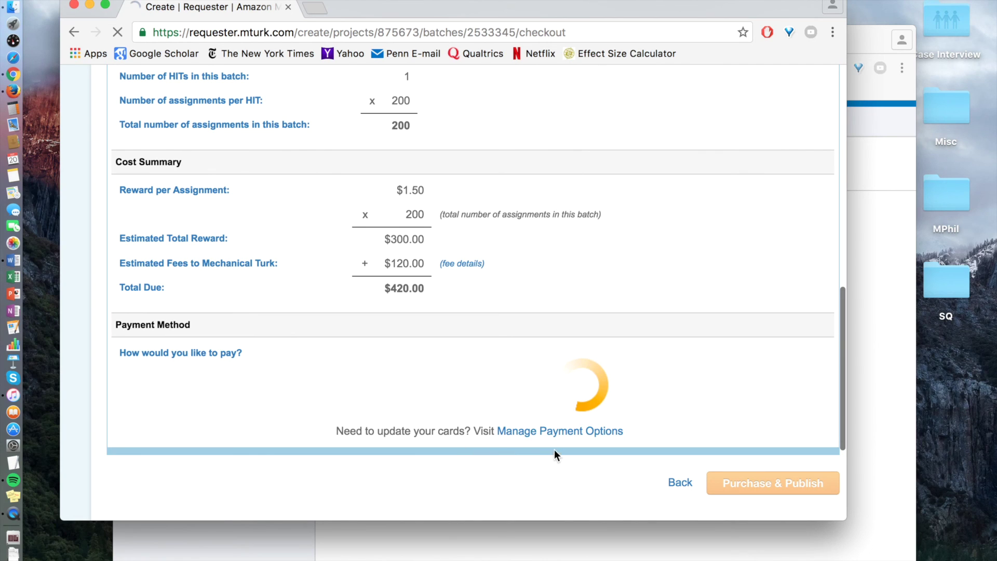
key(super+r)
scroll(317, 303, up, 3)
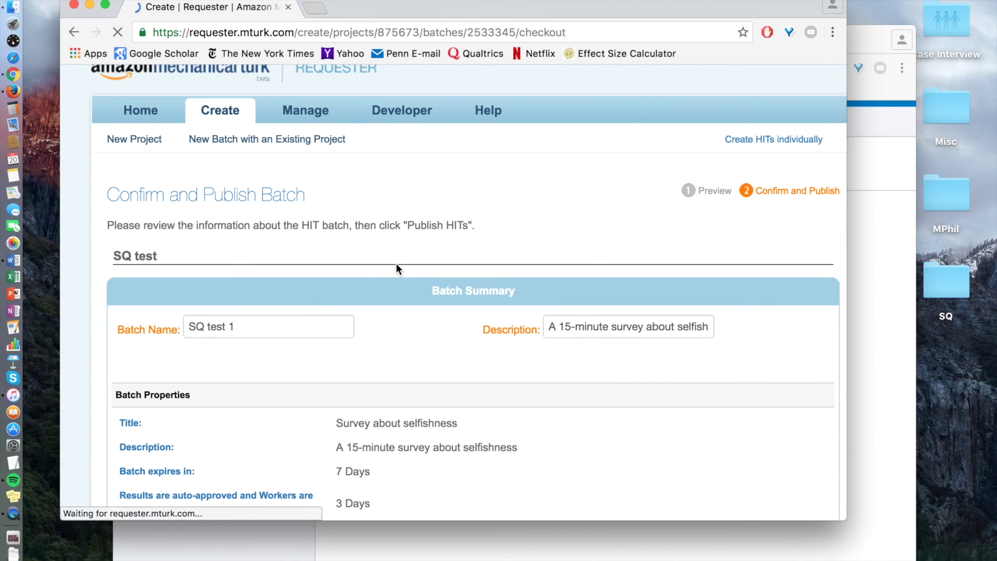
scroll(253, 278, down, 1)
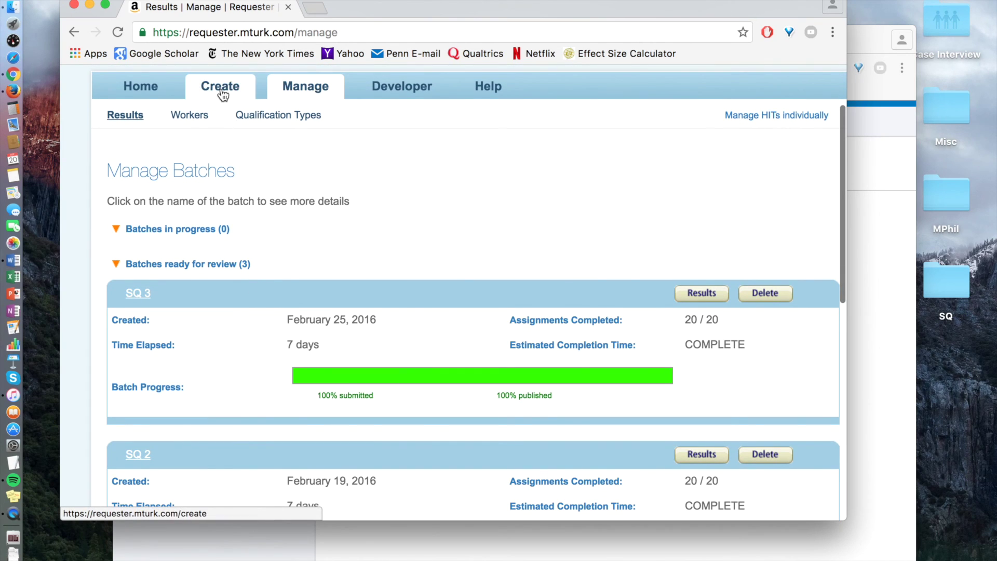
Step: Open SQ last's settings and review its $1.75 reward, 1200 assignments and worker requirements
click(221, 94)
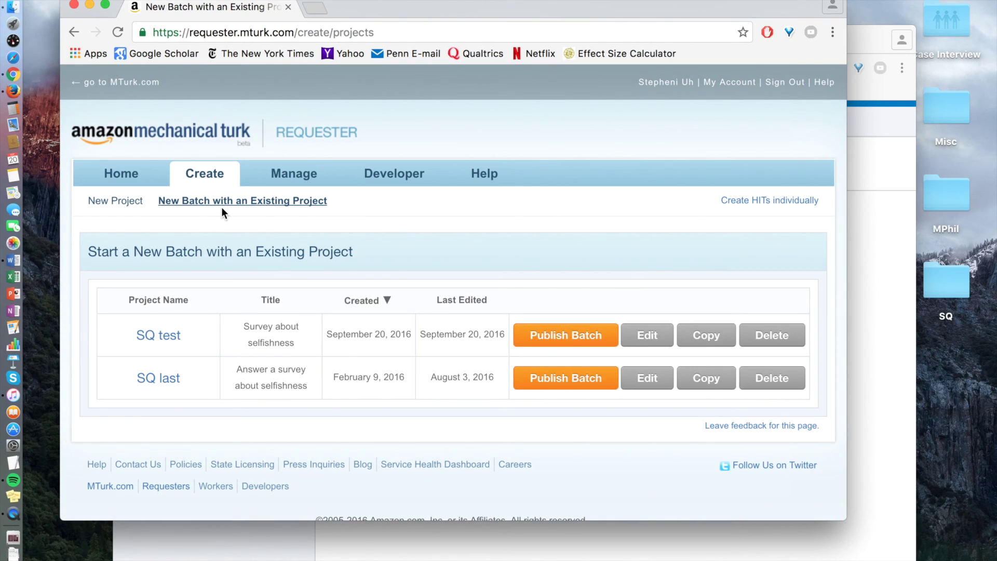
click(646, 379)
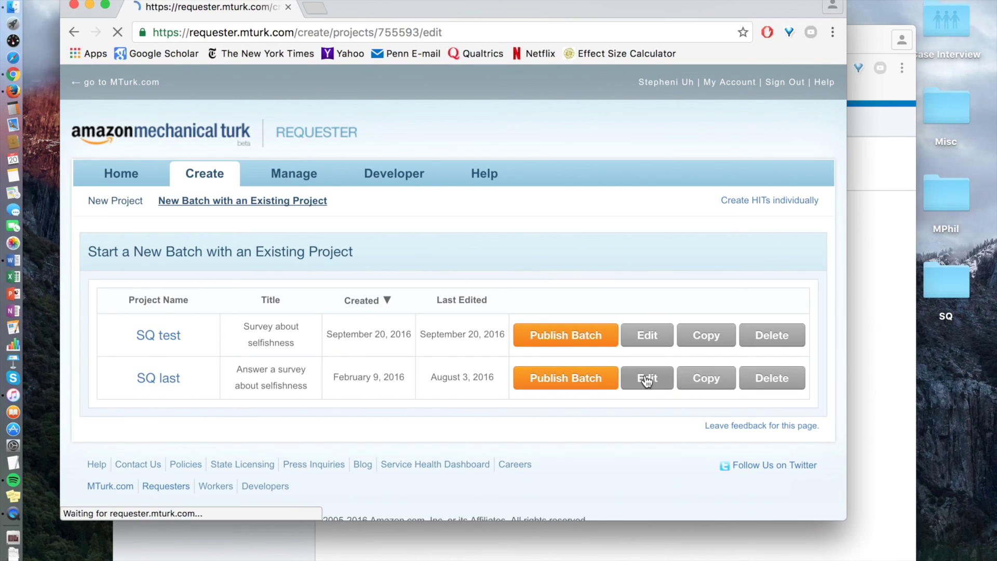
scroll(552, 267, down, 5)
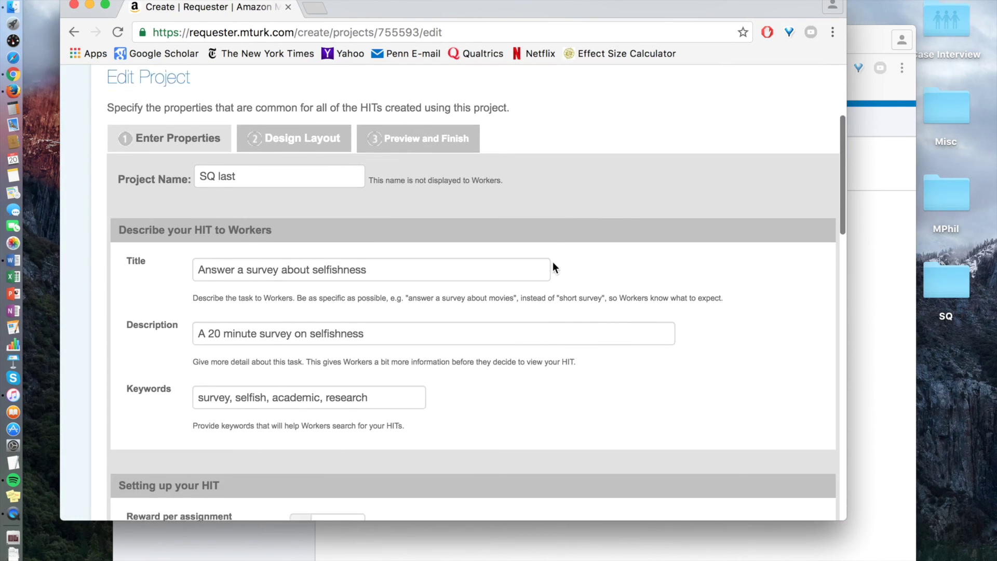
scroll(552, 265, down, 2)
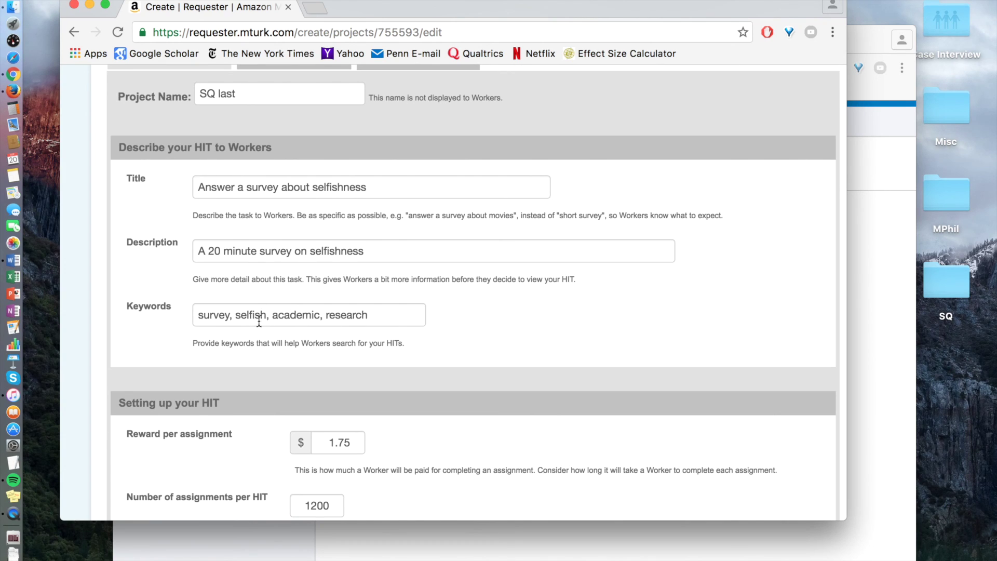
scroll(442, 345, down, 5)
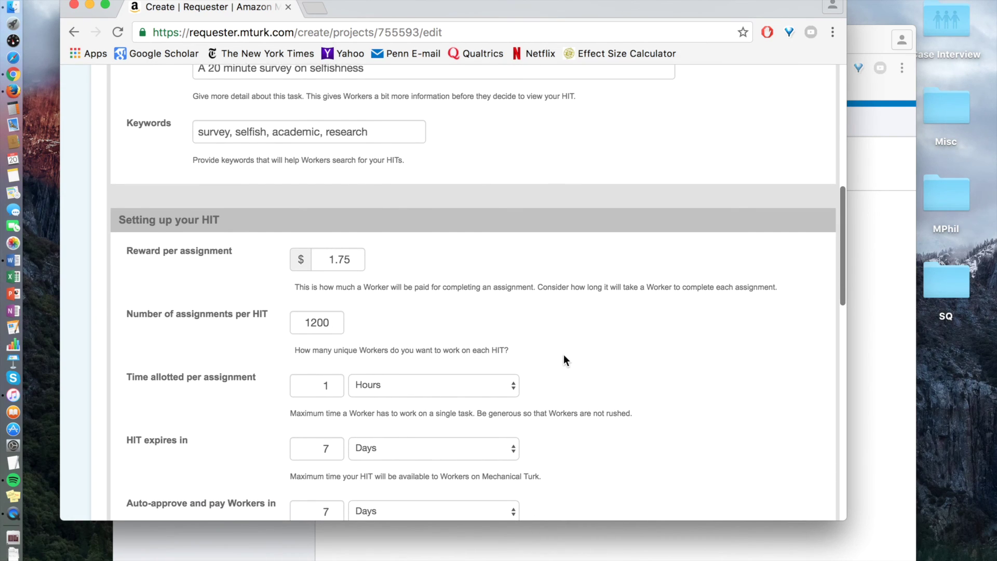
scroll(562, 354, down, 5)
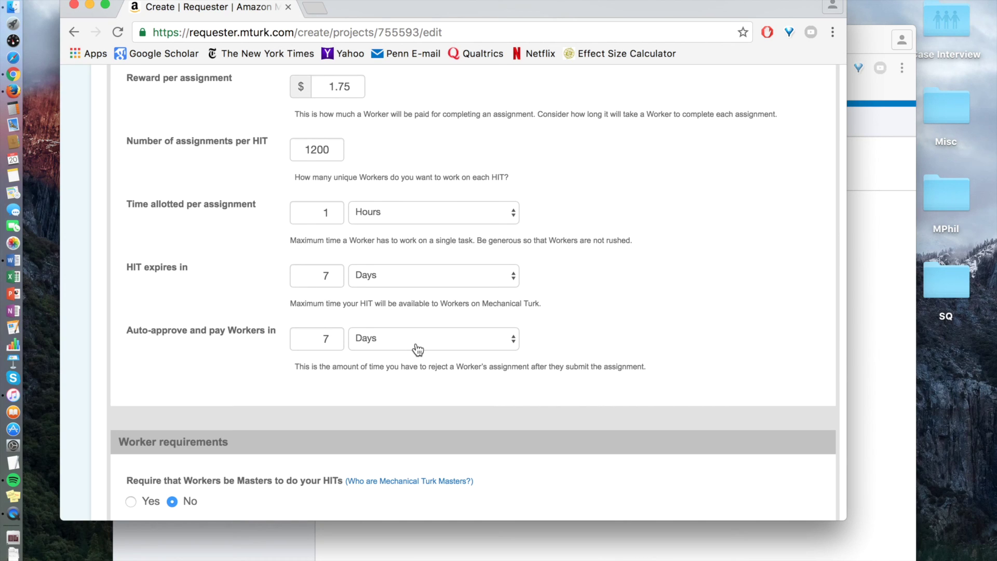
scroll(397, 383, down, 5)
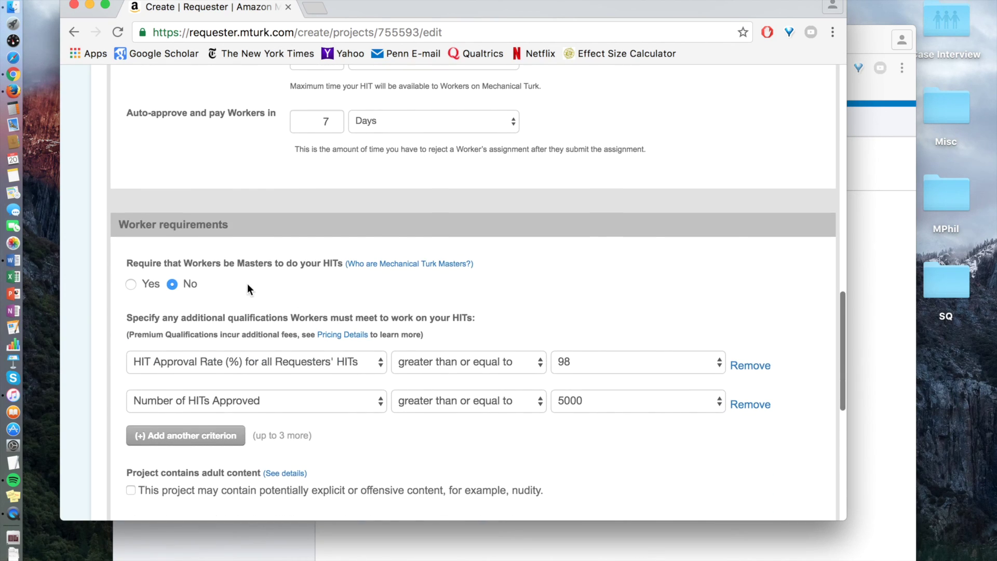
scroll(247, 335, down, 2)
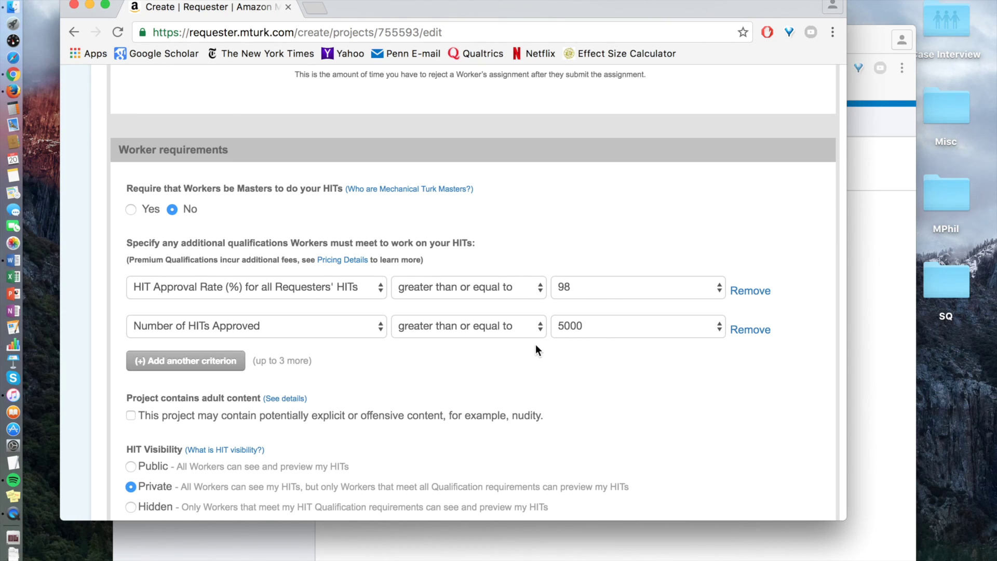
scroll(534, 344, down, 3)
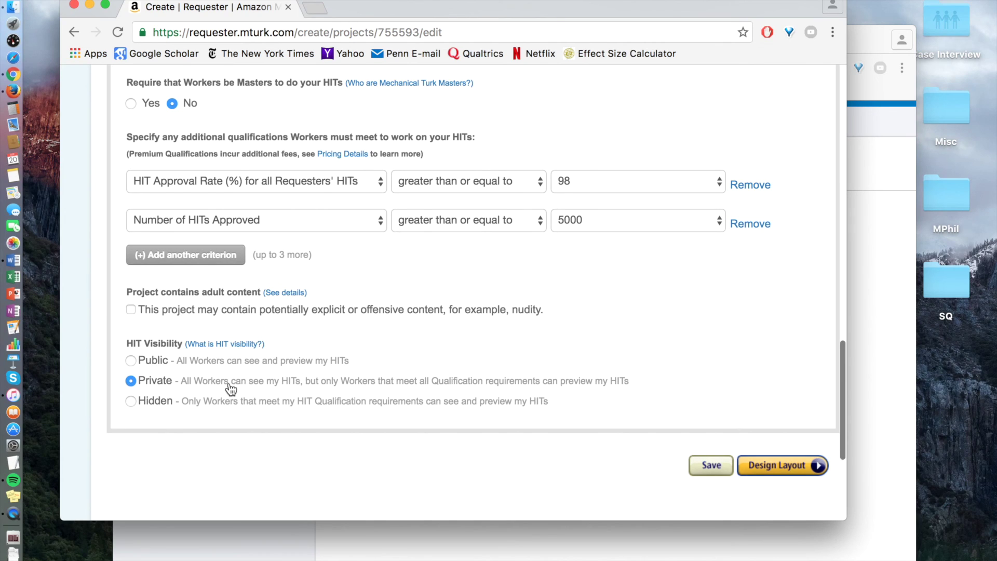
scroll(512, 360, down, 1)
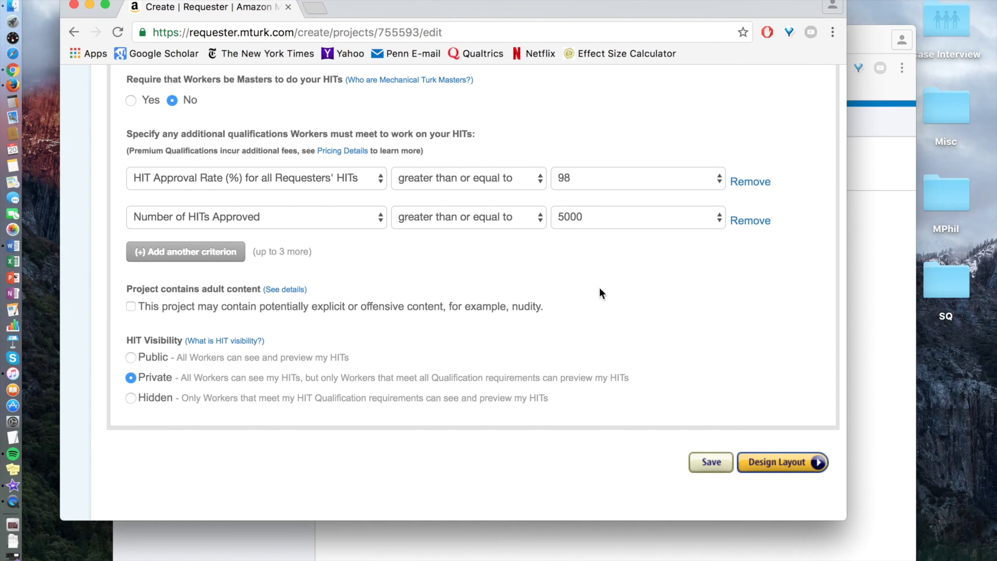
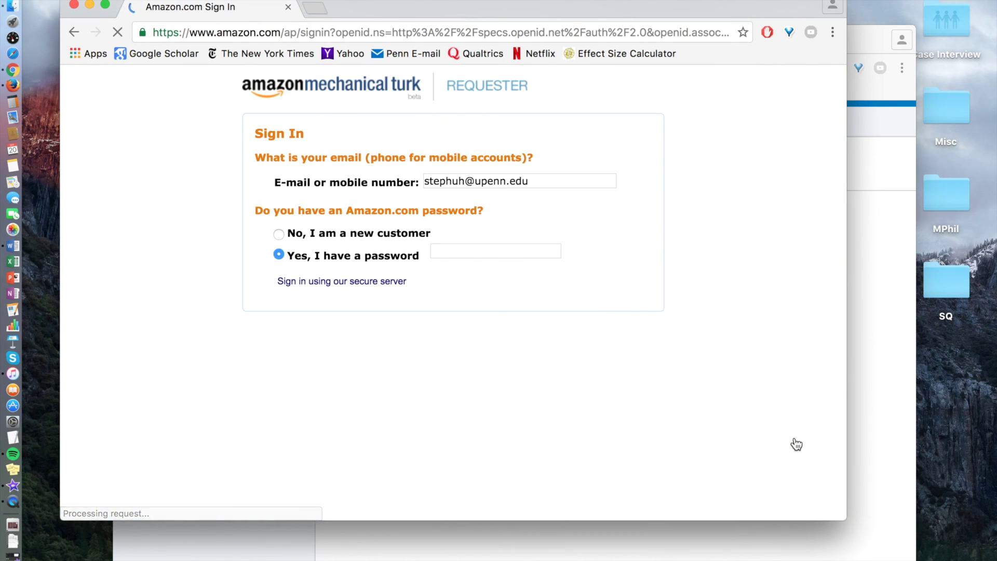
Step: Sign in, review the SQ last 8 Confirm and Publish summary, and open My Account showing a $0.00 balance
text(•••••••••••)
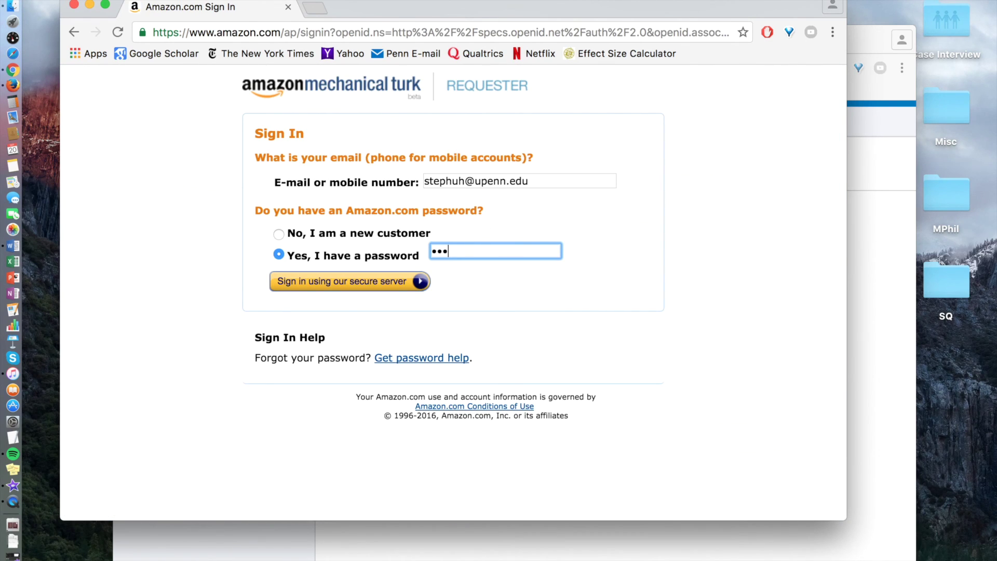
key(Return)
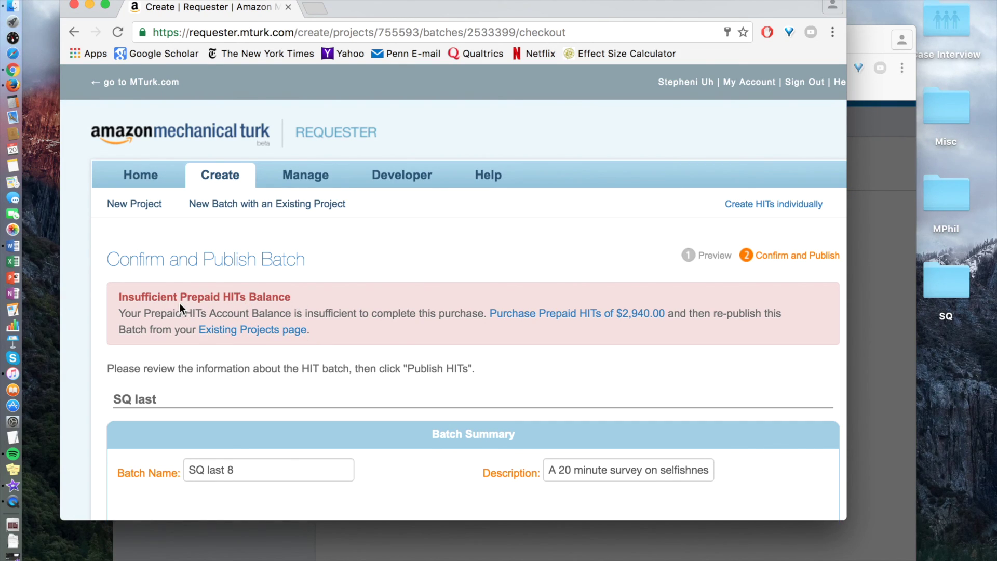
scroll(373, 309, down, 5)
scroll(373, 308, down, 10)
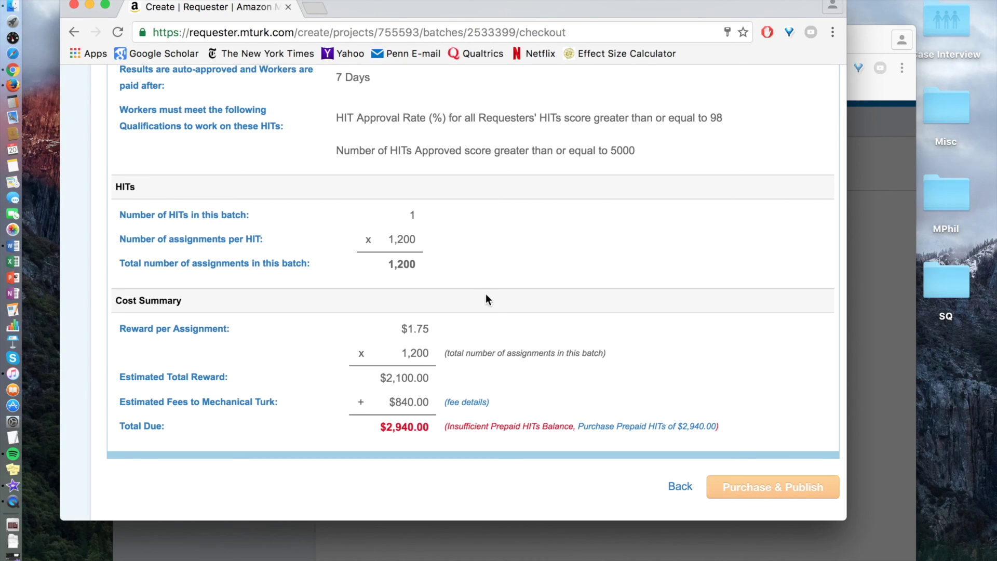
scroll(480, 296, down, 2)
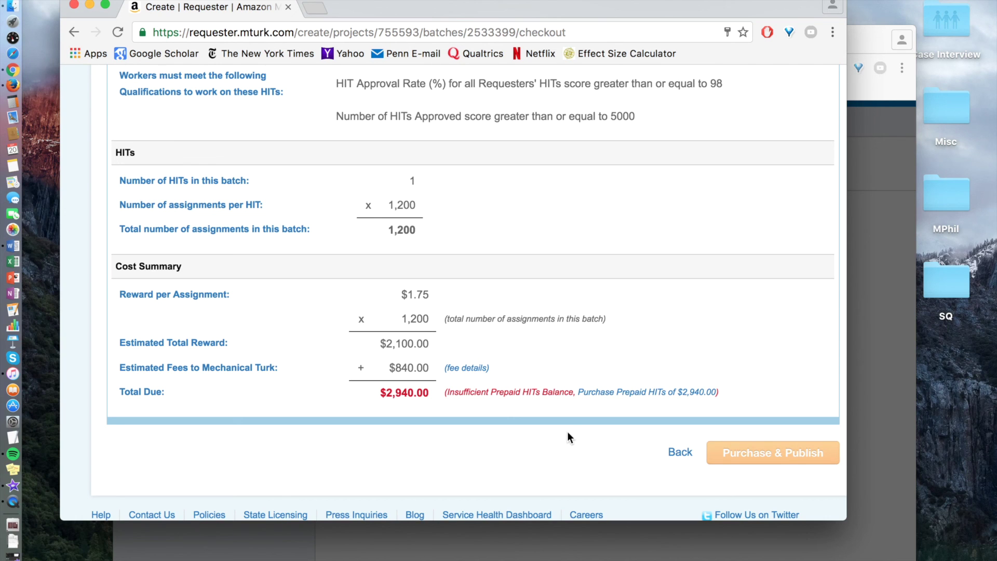
scroll(568, 435, up, 10)
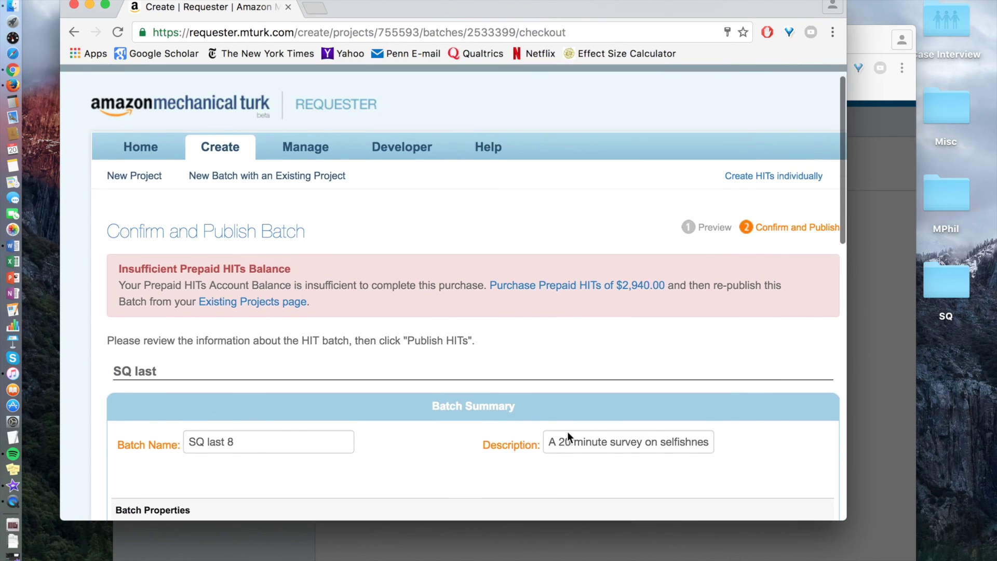
scroll(567, 431, up, 2)
click(741, 92)
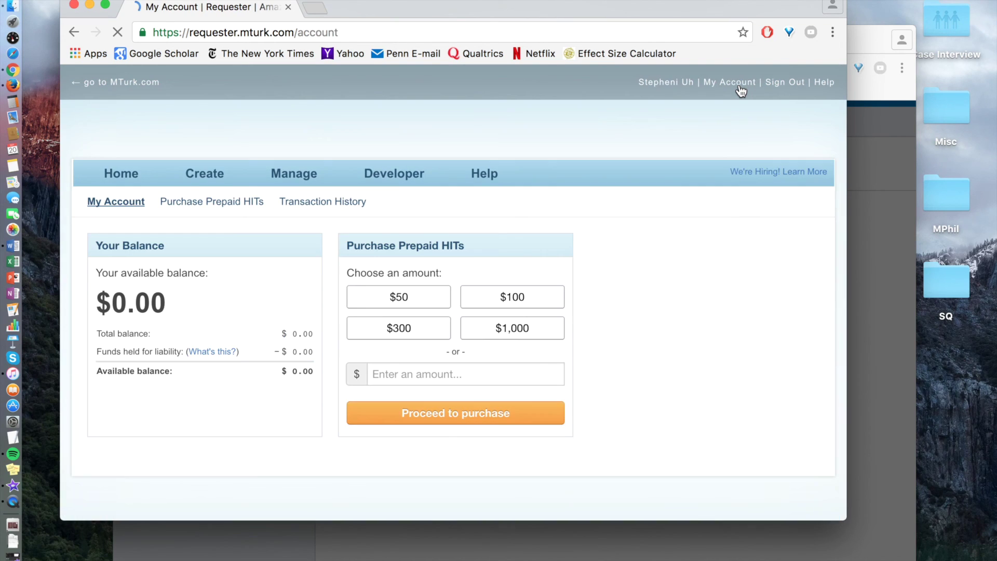
scroll(476, 173, down, 2)
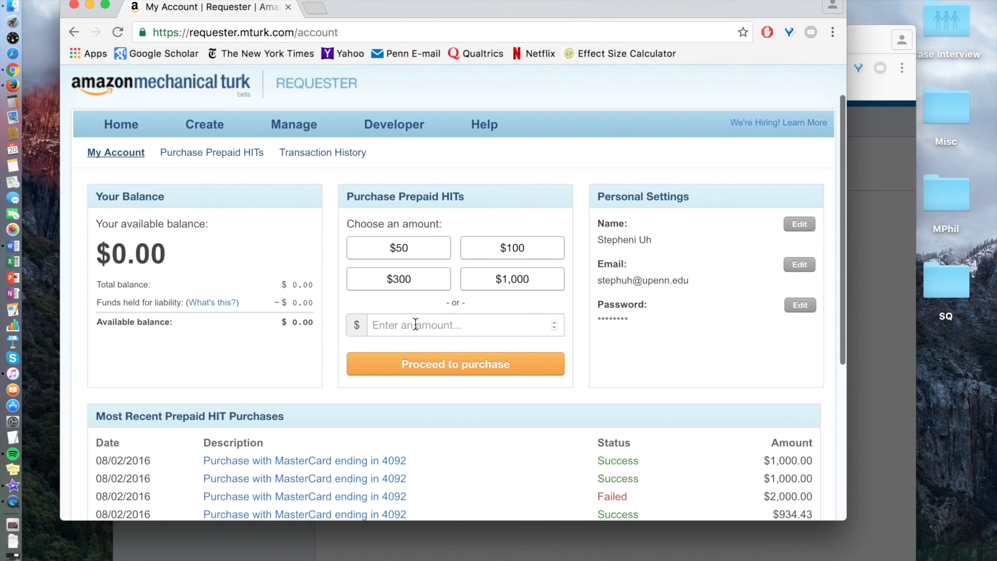
click(400, 325)
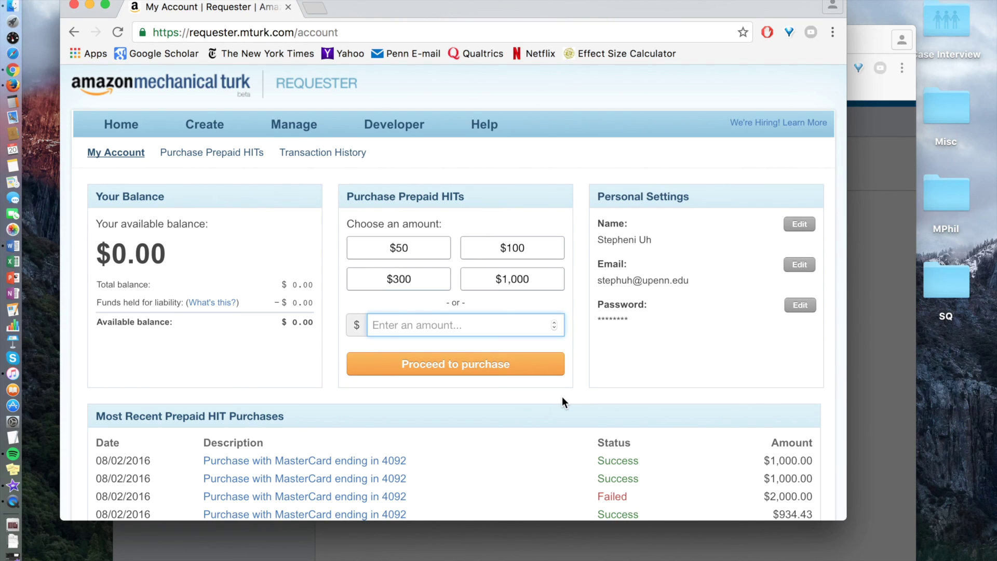
scroll(617, 304, up, 2)
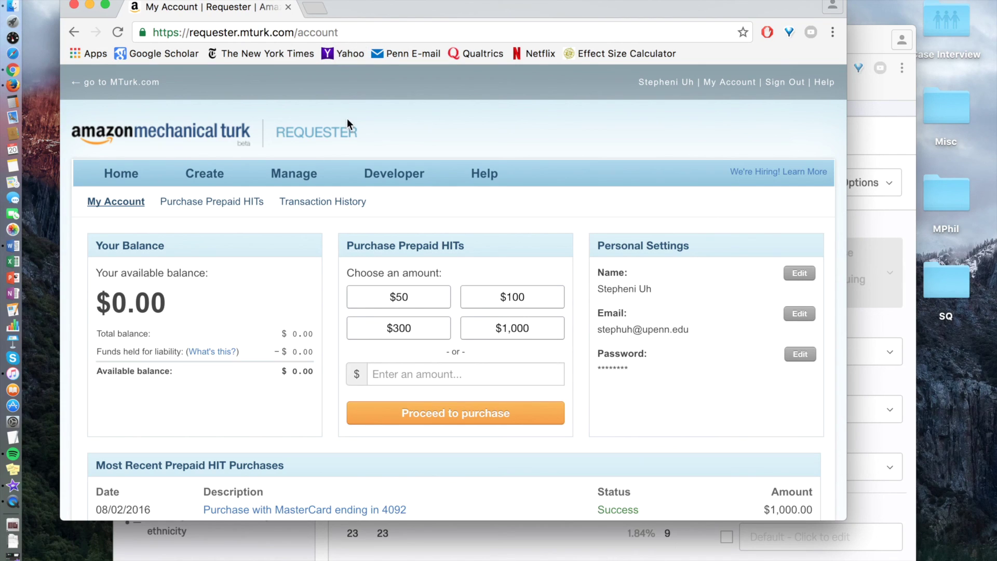
click(278, 177)
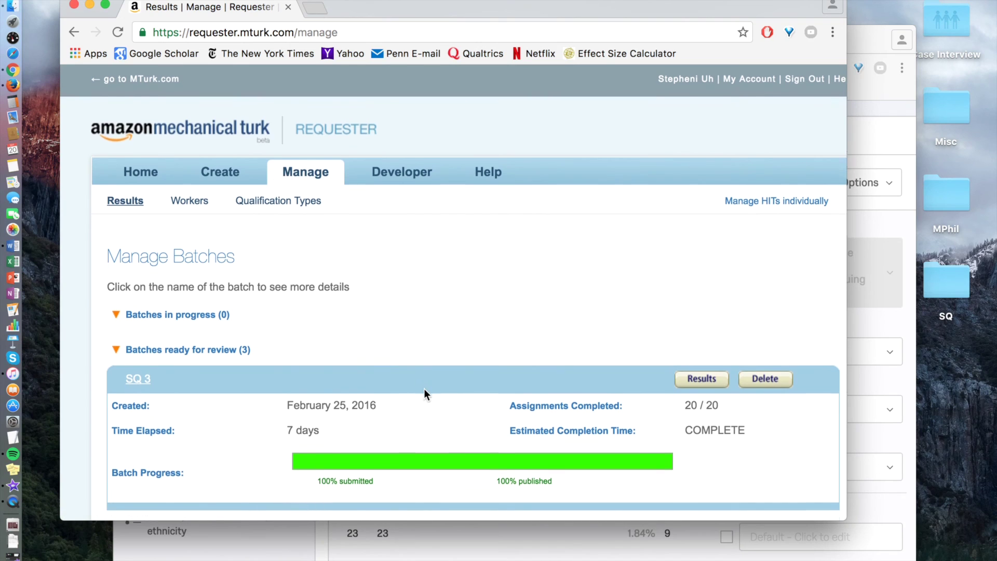
Step: Check SQ 3's Review Results page, which has no submitted assignments, then start a blank browser tab
scroll(423, 393, down, 2)
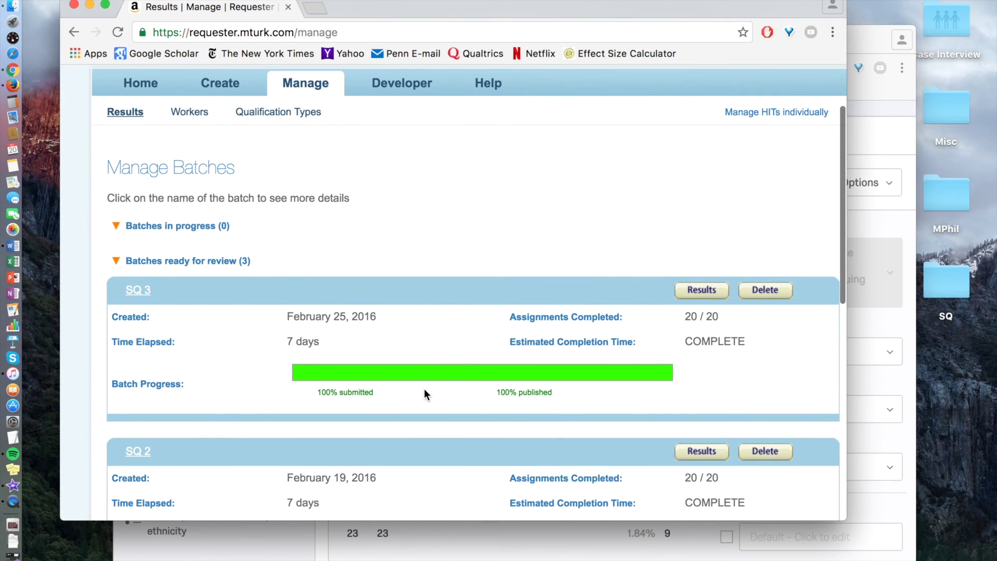
click(695, 294)
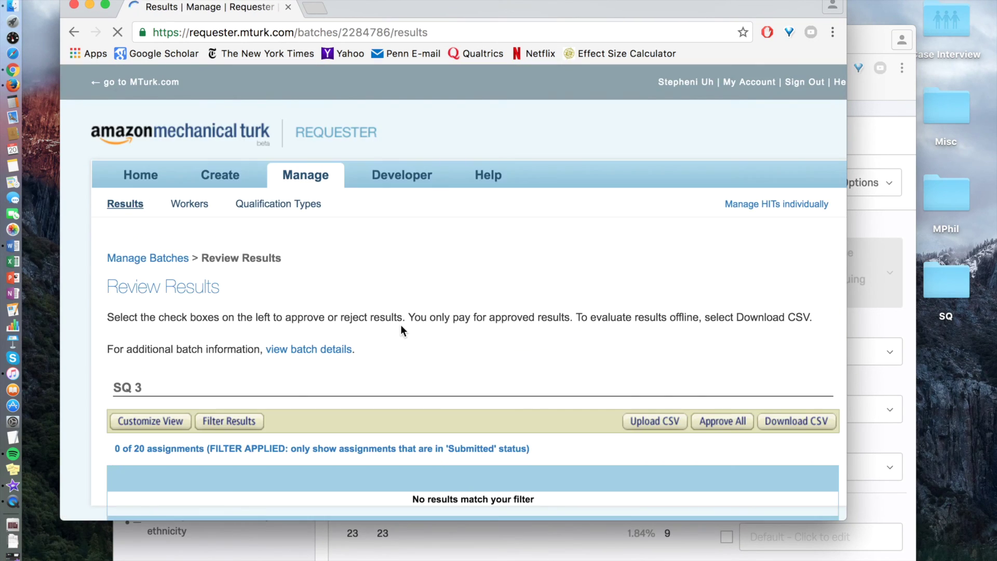
scroll(401, 325, down, 3)
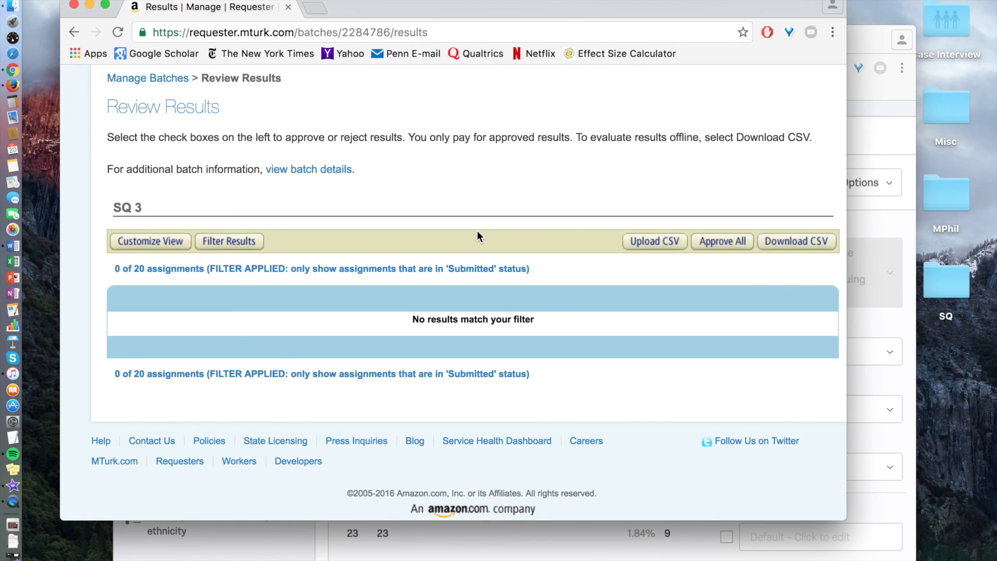
scroll(477, 232, up, 2)
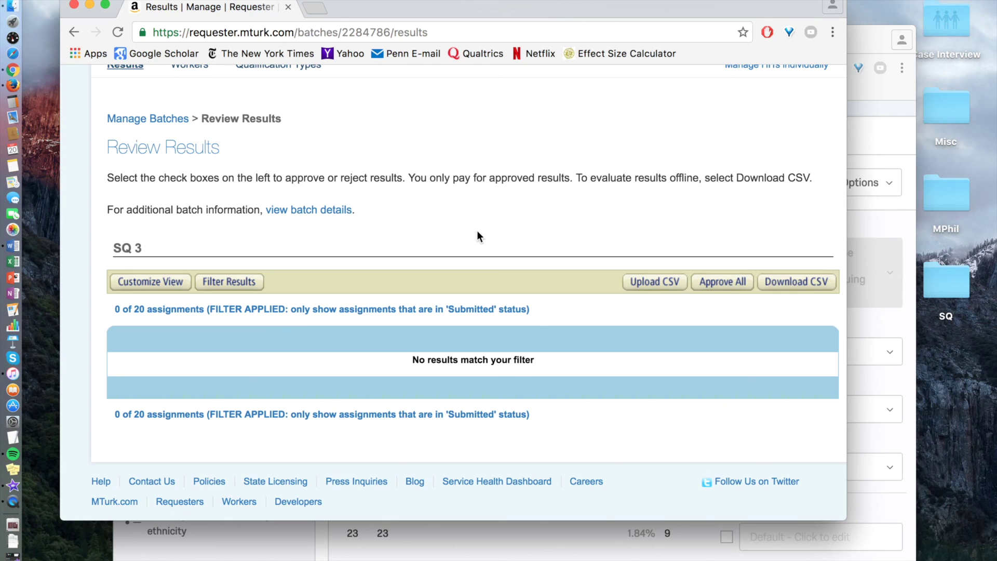
scroll(478, 236, up, 1)
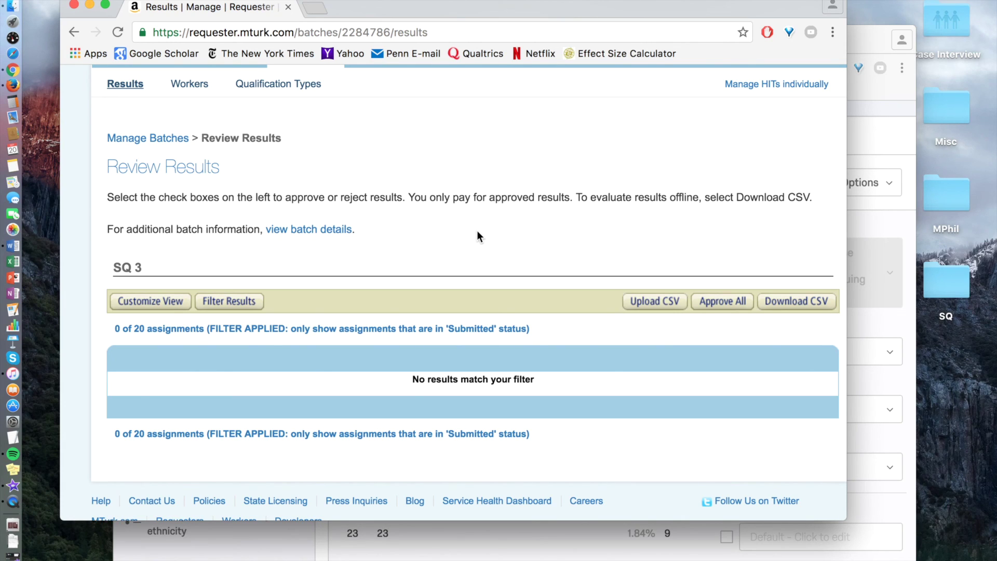
scroll(478, 236, up, 1)
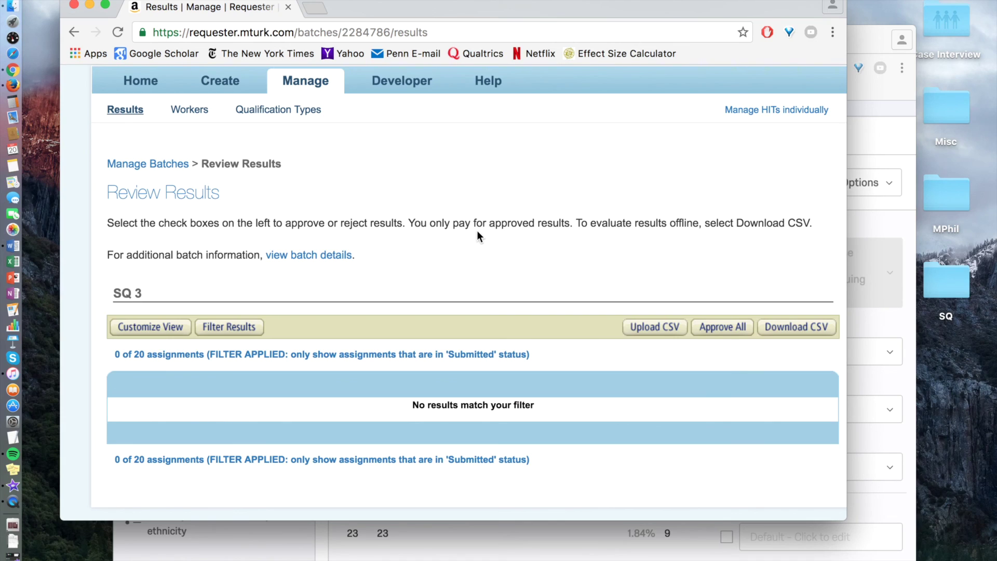
click(320, 8)
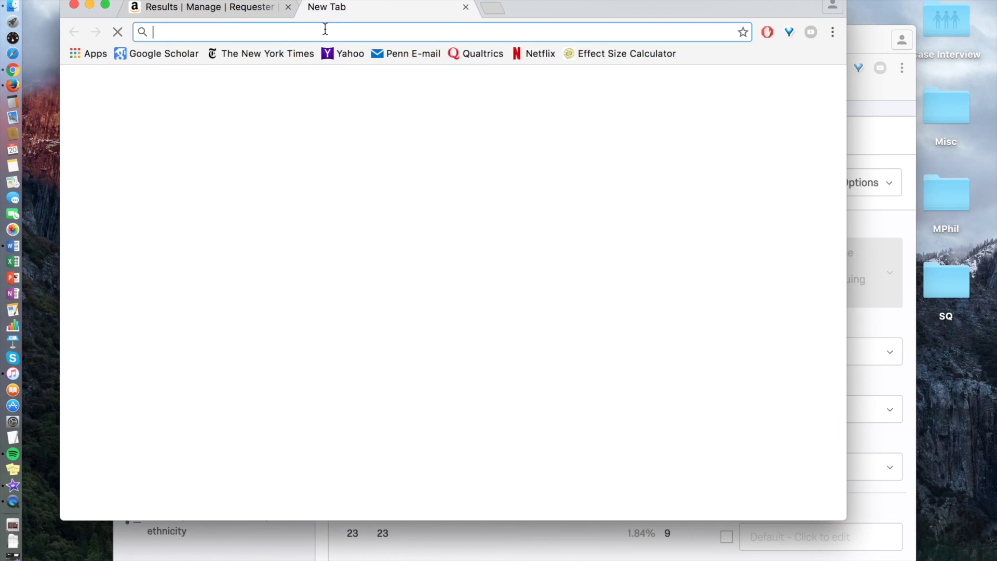
Step: Search the tutorial author's name and open the 'How to link your Qualtrics survey to Amazon Mechanical Turk' tutorial
text(brent curd)
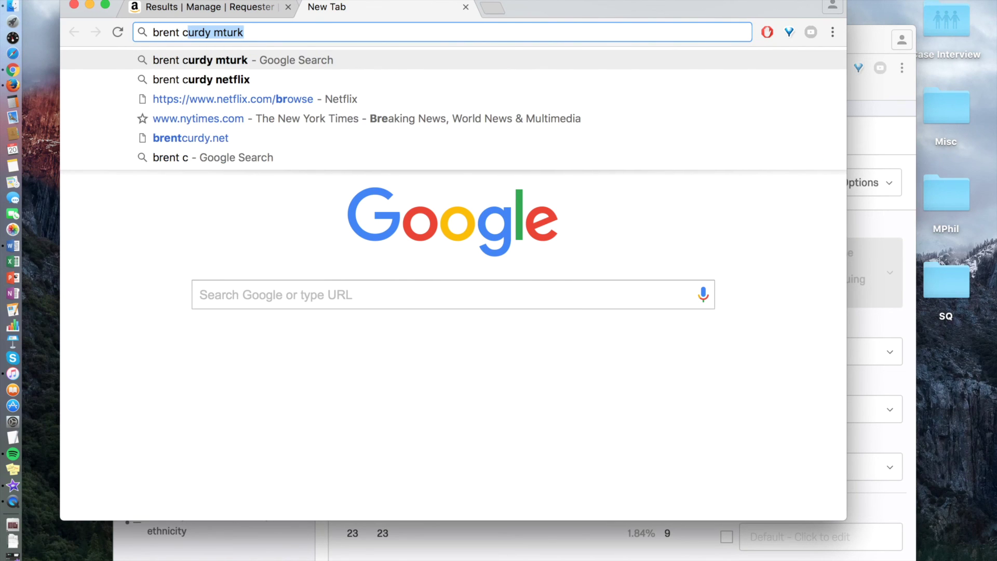
text(y)
key(Return)
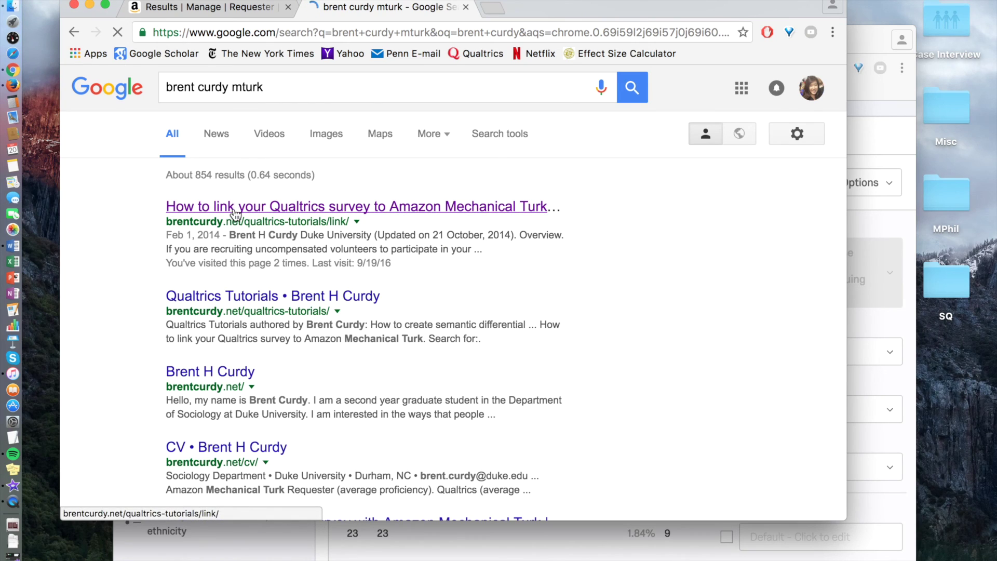
click(235, 210)
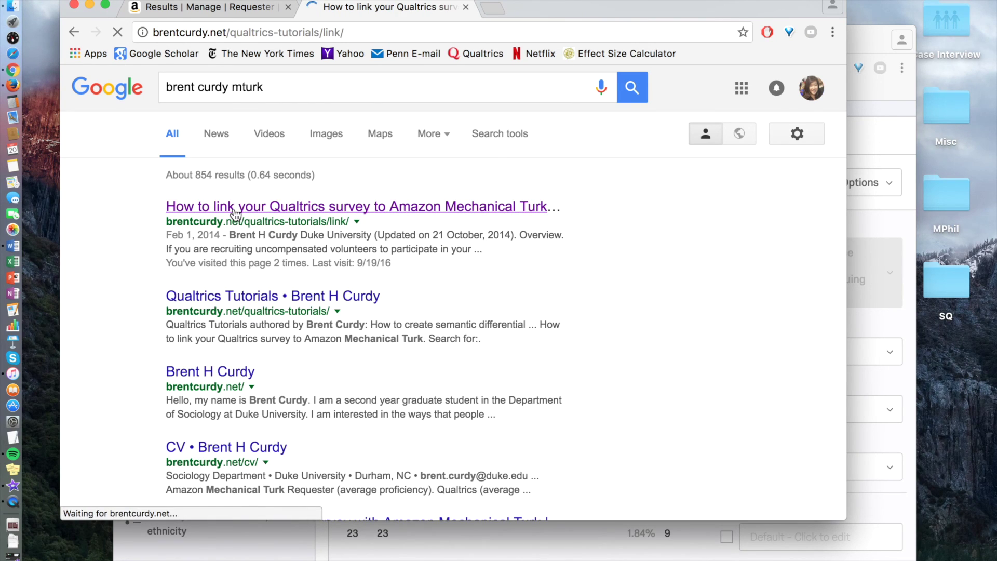